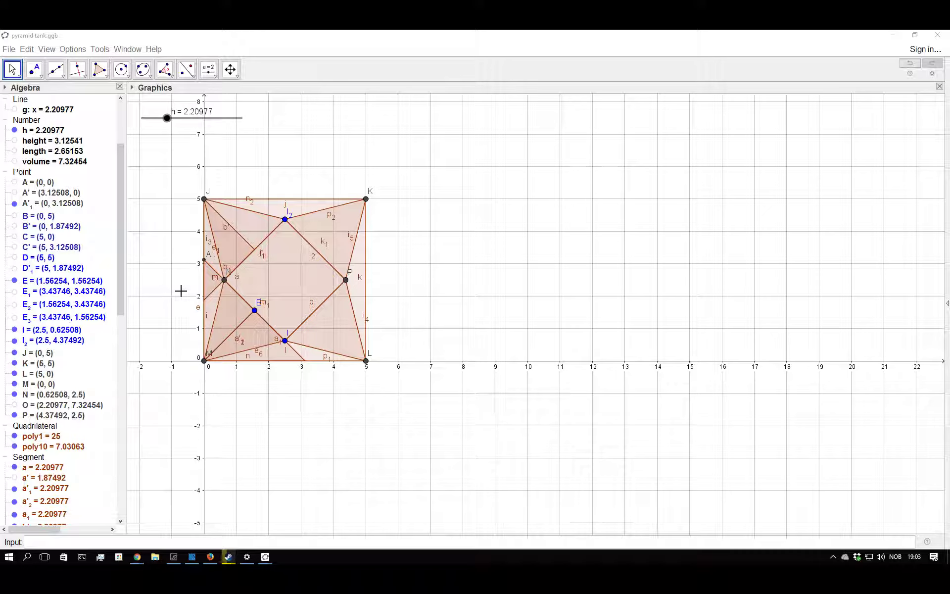
- Examine how the folded net changes while moving slider h to about 2.62, 2.75 and 2.45
{"action": "scroll", "coordinate": [376, 371], "scroll_direction": "down", "scroll_amount": 2}
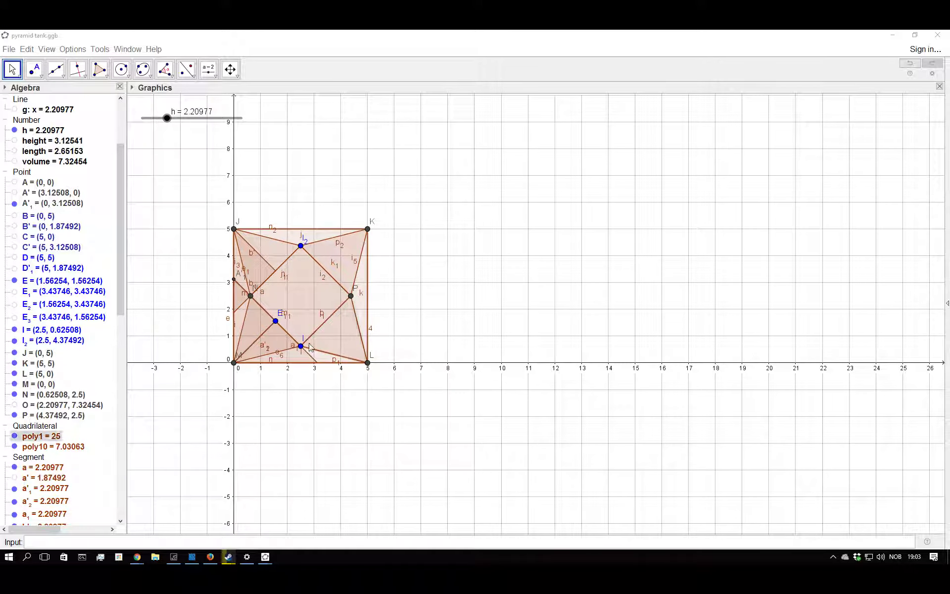
{"action": "scroll", "coordinate": [193, 327], "scroll_direction": "up", "scroll_amount": 3}
{"action": "scroll", "coordinate": [226, 276], "scroll_direction": "up", "scroll_amount": 1}
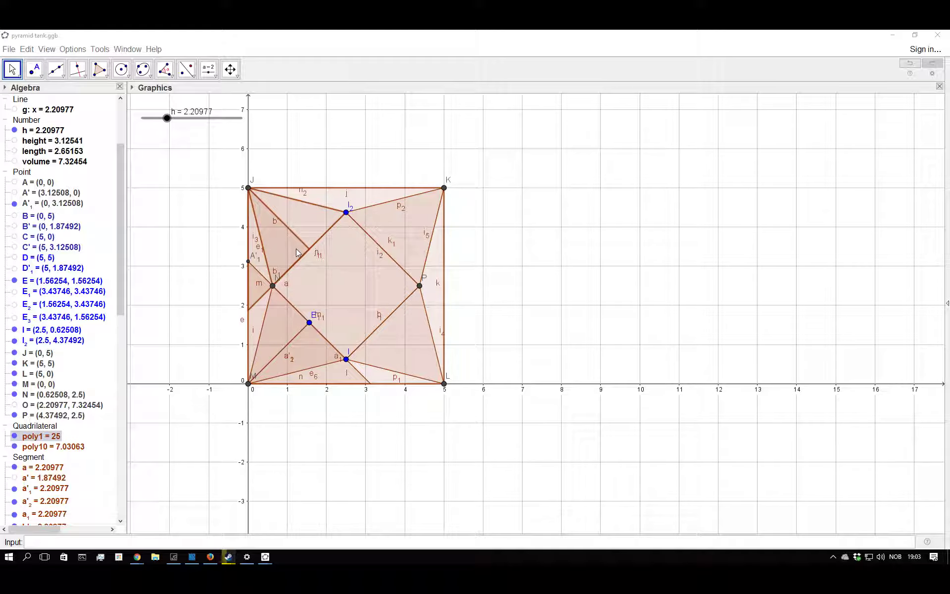
{"action": "left_click_drag", "start_coordinate": [167, 117], "coordinate": [197, 127]}
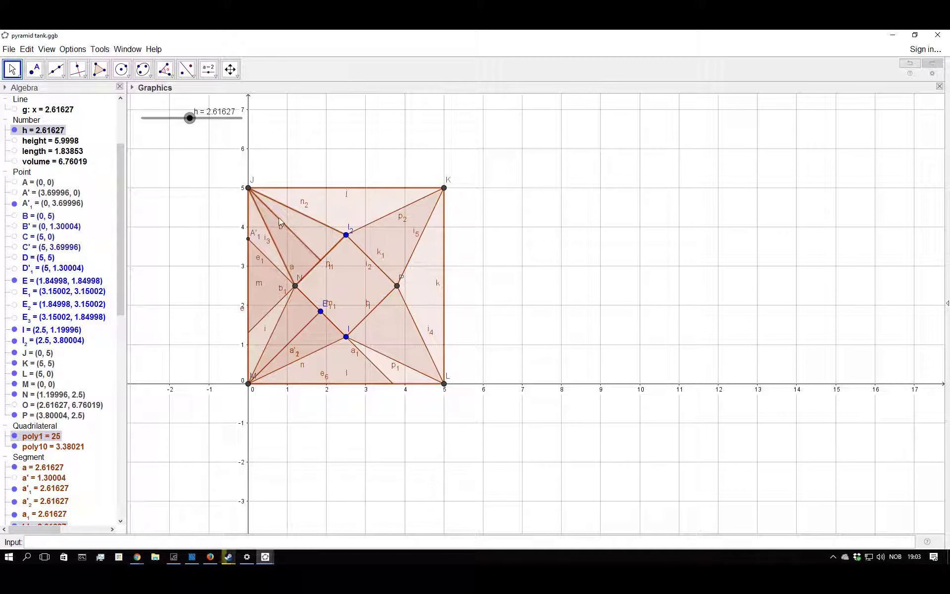
{"action": "mouse_move", "coordinate": [190, 118]}
{"action": "left_mouse_down"}
{"action": "mouse_move", "coordinate": [202, 123]}
{"action": "mouse_move", "coordinate": [194, 124]}
{"action": "left_mouse_up"}
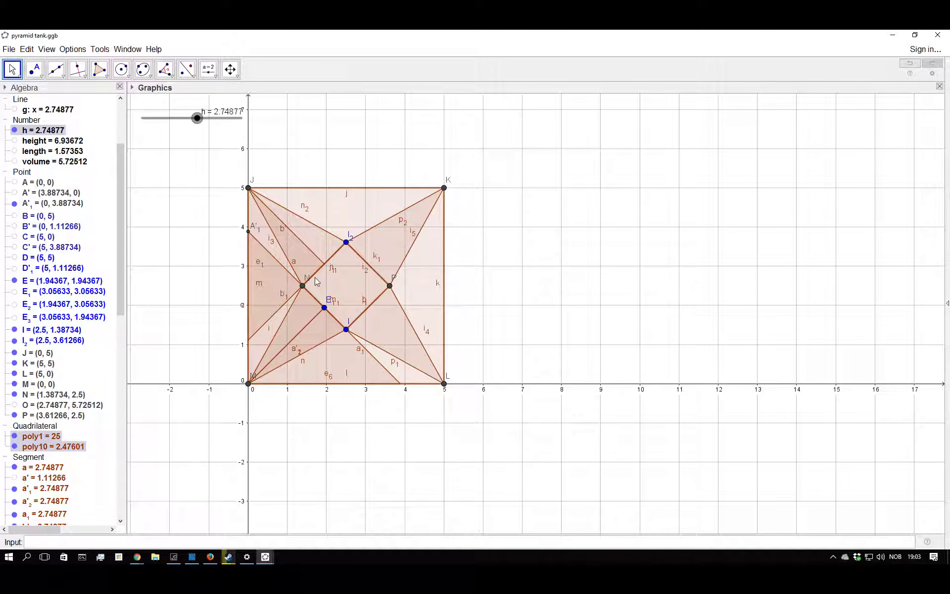
{"action": "mouse_move", "coordinate": [200, 126]}
{"action": "left_mouse_down"}
{"action": "mouse_move", "coordinate": [227, 119]}
{"action": "mouse_move", "coordinate": [149, 121]}
{"action": "mouse_move", "coordinate": [207, 124]}
{"action": "mouse_move", "coordinate": [181, 123]}
{"action": "left_mouse_up"}
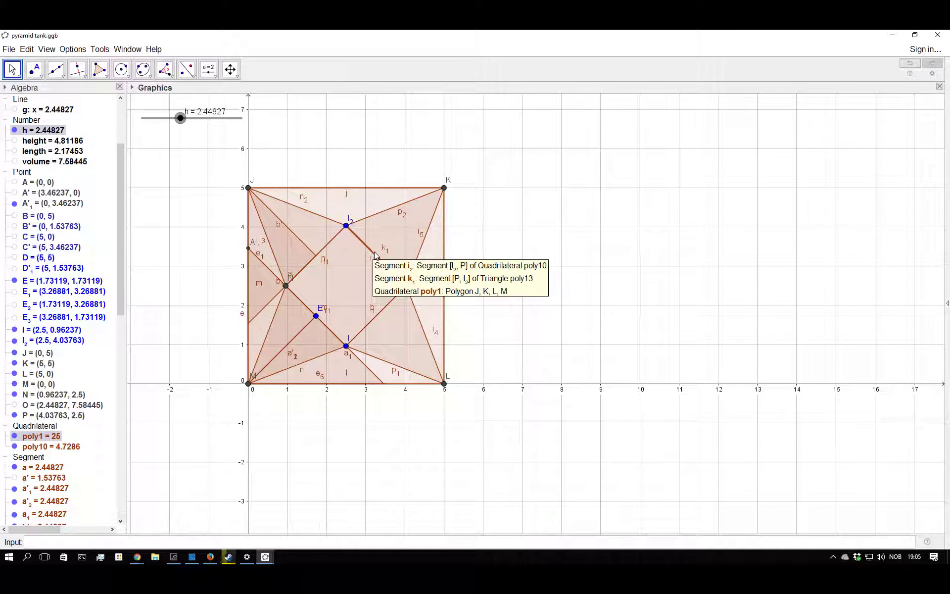
- Set slider h to about 1.769, near its lower end, and open its slider settings to inspect the minimum value
{"action": "left_click_drag", "start_coordinate": [184, 123], "coordinate": [109, 128]}
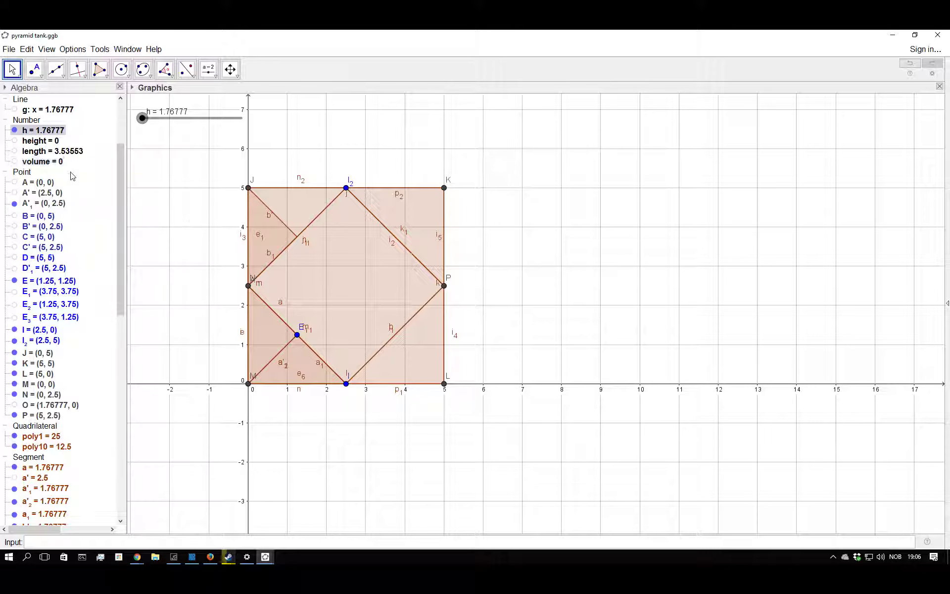
{"action": "mouse_move", "coordinate": [146, 124]}
{"action": "left_mouse_down"}
{"action": "mouse_move", "coordinate": [251, 119]}
{"action": "mouse_move", "coordinate": [130, 123]}
{"action": "left_mouse_up"}
{"action": "left_click_drag", "start_coordinate": [143, 118], "coordinate": [144, 117]}
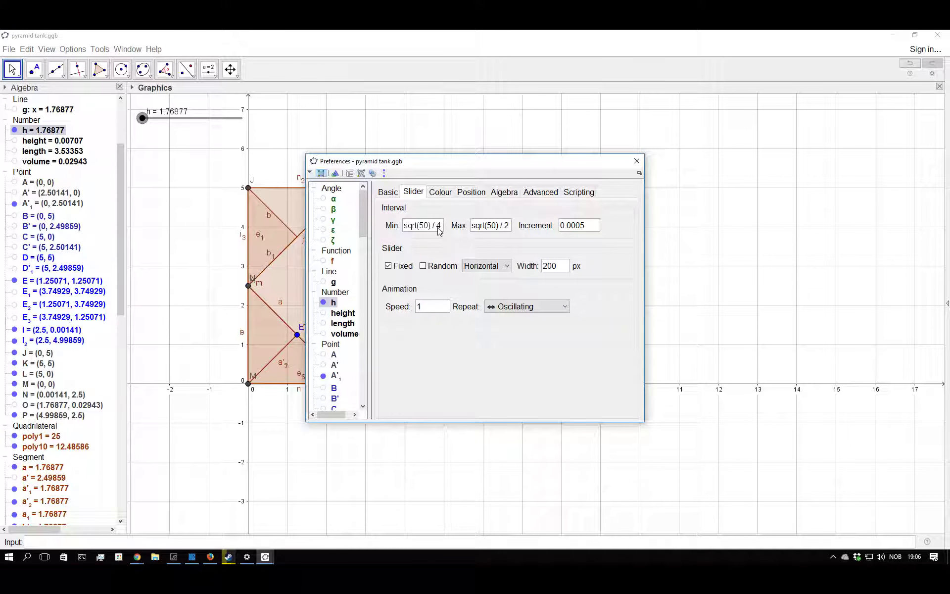
{"action": "left_click_drag", "start_coordinate": [428, 161], "coordinate": [602, 180]}
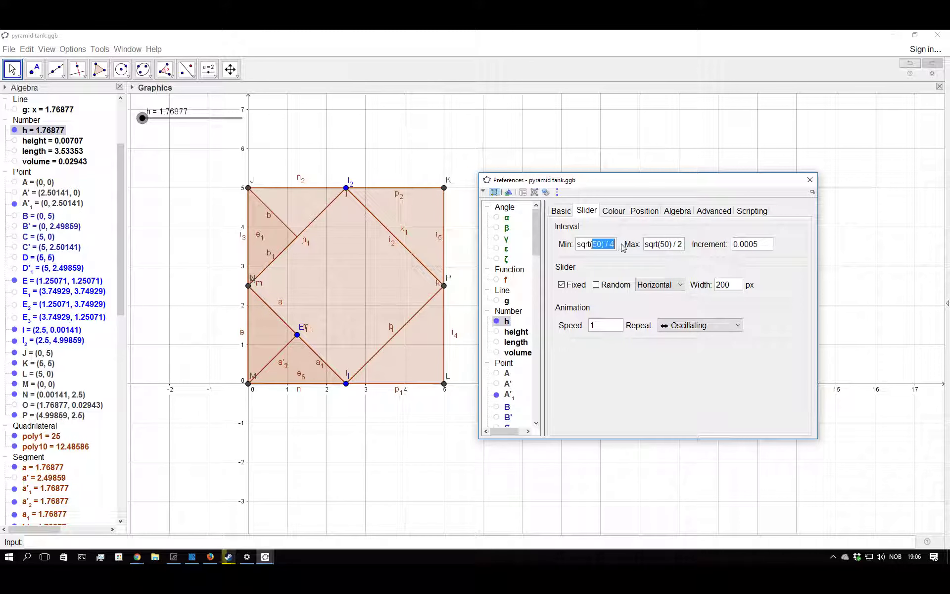
{"action": "left_click_drag", "start_coordinate": [594, 176], "coordinate": [604, 169]}
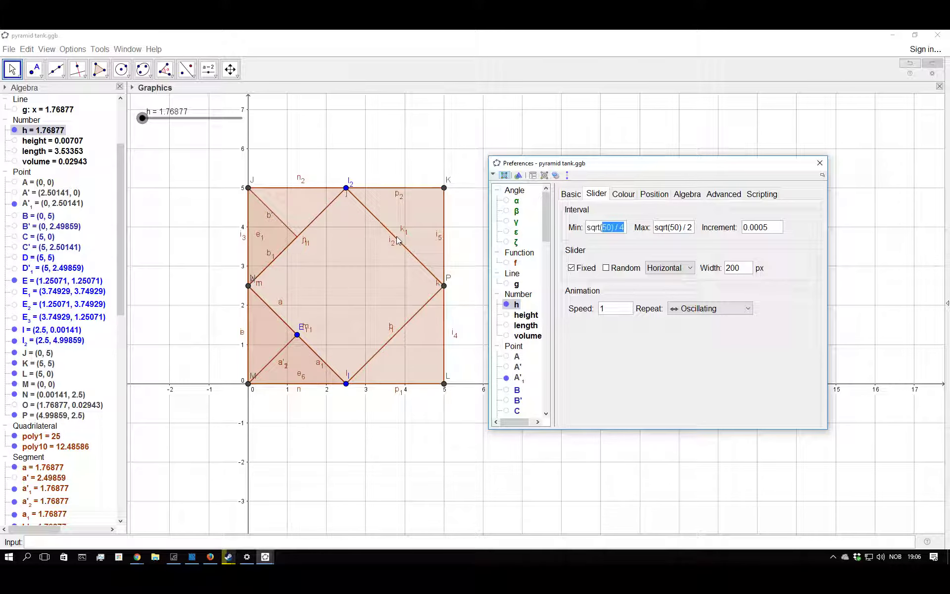
- Recolour the triangle at corner M with the purple 153, 102, 255 (#9966FF) and close the properties
{"action": "left_click", "coordinate": [277, 355]}
{"action": "left_click", "coordinate": [278, 414]}
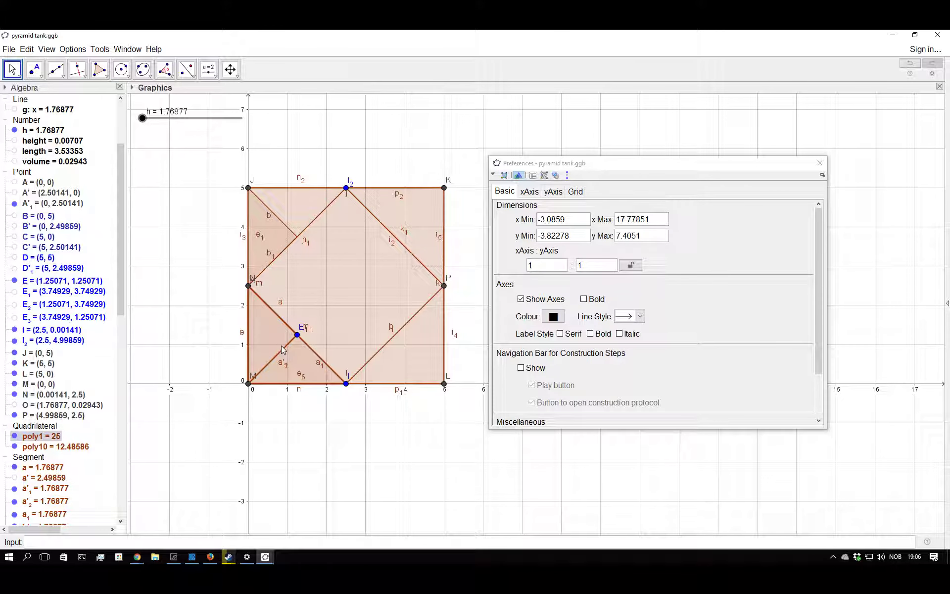
{"action": "left_click", "coordinate": [286, 344]}
{"action": "left_click", "coordinate": [597, 194]}
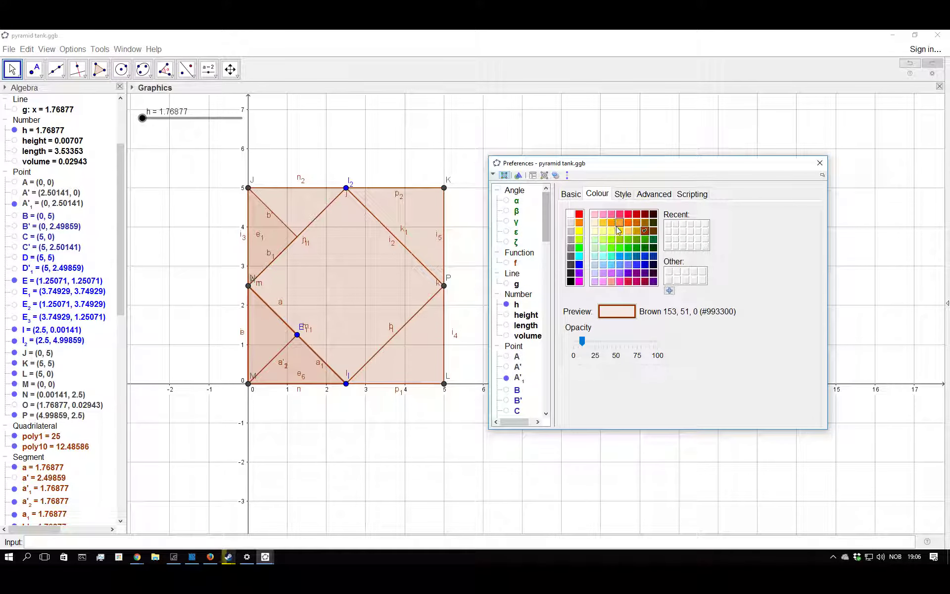
{"action": "left_click", "coordinate": [619, 274]}
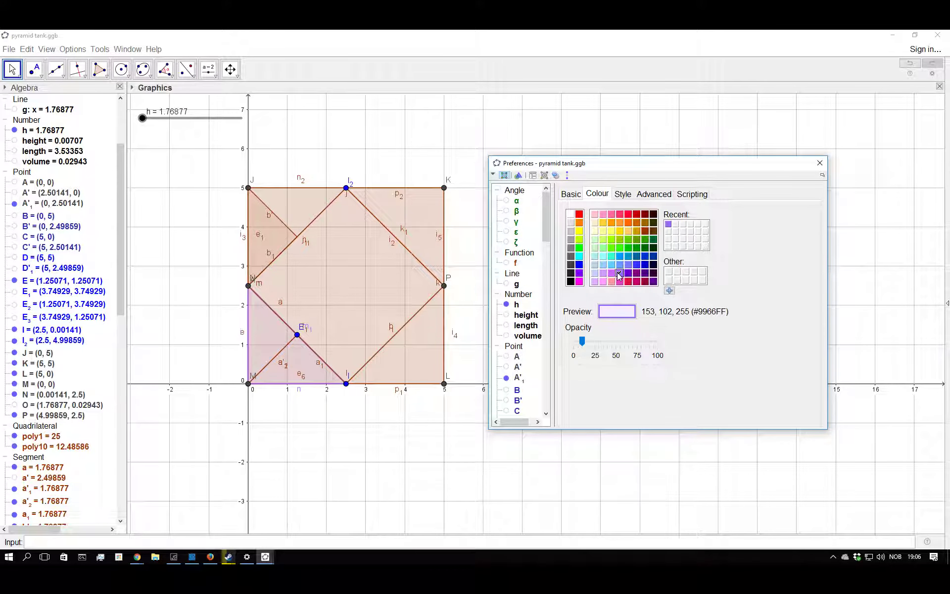
{"action": "left_click", "coordinate": [820, 163]}
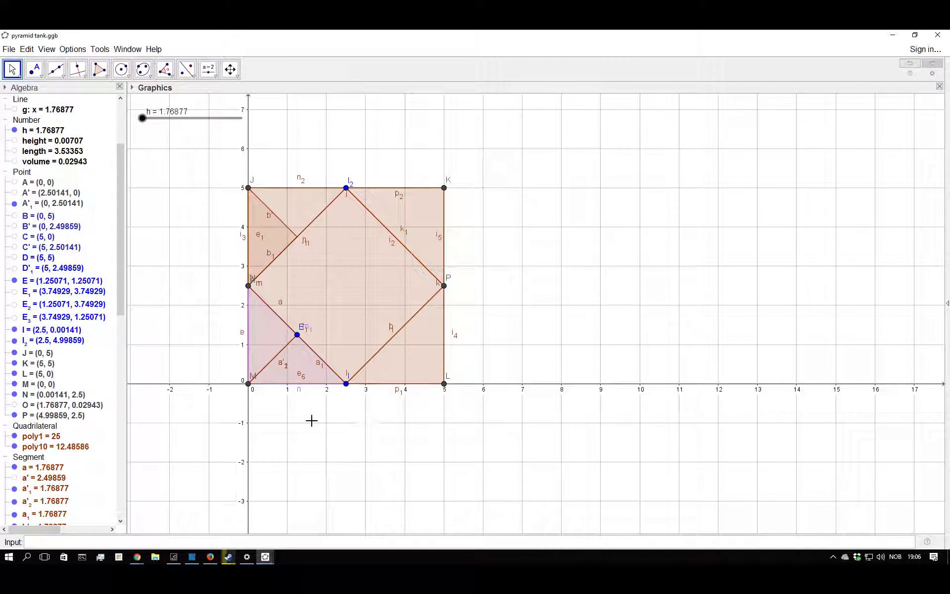
- Recolour the segment from corner M to point E blue
{"action": "left_click", "coordinate": [281, 350]}
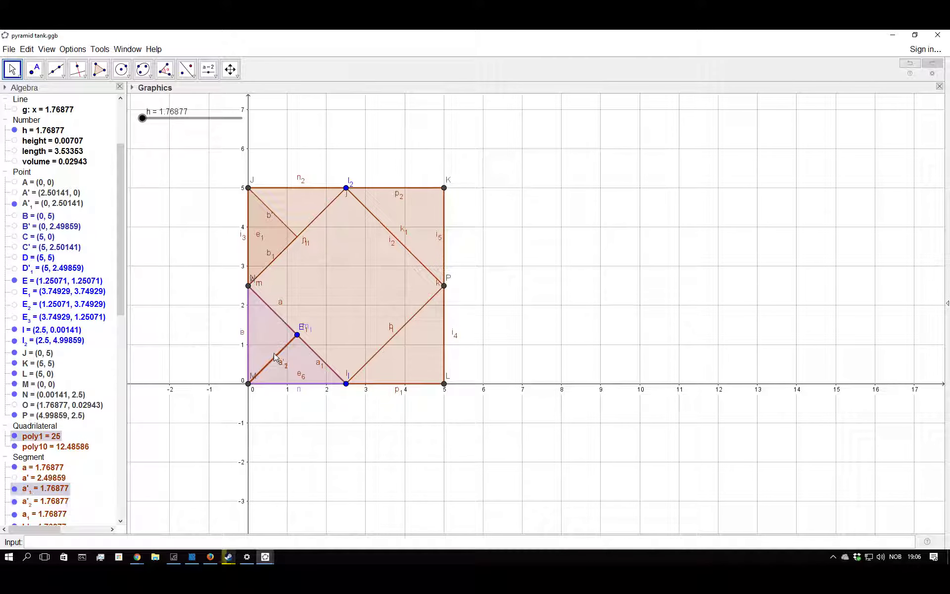
{"action": "right_click", "coordinate": [279, 354]}
{"action": "left_click", "coordinate": [322, 465]}
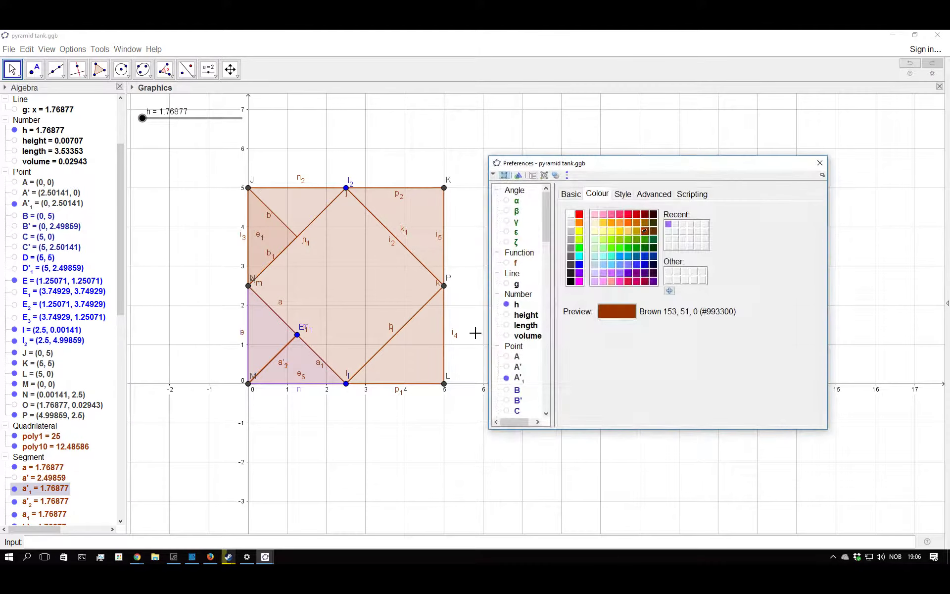
{"action": "left_click", "coordinate": [620, 257]}
{"action": "left_click", "coordinate": [441, 462]}
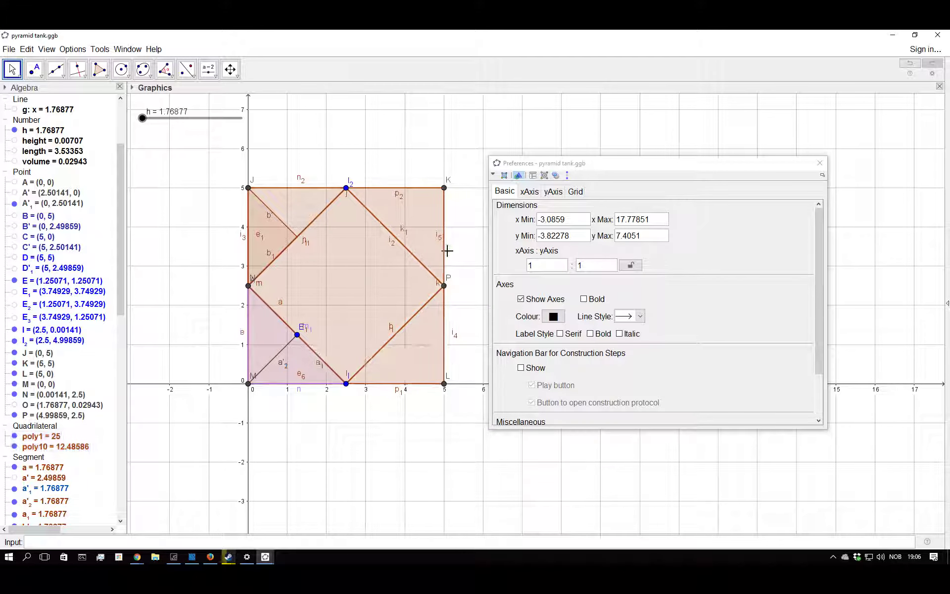
- Set the minimum of slider h to 0 and close the properties
{"action": "left_click_drag", "start_coordinate": [584, 156], "coordinate": [584, 147]}
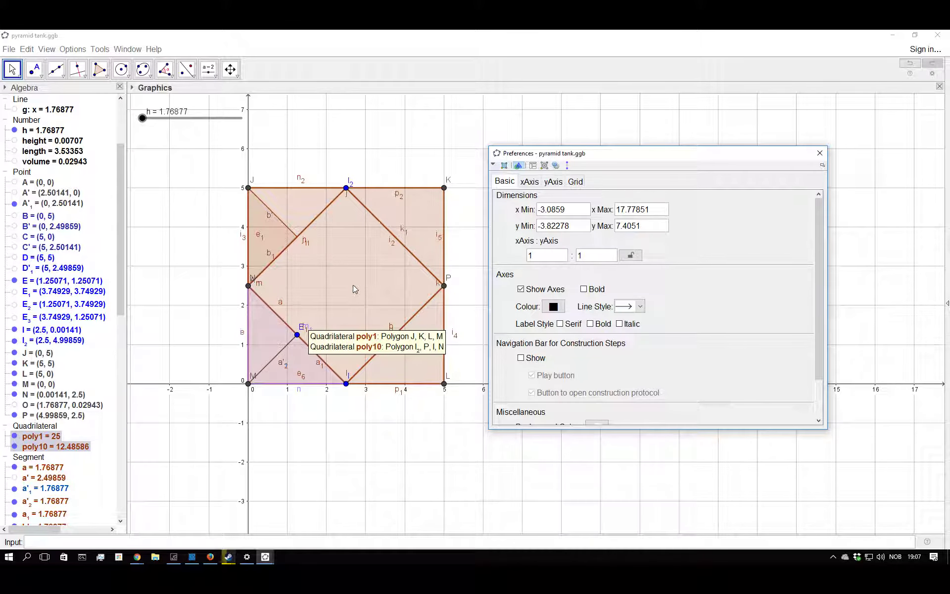
{"action": "right_click", "coordinate": [168, 118]}
{"action": "left_click", "coordinate": [214, 237]}
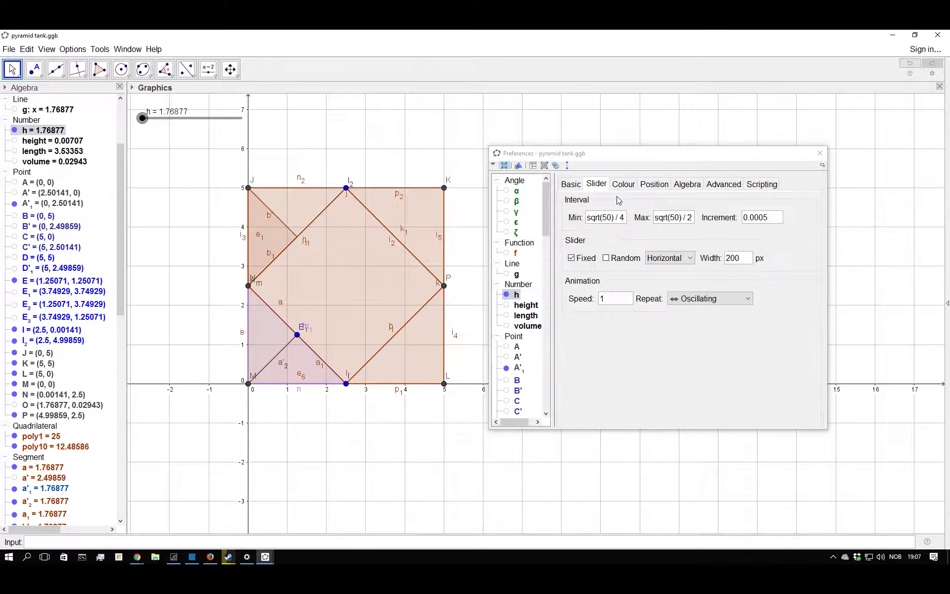
{"action": "left_click_drag", "start_coordinate": [625, 217], "coordinate": [584, 222]}
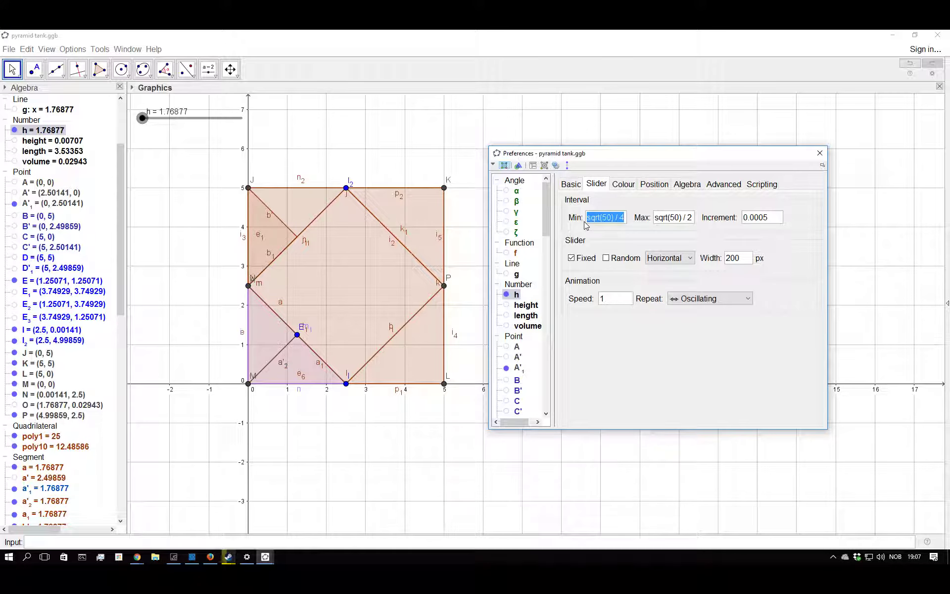
{"action": "type", "text": "0"}
{"action": "key", "text": "Return"}
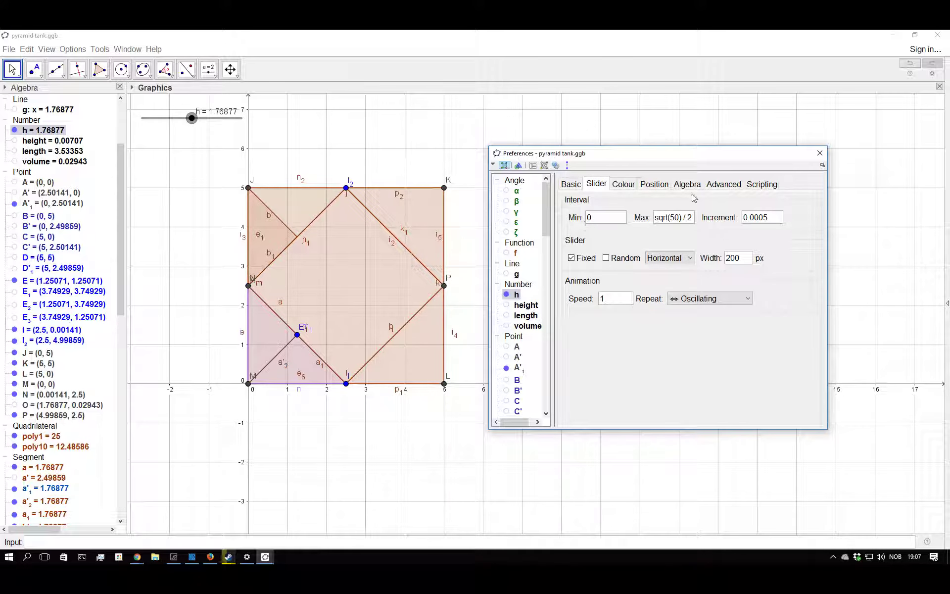
{"action": "left_click", "coordinate": [820, 153]}
- Try values of h below the original minimum, moving the slider to about 1.84 and down to about 1.24
{"action": "mouse_move", "coordinate": [193, 120]}
{"action": "left_mouse_down"}
{"action": "mouse_move", "coordinate": [170, 120]}
{"action": "mouse_move", "coordinate": [201, 119]}
{"action": "mouse_move", "coordinate": [193, 124]}
{"action": "left_mouse_up"}
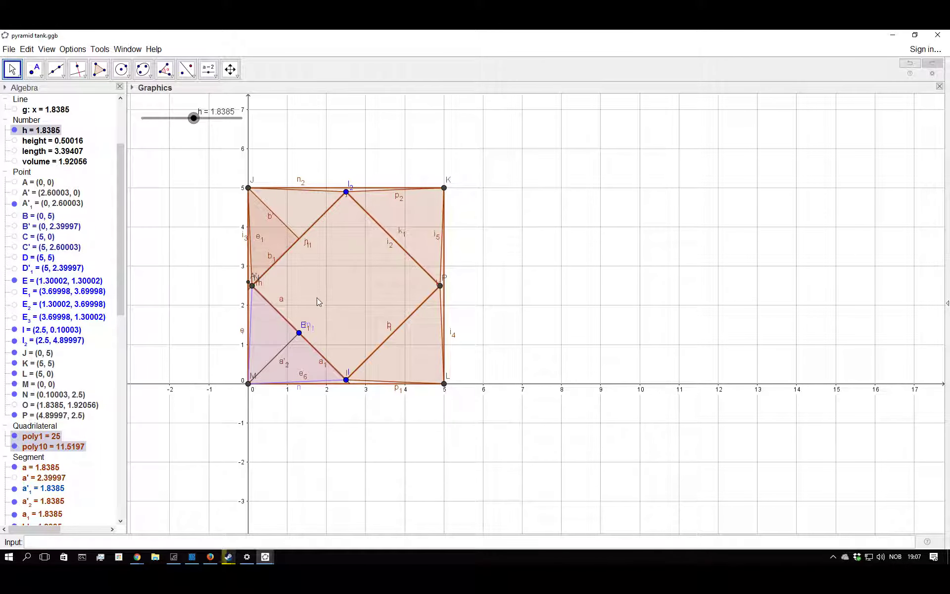
{"action": "left_click_drag", "start_coordinate": [193, 120], "coordinate": [179, 121]}
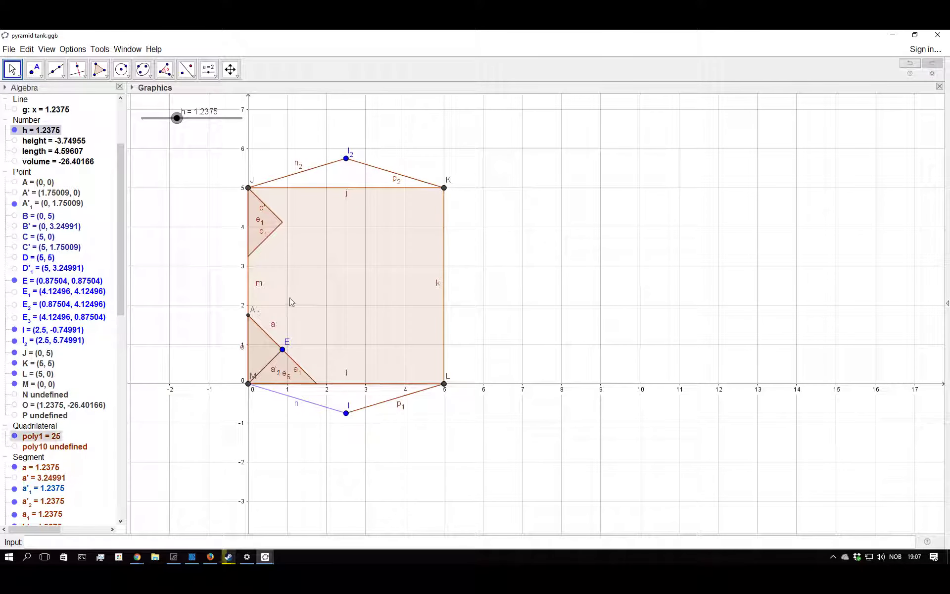
{"action": "left_click_drag", "start_coordinate": [177, 117], "coordinate": [192, 118]}
- Undo the recent slider moves and the change to the minimum of h
{"action": "key", "text": "ctrl+z"}
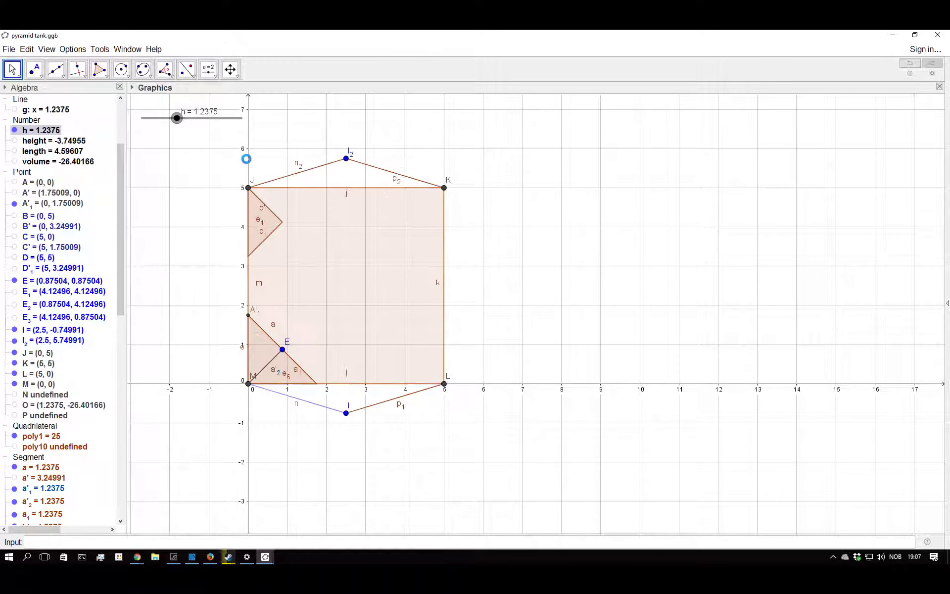
{"action": "key", "text": "ctrl+z"}
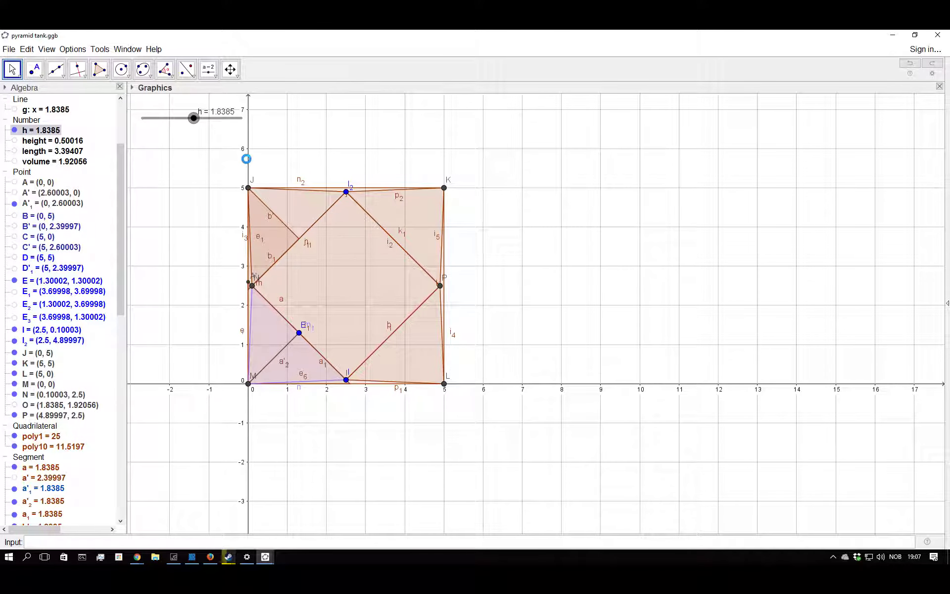
{"action": "key", "text": "ctrl+z"}
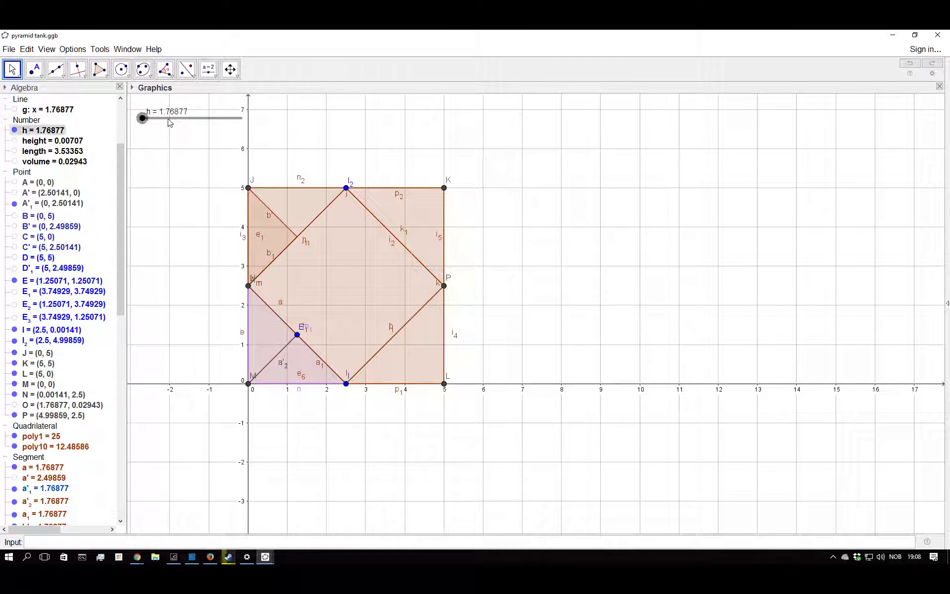
- Move slider h to its maximum of 3.53553 and examine the resulting figure around its centre
{"action": "left_click_drag", "start_coordinate": [144, 119], "coordinate": [242, 375]}
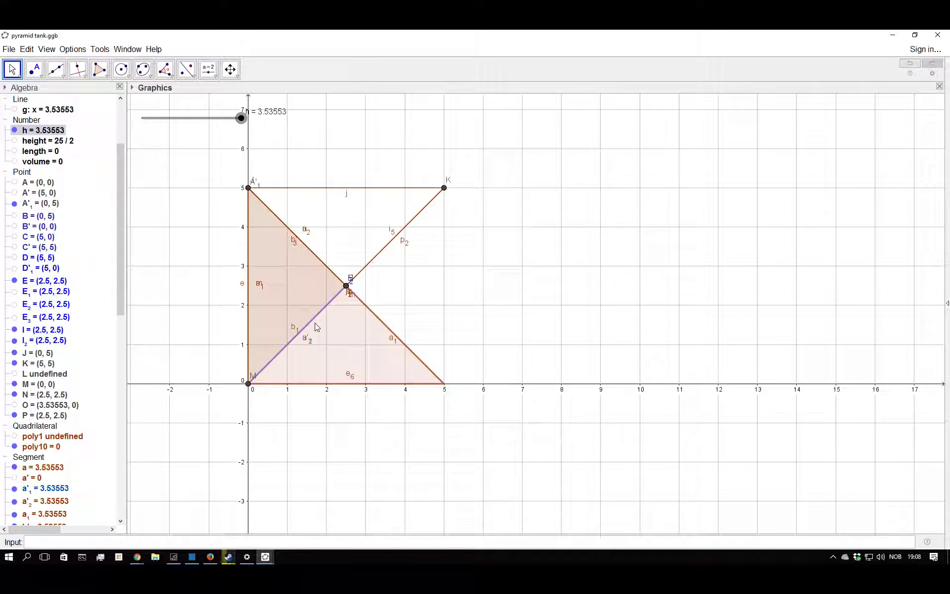
{"action": "scroll", "coordinate": [346, 286], "scroll_direction": "up", "scroll_amount": 6}
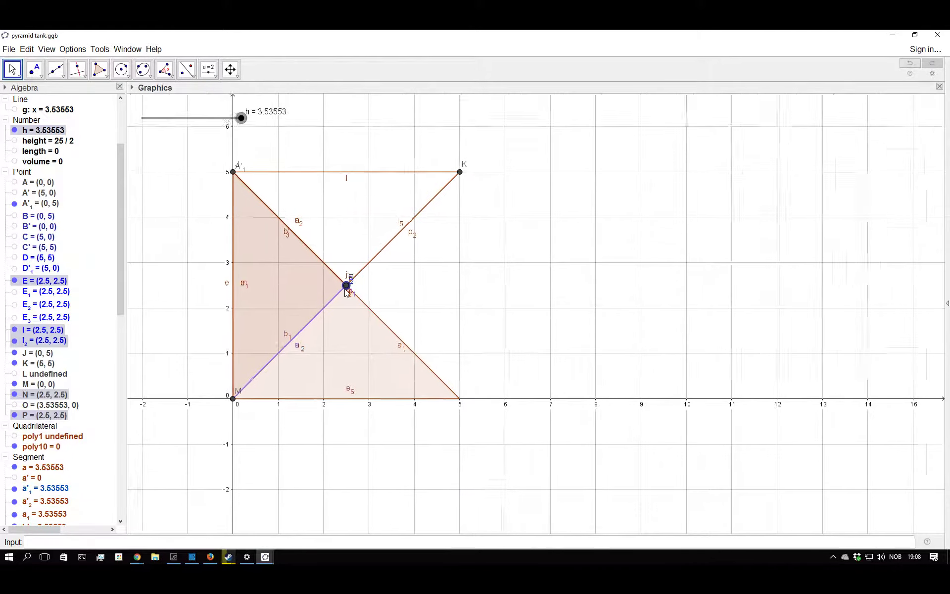
{"action": "scroll", "coordinate": [346, 286], "scroll_direction": "down", "scroll_amount": 5}
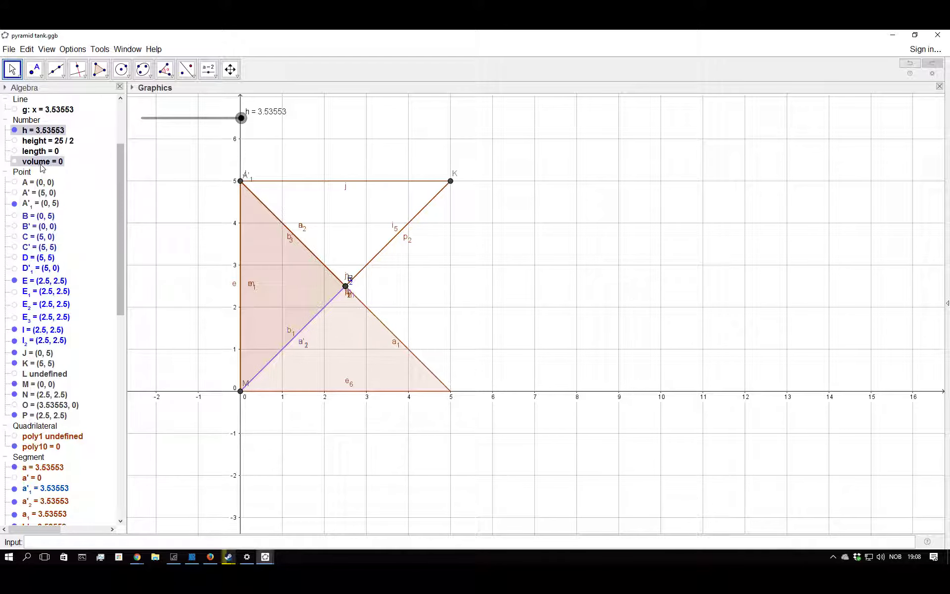
- Move slider h back through about 2.79 and 2.72, and set it to 2.33327
{"action": "left_click_drag", "start_coordinate": [241, 119], "coordinate": [202, 121]}
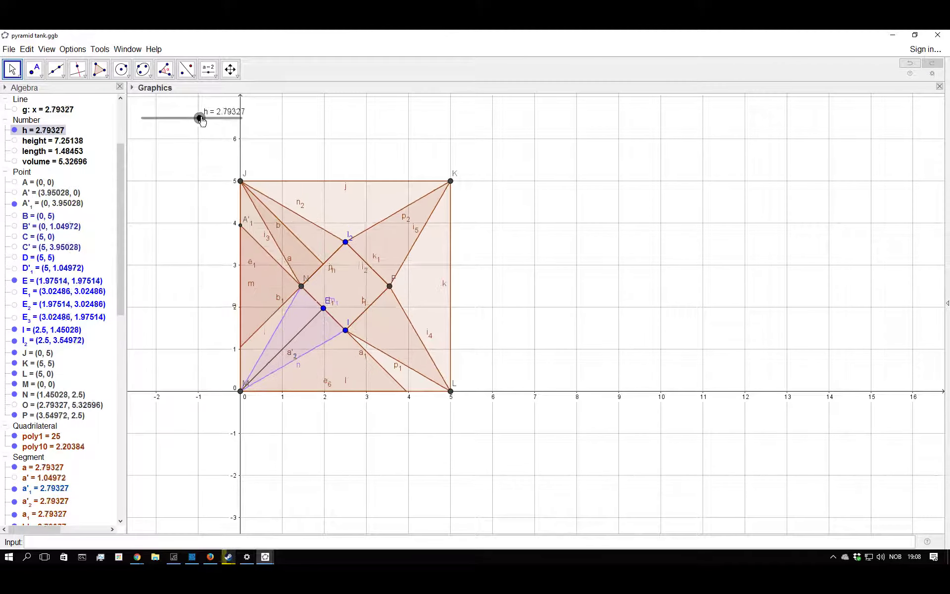
{"action": "left_click_drag", "start_coordinate": [173, 122], "coordinate": [190, 122]}
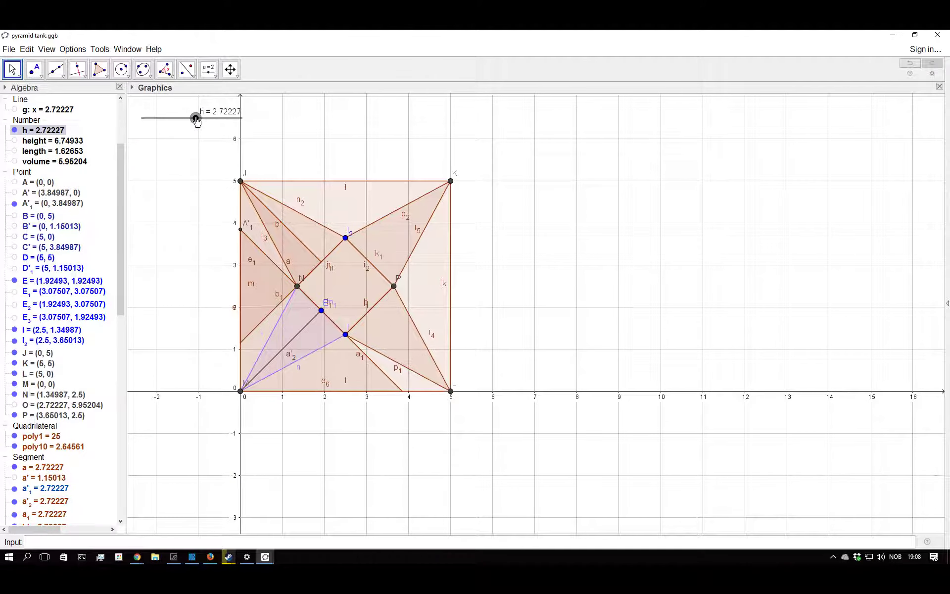
{"action": "left_click_drag", "start_coordinate": [213, 123], "coordinate": [175, 120]}
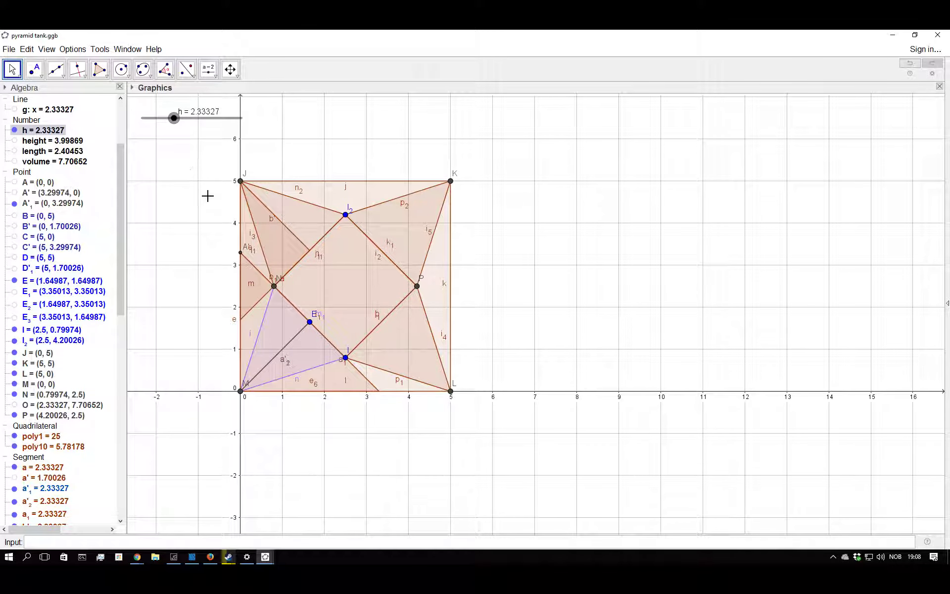
{"action": "scroll", "coordinate": [341, 284], "scroll_direction": "down", "scroll_amount": 1}
{"action": "scroll", "coordinate": [277, 235], "scroll_direction": "up", "scroll_amount": 2}
{"action": "scroll", "coordinate": [397, 443], "scroll_direction": "down", "scroll_amount": 2}
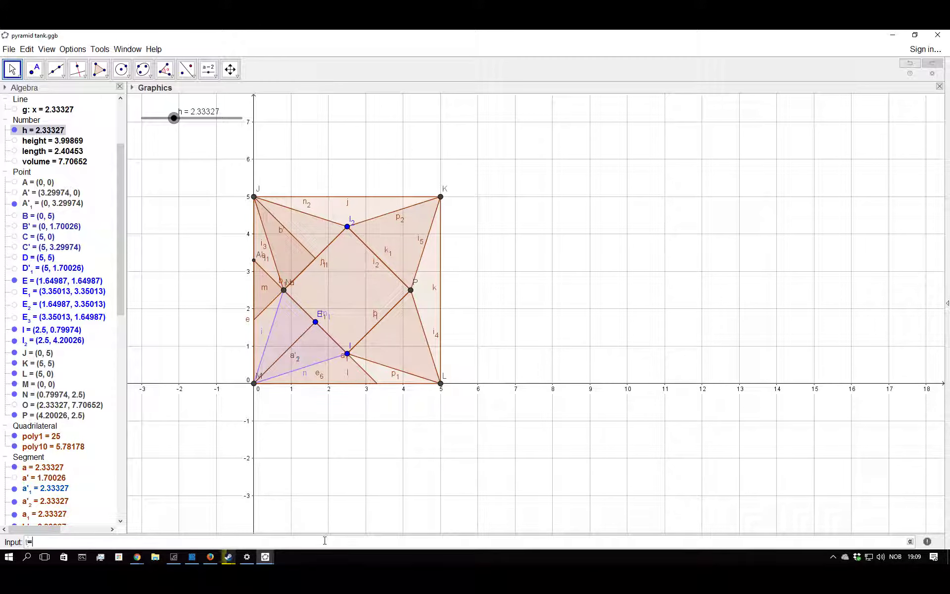
- Add a free point inside the inner square and set its coordinates to (2.5, 2.5)
{"action": "left_click", "coordinate": [35, 69]}
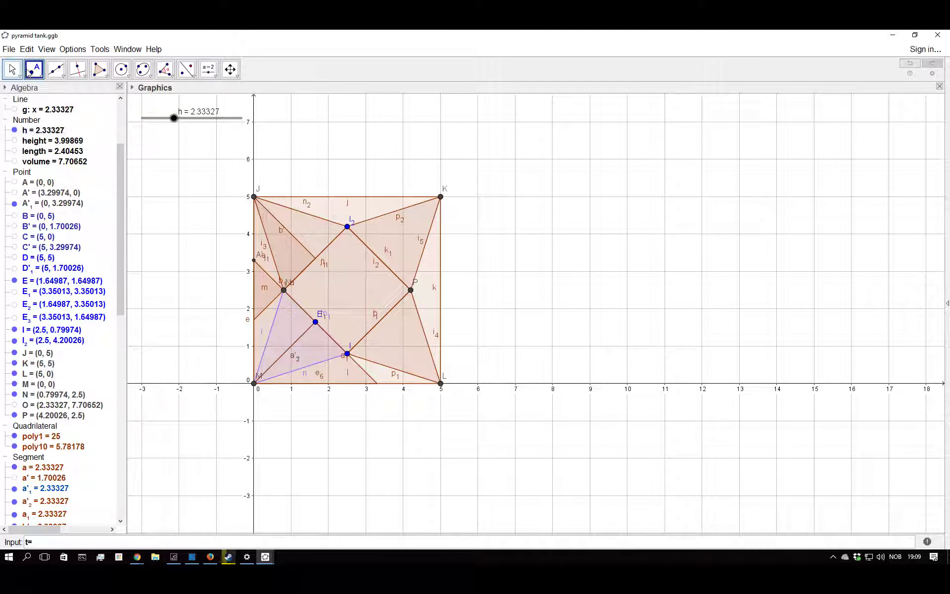
{"action": "left_click", "coordinate": [342, 269]}
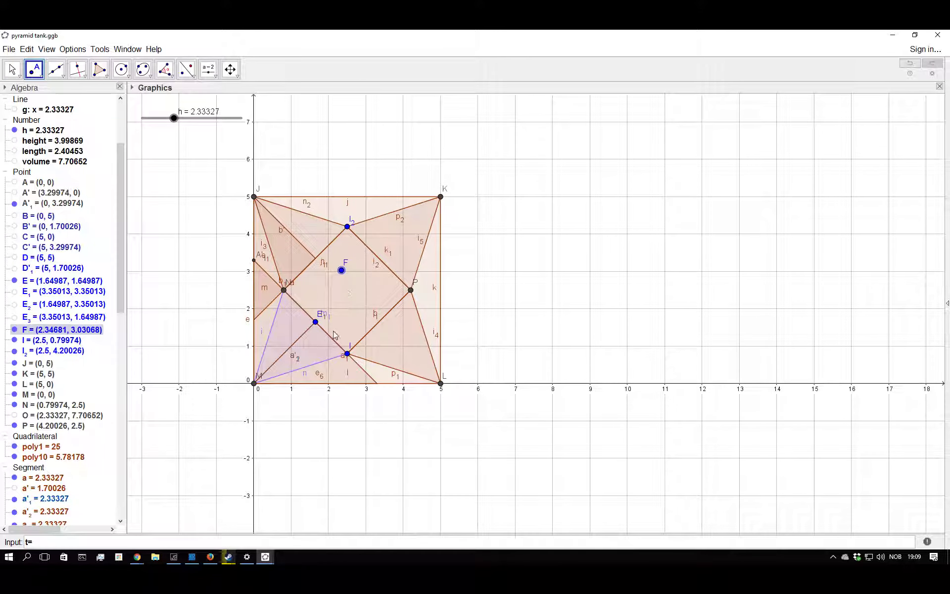
{"action": "left_click", "coordinate": [44, 331]}
{"action": "double_click", "coordinate": [44, 332]}
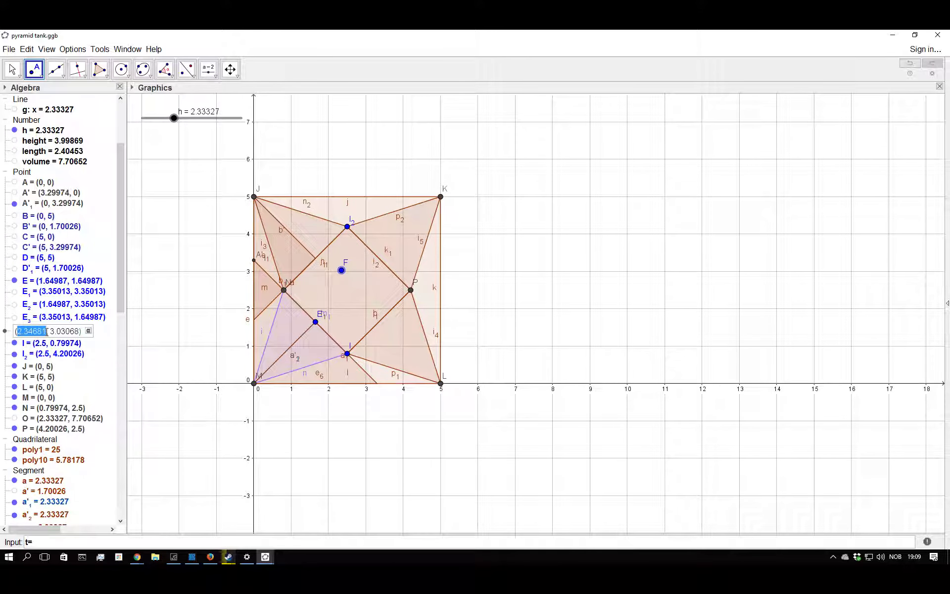
{"action": "type", "text": "s"}
{"action": "key", "text": "BackSpace"}
{"action": "key", "text": "BackSpace"}
{"action": "type", "text": ".5"}
{"action": "key", "text": "Return"}
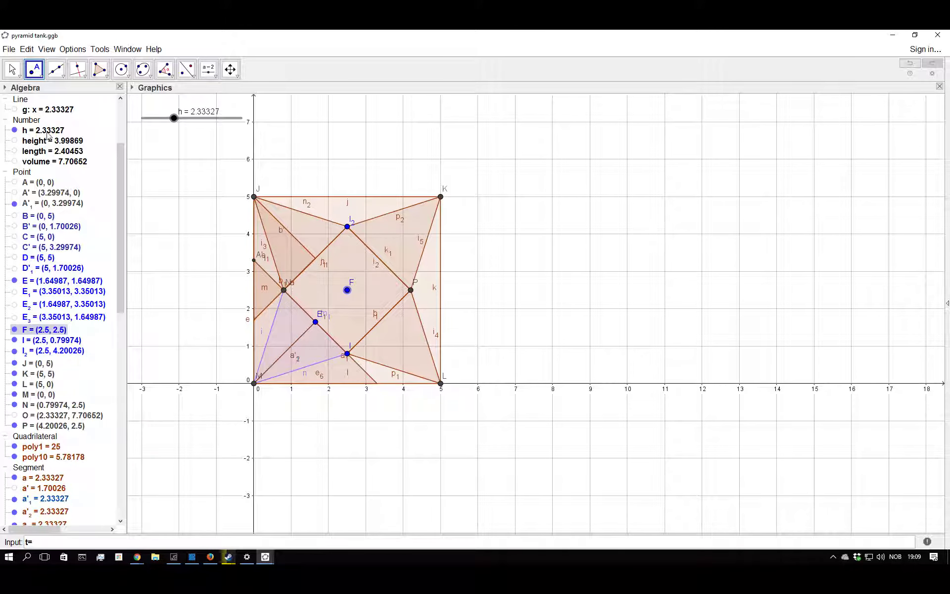
- Draw segments from point N to centre point F and from F to point I
{"action": "left_click", "coordinate": [56, 69]}
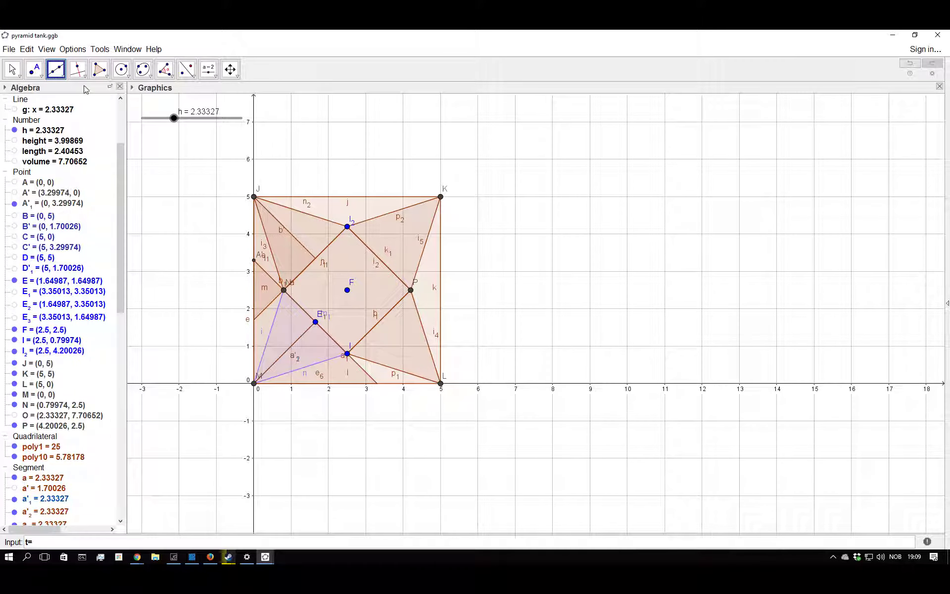
{"action": "left_click", "coordinate": [91, 91]}
{"action": "left_click", "coordinate": [283, 291]}
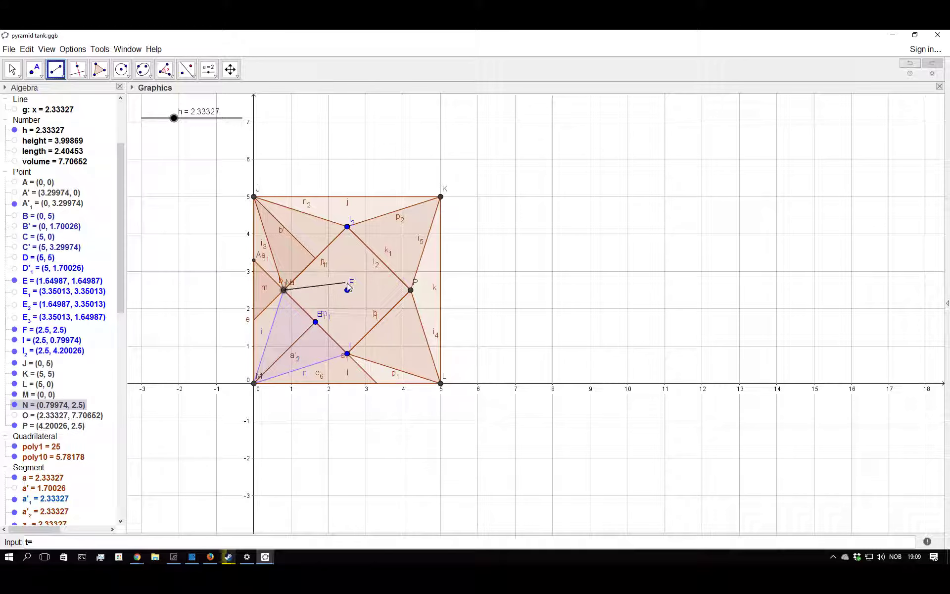
{"action": "left_click", "coordinate": [347, 290]}
{"action": "left_click", "coordinate": [347, 290]}
{"action": "left_click", "coordinate": [348, 354]}
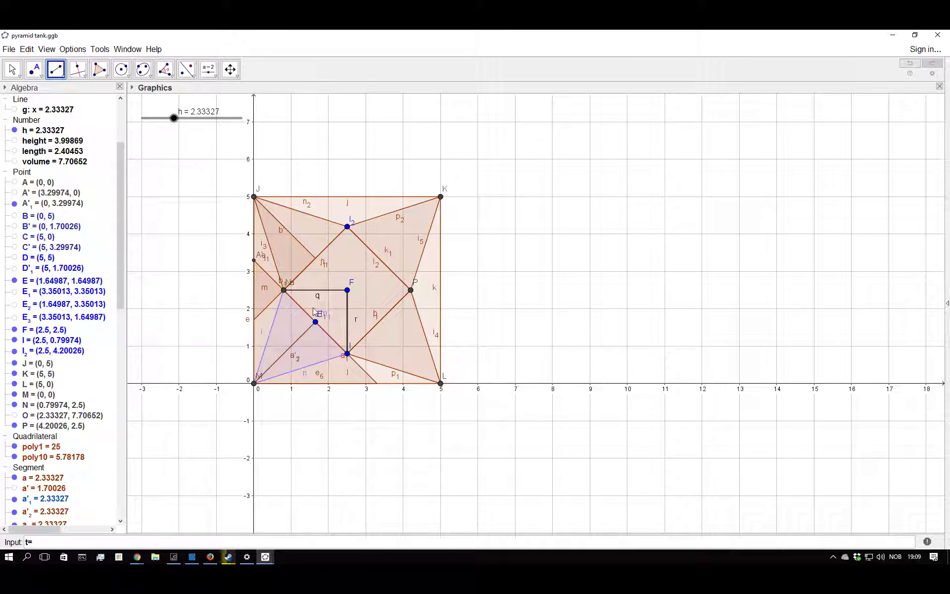
{"action": "key", "text": "Escape"}
- Move slider h to 2.40427, through its minimum of 1.76777 and maximum of 3.53553, and leave it at 2.54577
{"action": "mouse_move", "coordinate": [174, 119]}
{"action": "left_mouse_down"}
{"action": "mouse_move", "coordinate": [161, 117]}
{"action": "mouse_move", "coordinate": [221, 117]}
{"action": "mouse_move", "coordinate": [178, 119]}
{"action": "left_mouse_up"}
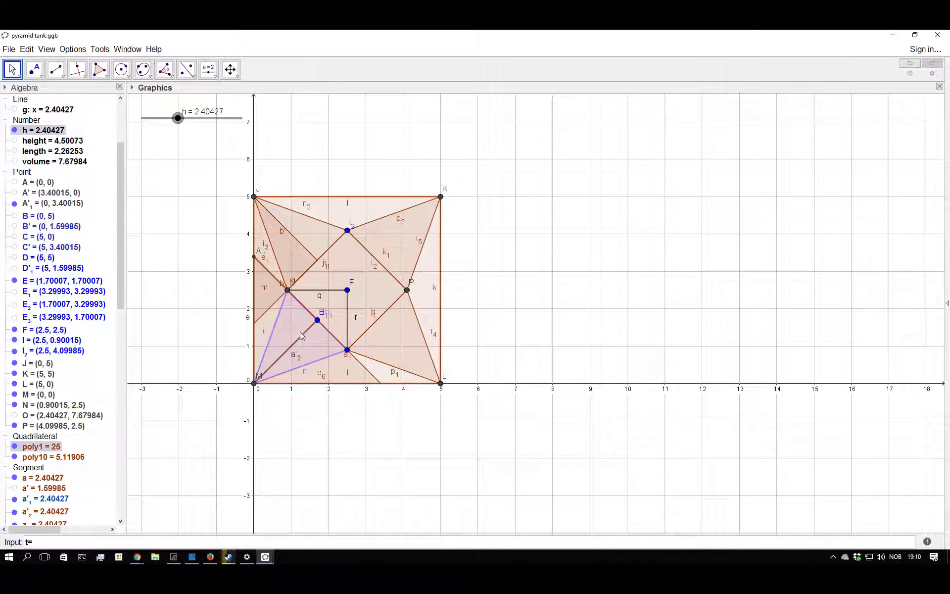
{"action": "scroll", "coordinate": [300, 331], "scroll_direction": "up", "scroll_amount": 6}
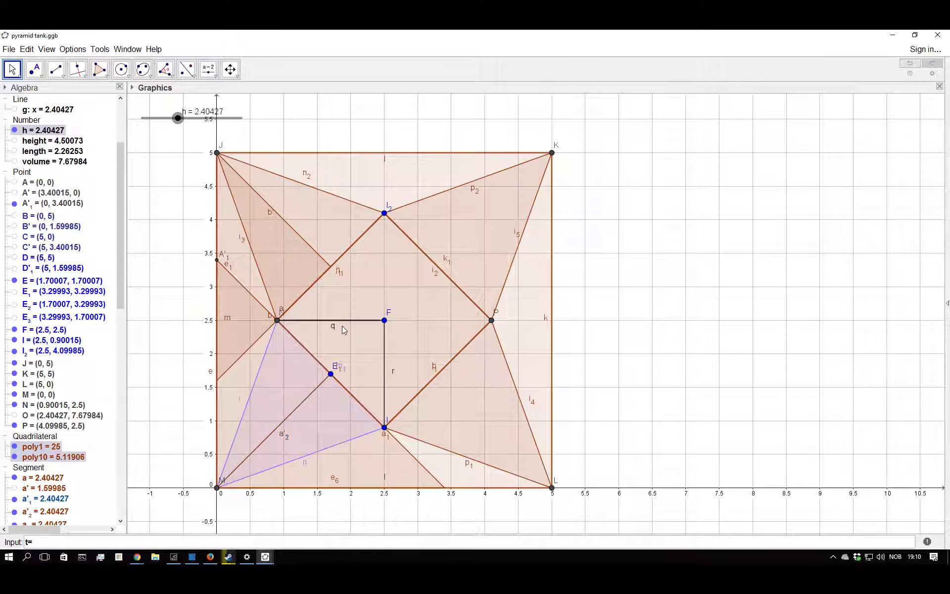
{"action": "scroll", "coordinate": [338, 386], "scroll_direction": "down", "scroll_amount": 2}
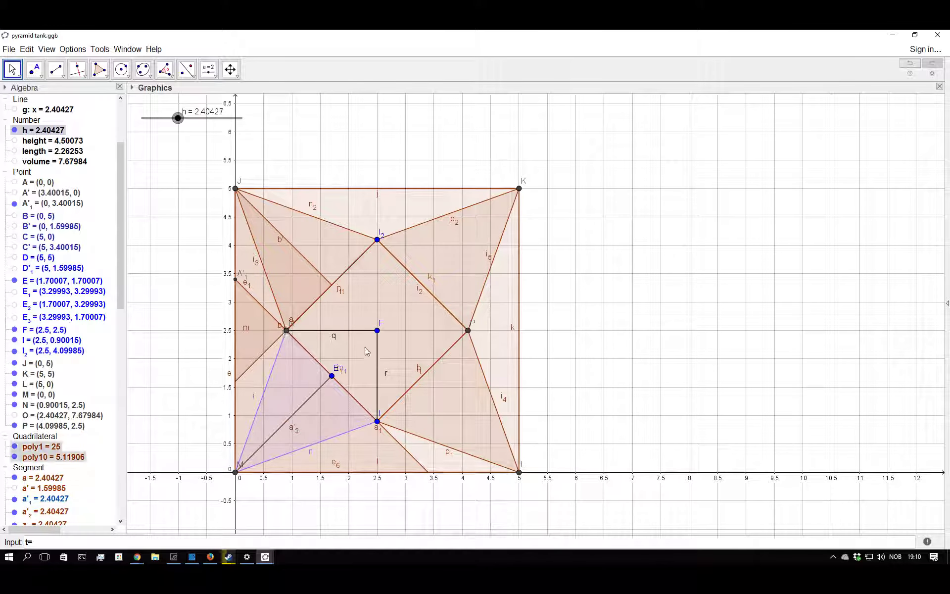
{"action": "left_click_drag", "start_coordinate": [178, 118], "coordinate": [135, 130]}
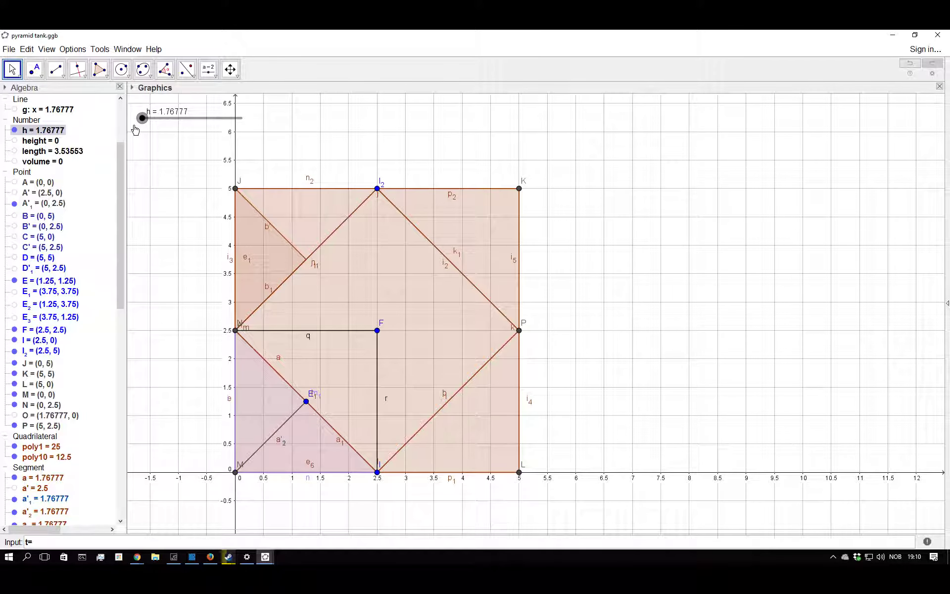
{"action": "left_click_drag", "start_coordinate": [141, 133], "coordinate": [252, 131]}
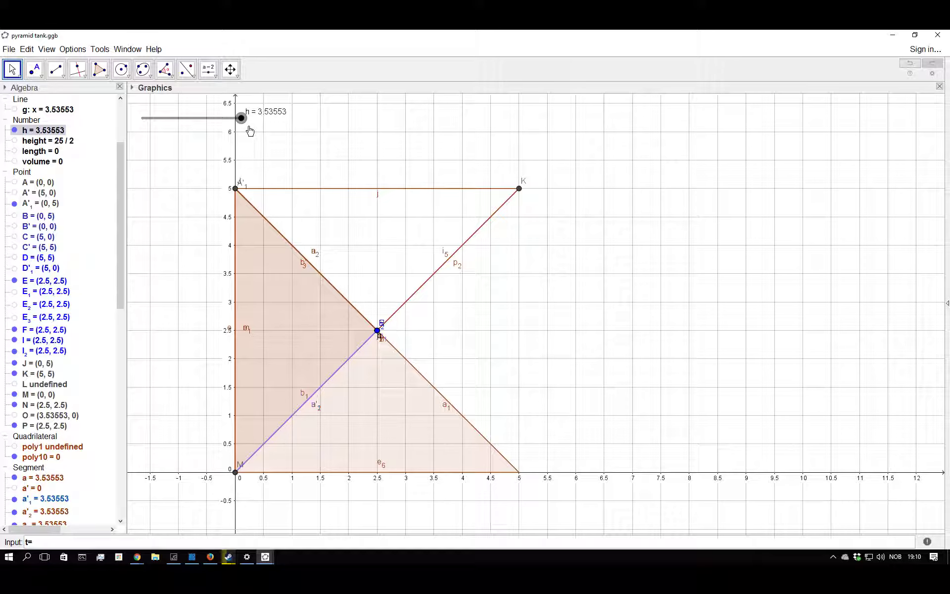
{"action": "left_click_drag", "start_coordinate": [250, 130], "coordinate": [187, 129]}
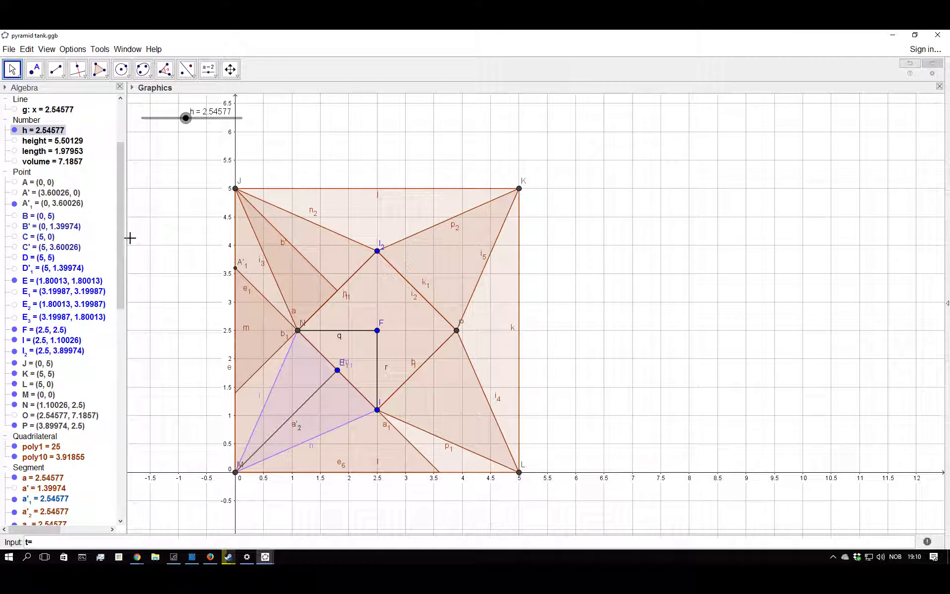
- Open the definition of the number volume, read its formula, and close it without changes
{"action": "double_click", "coordinate": [59, 162]}
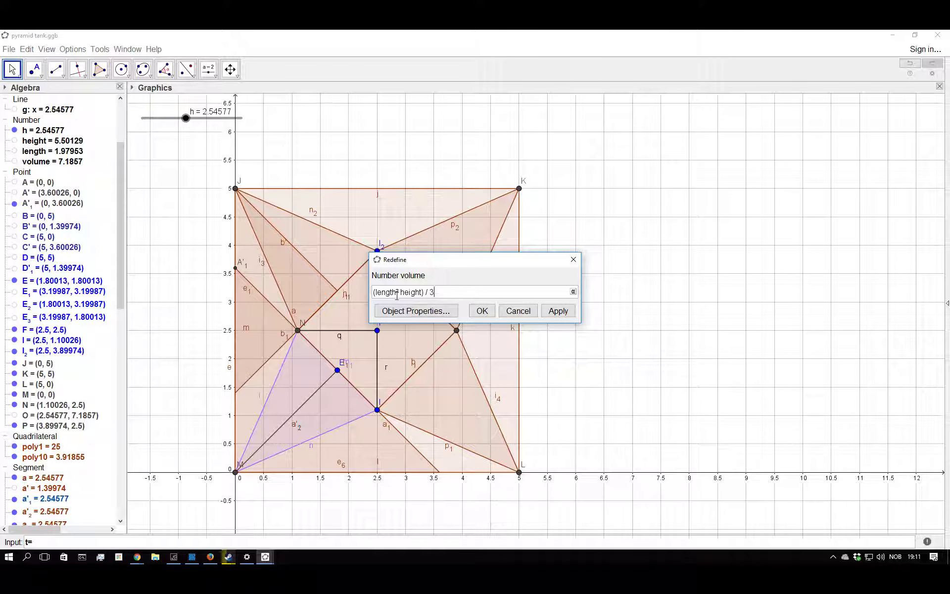
{"action": "left_click_drag", "start_coordinate": [441, 260], "coordinate": [550, 252]}
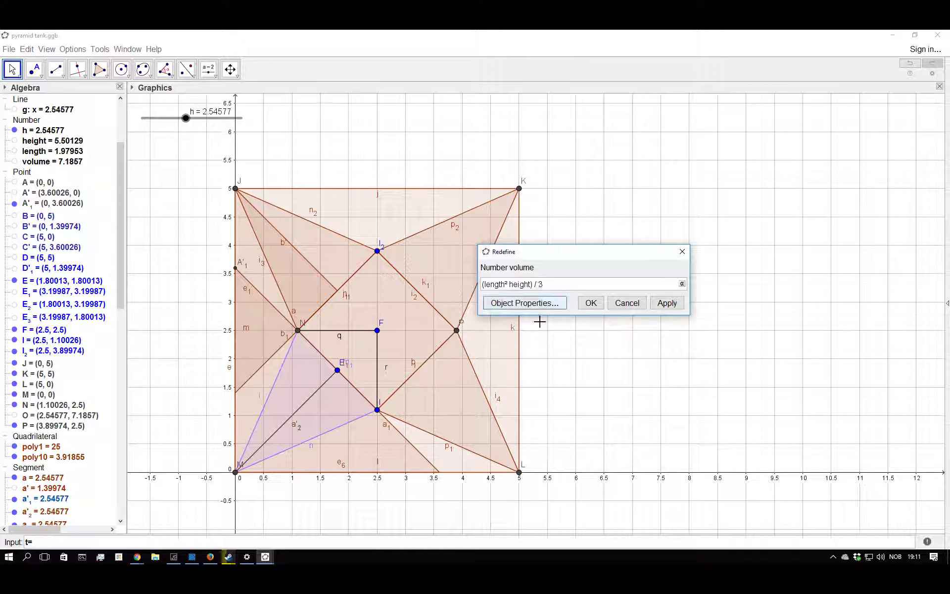
{"action": "left_click", "coordinate": [683, 253]}
- Sweep slider h from its minimum of 1.76777 to its maximum of 3.53553, and set it to 2.68677
{"action": "scroll", "coordinate": [394, 363], "scroll_direction": "down", "scroll_amount": 2}
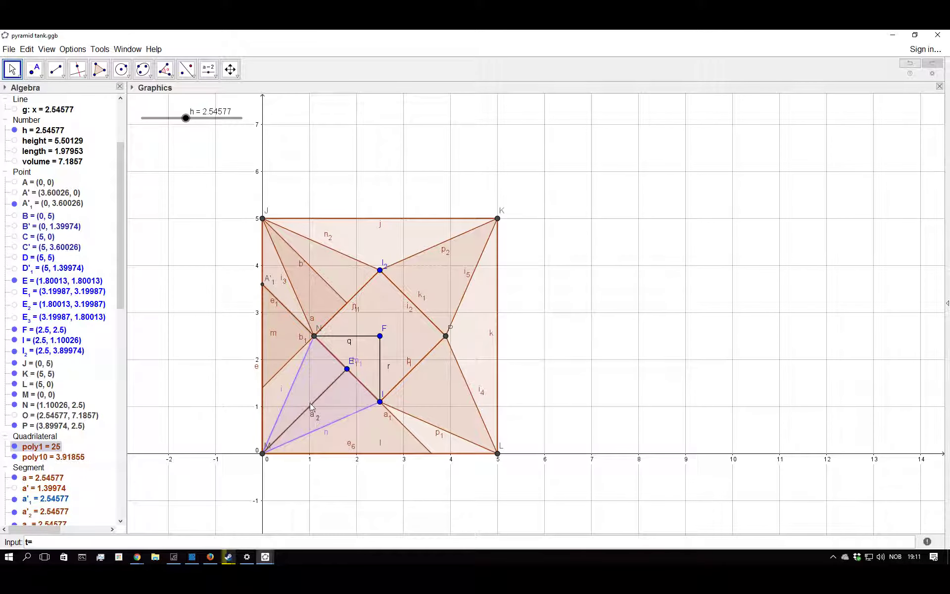
{"action": "left_click", "coordinate": [321, 403]}
{"action": "left_click", "coordinate": [386, 339]}
{"action": "left_click_drag", "start_coordinate": [187, 118], "coordinate": [130, 119]}
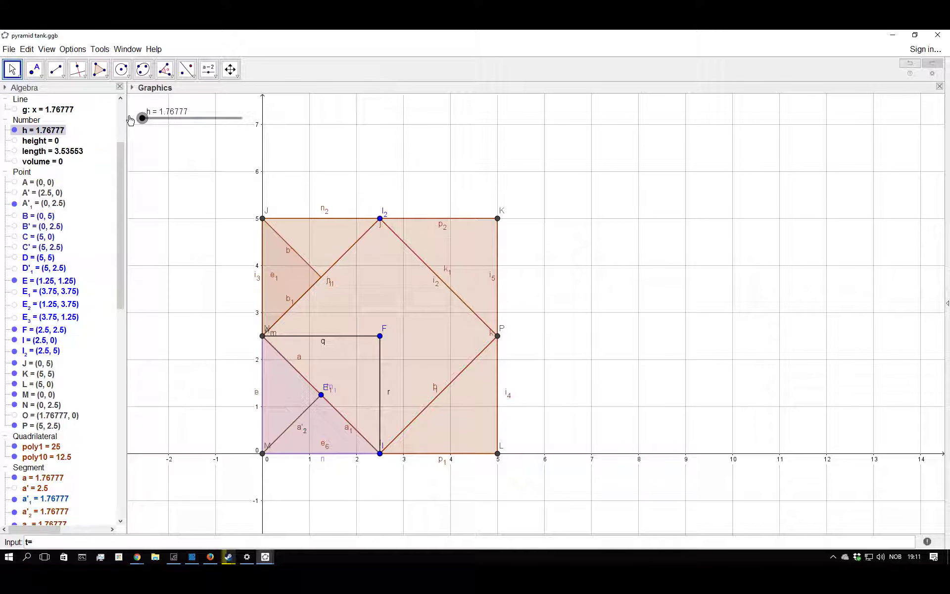
{"action": "left_click_drag", "start_coordinate": [236, 121], "coordinate": [293, 120]}
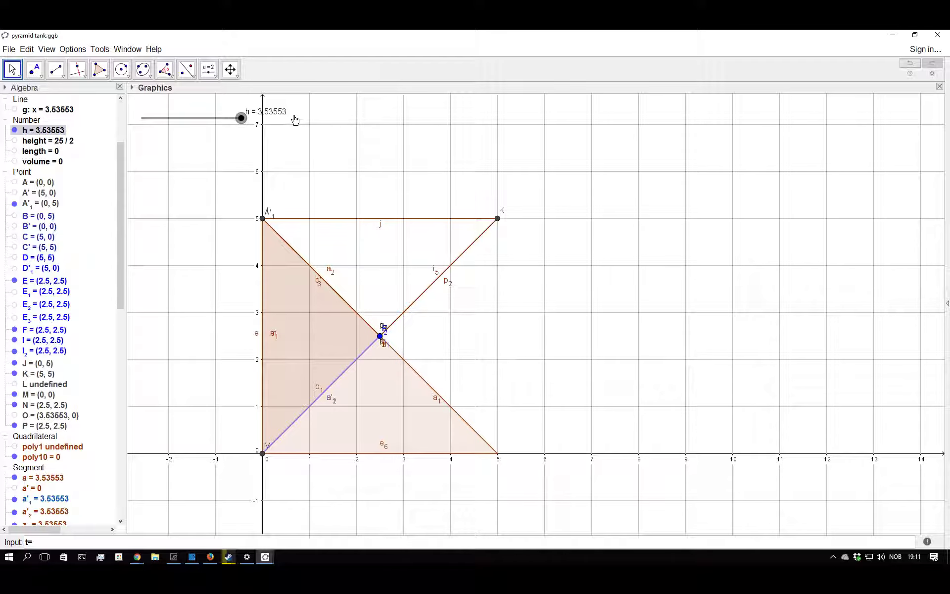
{"action": "left_click_drag", "start_coordinate": [301, 123], "coordinate": [195, 128]}
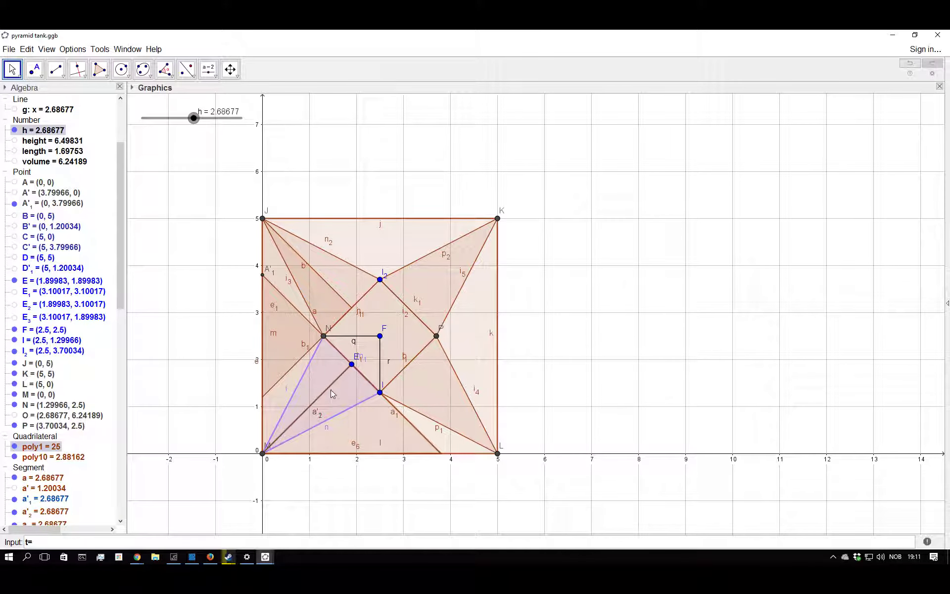
- Draw a segment from point E to the centre point F
{"action": "left_click", "coordinate": [351, 365]}
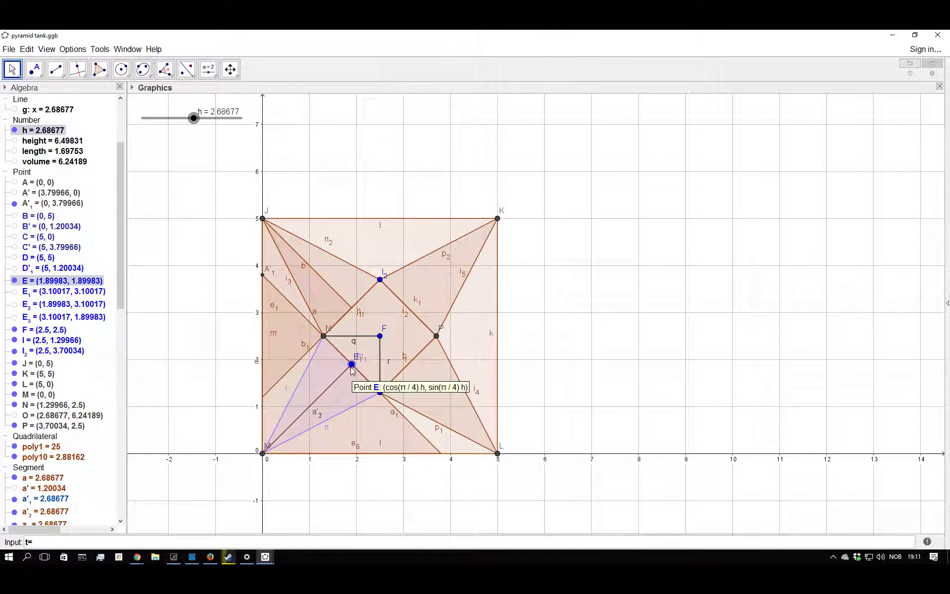
{"action": "scroll", "coordinate": [352, 366], "scroll_direction": "up", "scroll_amount": 3}
{"action": "scroll", "coordinate": [352, 371], "scroll_direction": "up", "scroll_amount": 3}
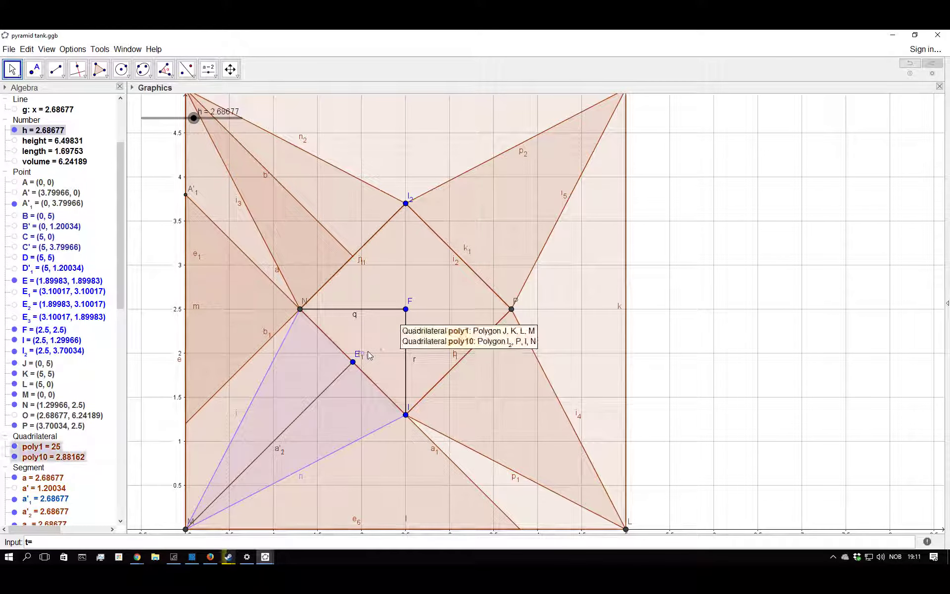
{"action": "left_click", "coordinate": [56, 69]}
{"action": "left_click", "coordinate": [352, 362]}
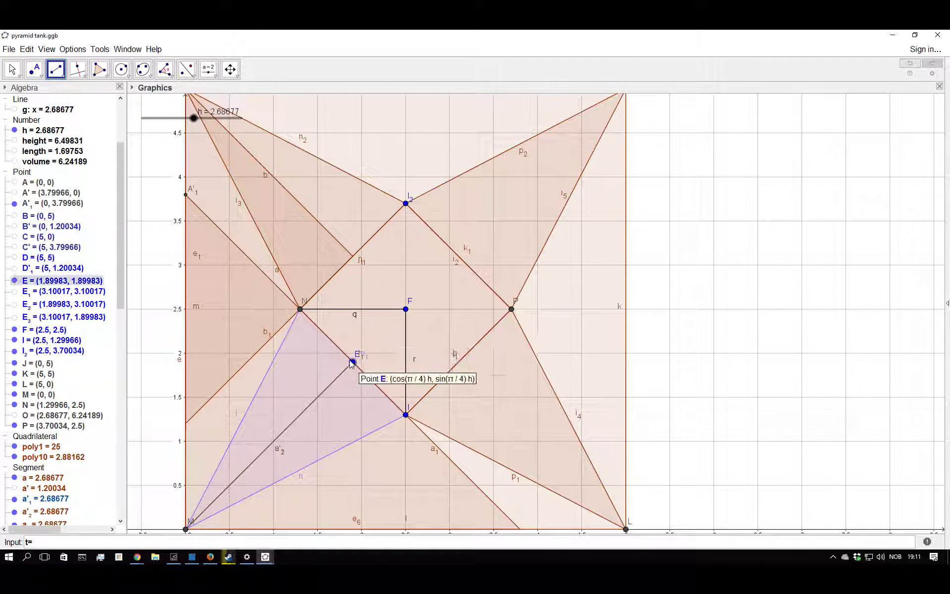
{"action": "left_click", "coordinate": [406, 309]}
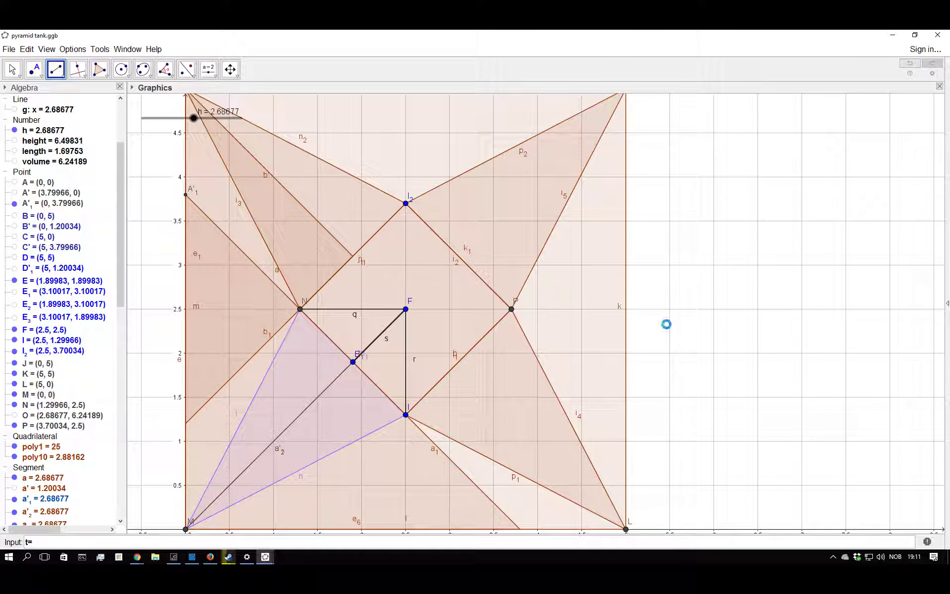
- Undo the added segments, the recent moves of slider h, and the creation of point F
{"action": "key", "text": "ctrl+z"}
{"action": "key", "text": "ctrl+z"}
{"action": "key", "text": "ctrl+z"}
{"action": "key", "text": "ctrl+z"}
{"action": "key", "text": "ctrl+z"}
{"action": "key", "text": "ctrl+z"}
{"action": "key", "text": "ctrl+z"}
{"action": "key", "text": "ctrl+z"}
{"action": "key", "text": "ctrl+z"}
{"action": "key", "text": "ctrl+z"}
{"action": "key", "text": "ctrl+z"}
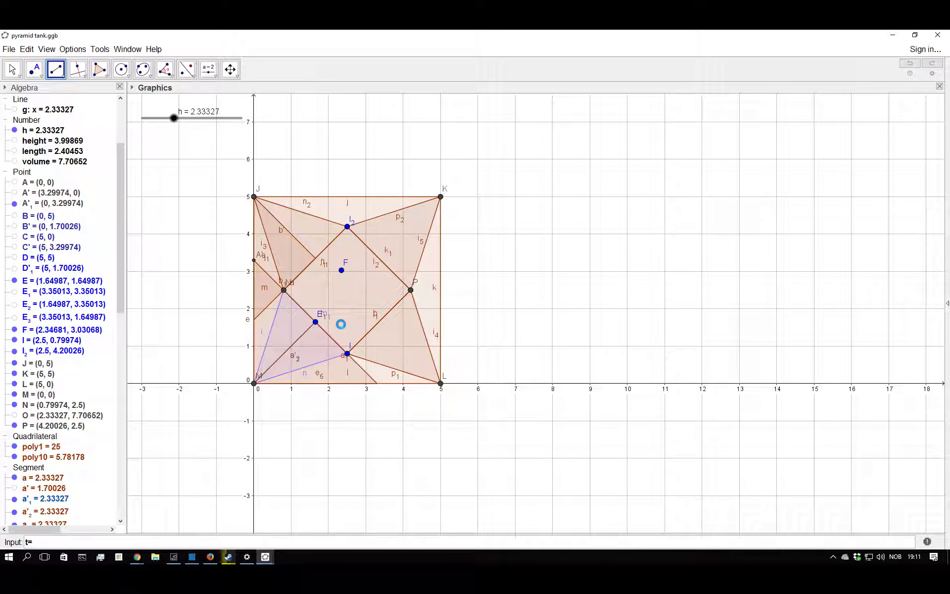
{"action": "scroll", "coordinate": [331, 310], "scroll_direction": "up", "scroll_amount": 4}
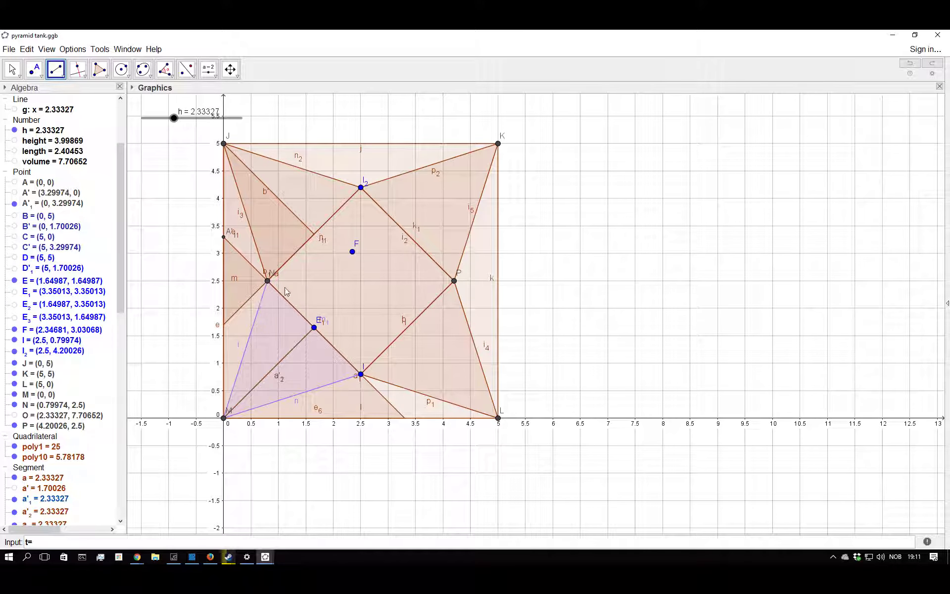
{"action": "scroll", "coordinate": [326, 360], "scroll_direction": "down", "scroll_amount": 4}
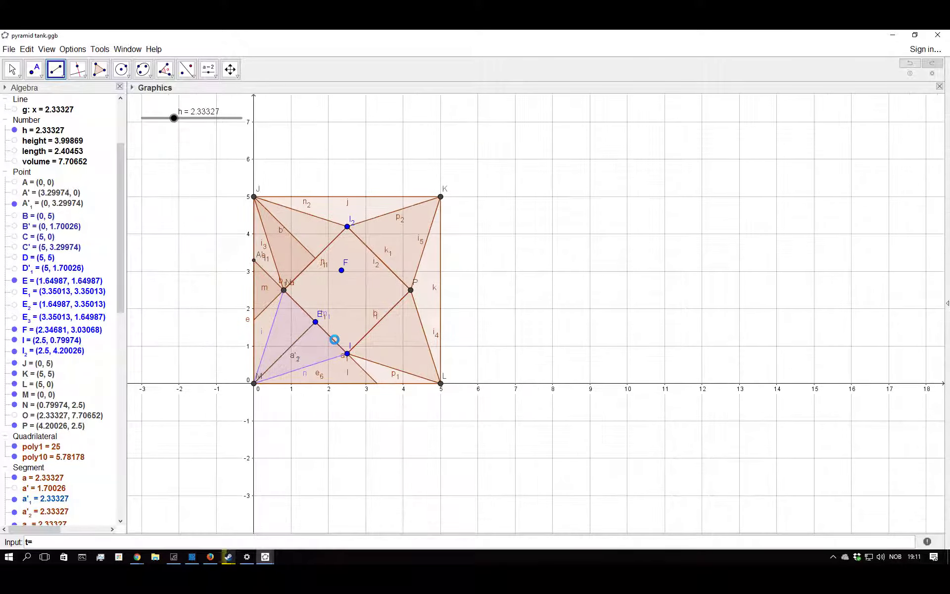
{"action": "key", "text": "ctrl+z"}
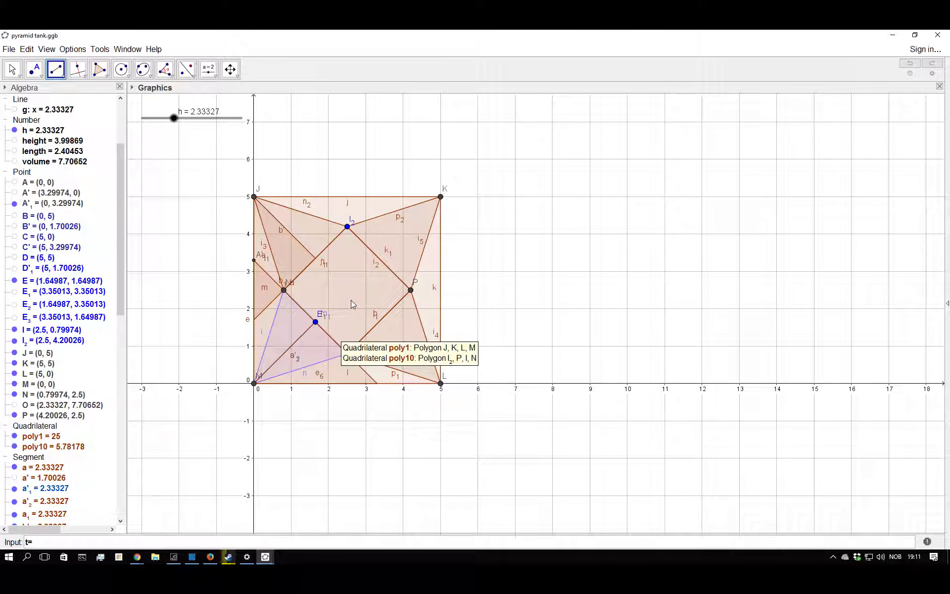
- Examine the folded figure at several magnifications, especially point E and the inner square's edge through it
{"action": "scroll", "coordinate": [248, 300], "scroll_direction": "up", "scroll_amount": 1}
{"action": "scroll", "coordinate": [210, 301], "scroll_direction": "up", "scroll_amount": 2}
{"action": "scroll", "coordinate": [249, 229], "scroll_direction": "down", "scroll_amount": 3}
{"action": "scroll", "coordinate": [347, 453], "scroll_direction": "up", "scroll_amount": 2}
{"action": "scroll", "coordinate": [292, 381], "scroll_direction": "down", "scroll_amount": 2}
{"action": "scroll", "coordinate": [465, 418], "scroll_direction": "down", "scroll_amount": 2}
{"action": "scroll", "coordinate": [253, 218], "scroll_direction": "up", "scroll_amount": 4}
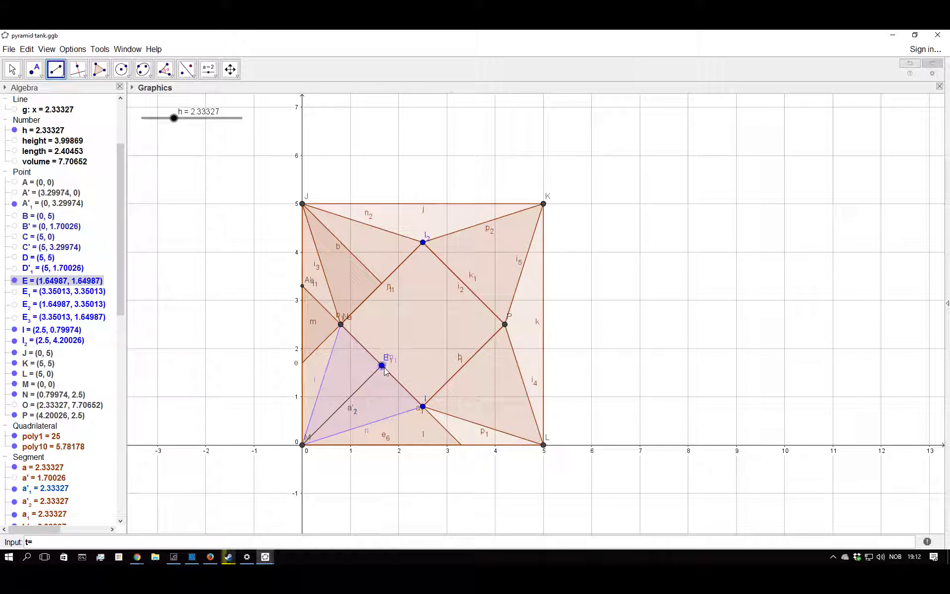
{"action": "mouse_move", "coordinate": [383, 371]}
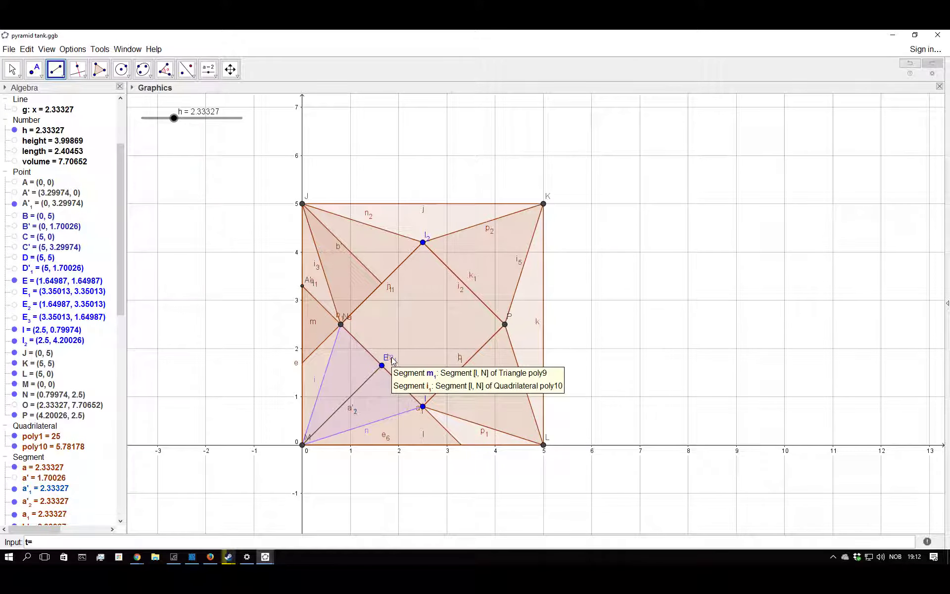
{"action": "scroll", "coordinate": [415, 355], "scroll_direction": "down", "scroll_amount": 1}
{"action": "scroll", "coordinate": [417, 341], "scroll_direction": "down", "scroll_amount": 2}
{"action": "scroll", "coordinate": [396, 327], "scroll_direction": "up", "scroll_amount": 5}
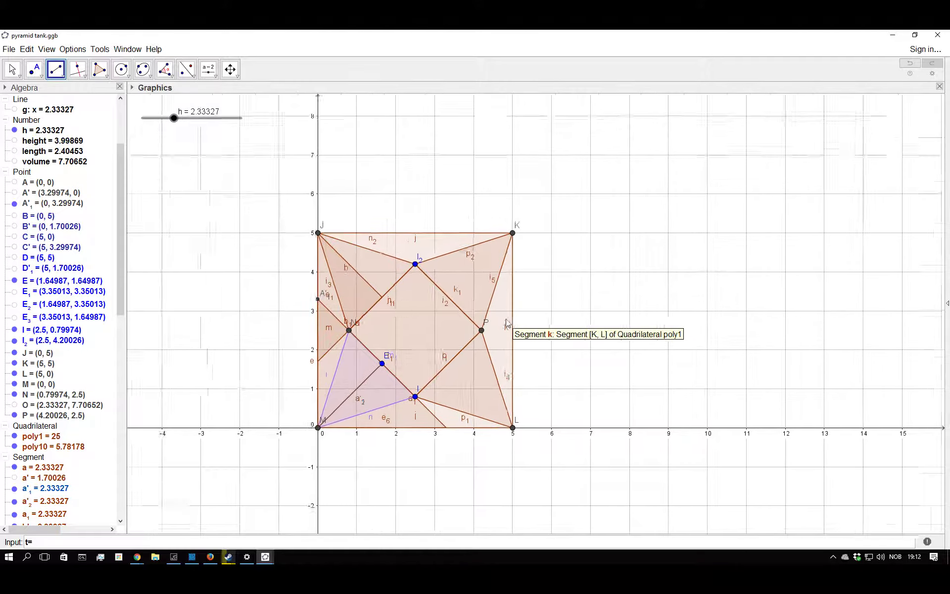
{"action": "scroll", "coordinate": [358, 341], "scroll_direction": "up", "scroll_amount": 1}
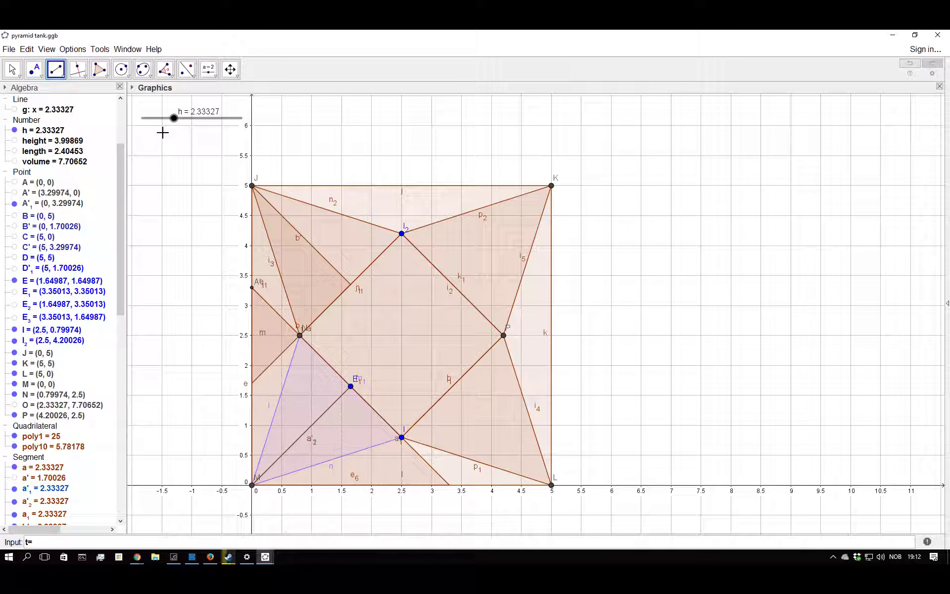
- Examine the formula of the number length and relate it to the fold segments and inner square in the figure
{"action": "scroll", "coordinate": [69, 198], "scroll_direction": "up", "scroll_amount": 3}
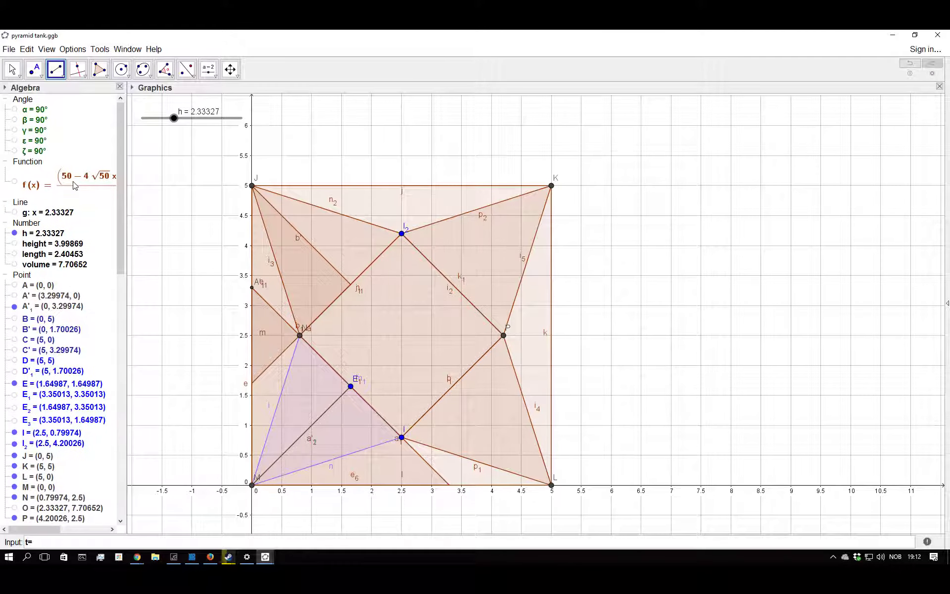
{"action": "scroll", "coordinate": [40, 247], "scroll_direction": "down", "scroll_amount": 3}
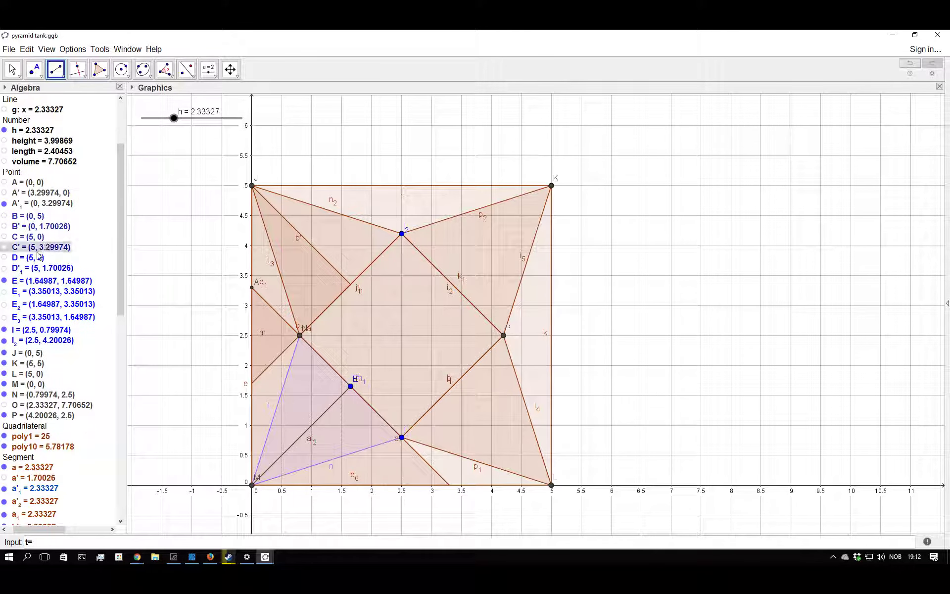
{"action": "scroll", "coordinate": [42, 230], "scroll_direction": "up", "scroll_amount": 2}
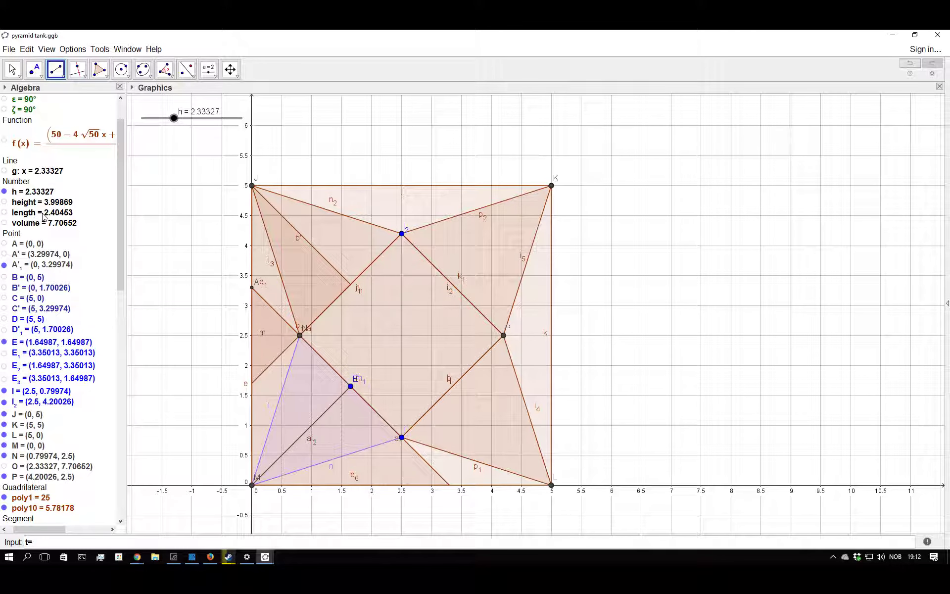
{"action": "double_click", "coordinate": [45, 213]}
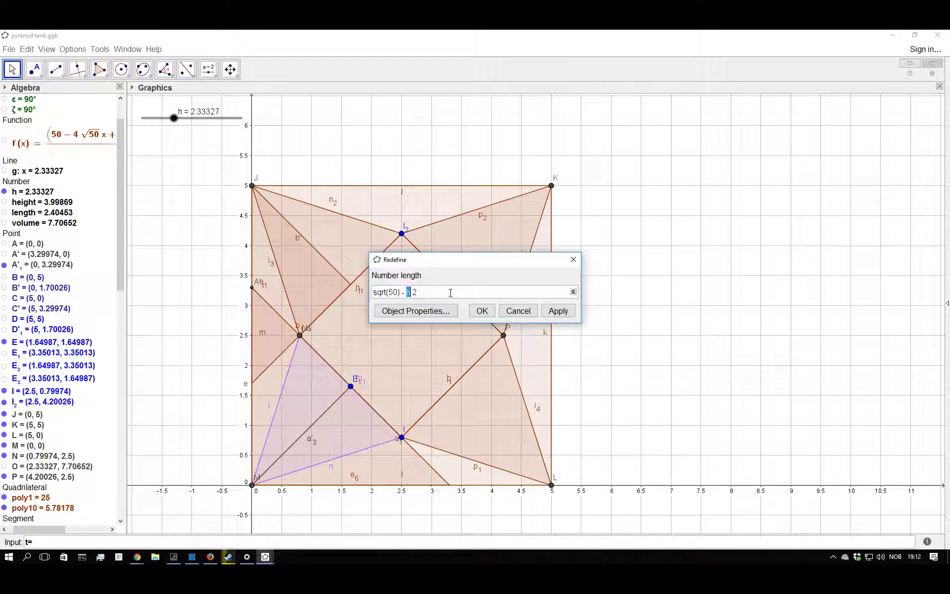
{"action": "left_click", "coordinate": [518, 311]}
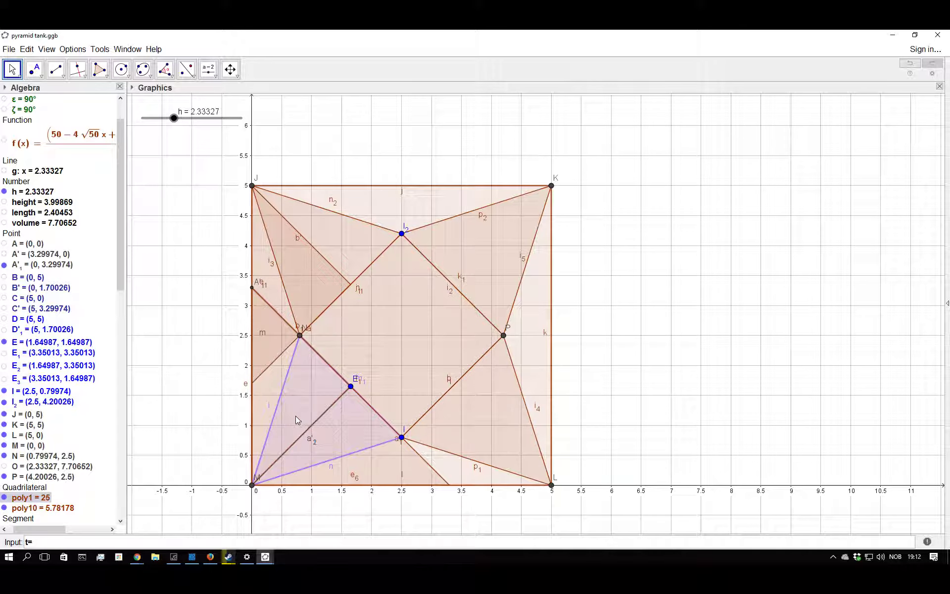
{"action": "scroll", "coordinate": [292, 410], "scroll_direction": "up", "scroll_amount": 3}
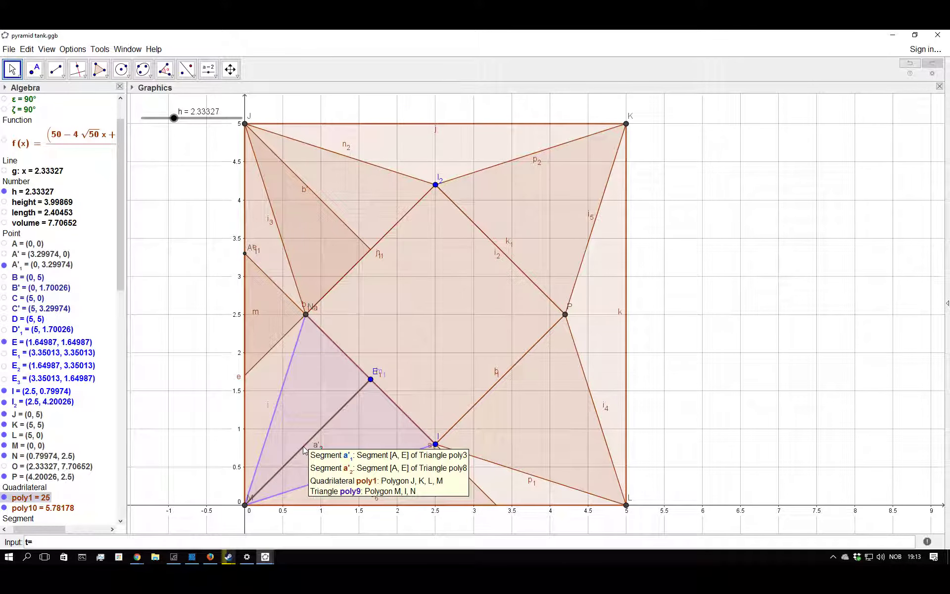
{"action": "scroll", "coordinate": [320, 427], "scroll_direction": "down", "scroll_amount": 3}
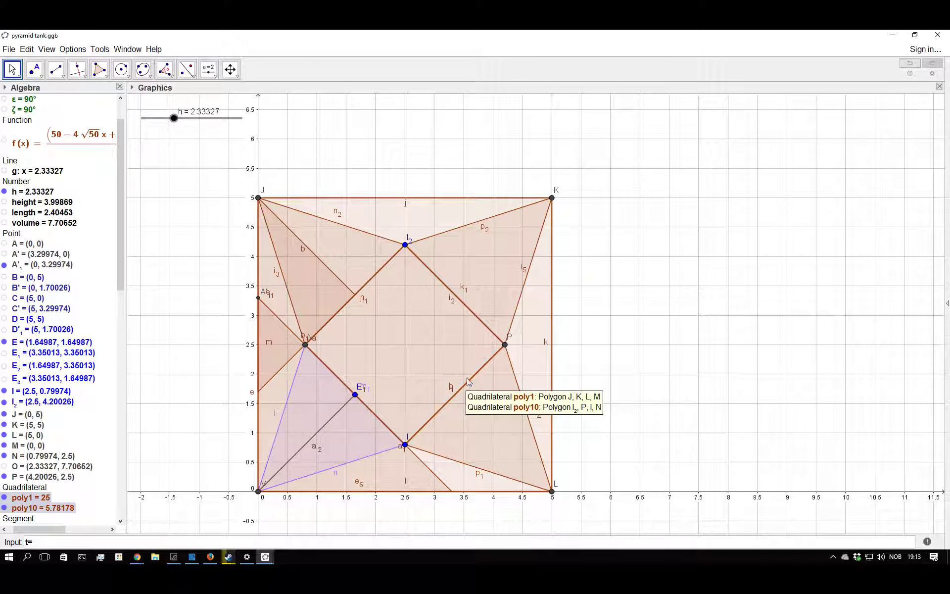
{"action": "scroll", "coordinate": [458, 389], "scroll_direction": "up", "scroll_amount": 2}
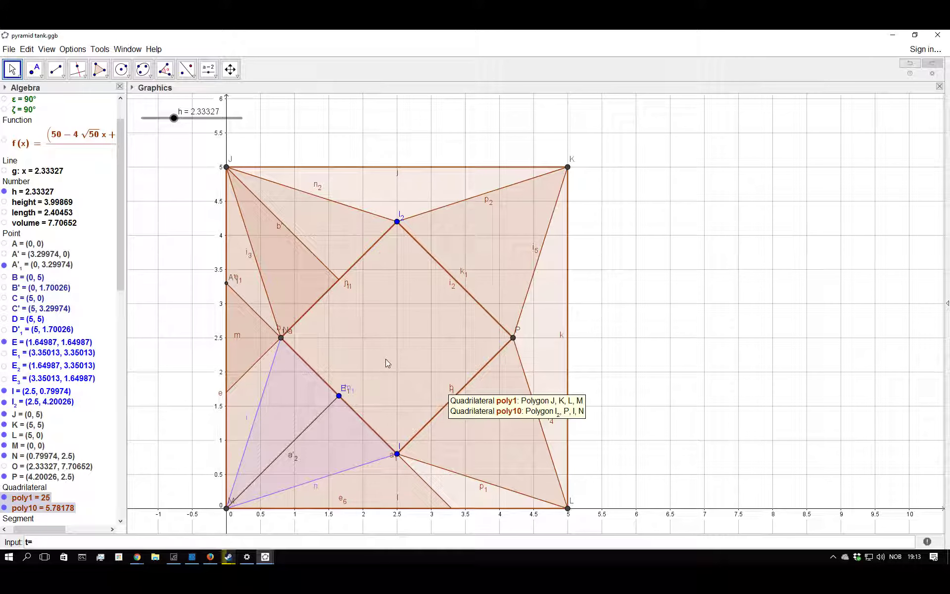
- Examine the definitions of height, volume and function f, leaving each of them as it is
{"action": "double_click", "coordinate": [45, 202]}
{"action": "left_click", "coordinate": [515, 311]}
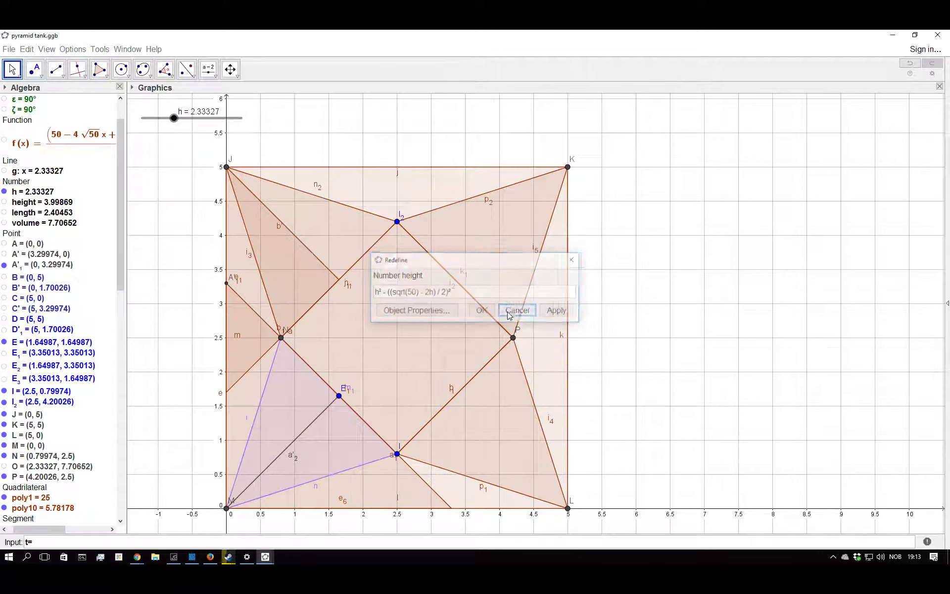
{"action": "double_click", "coordinate": [64, 221]}
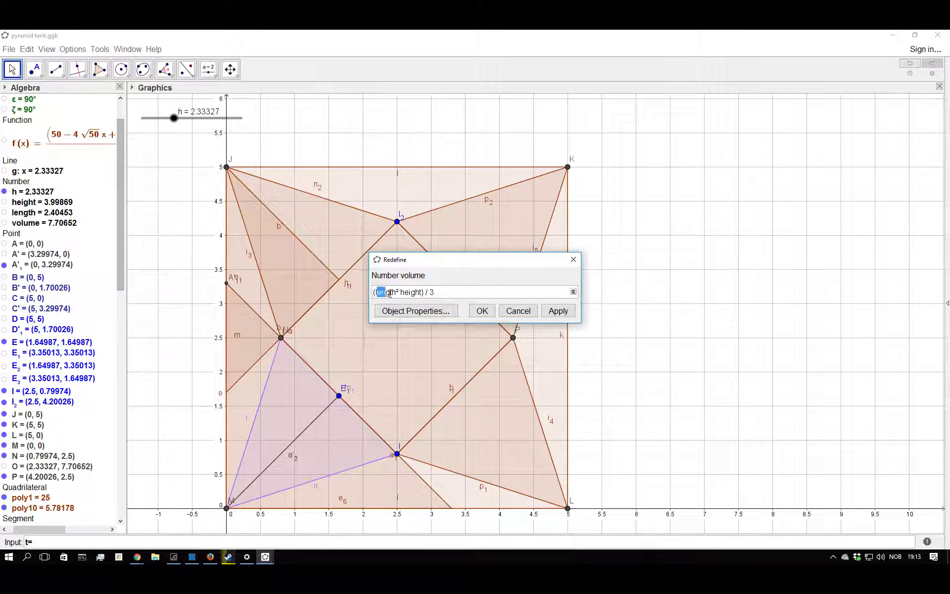
{"action": "left_click", "coordinate": [515, 311]}
{"action": "double_click", "coordinate": [68, 148]}
{"action": "key", "text": "Escape"}
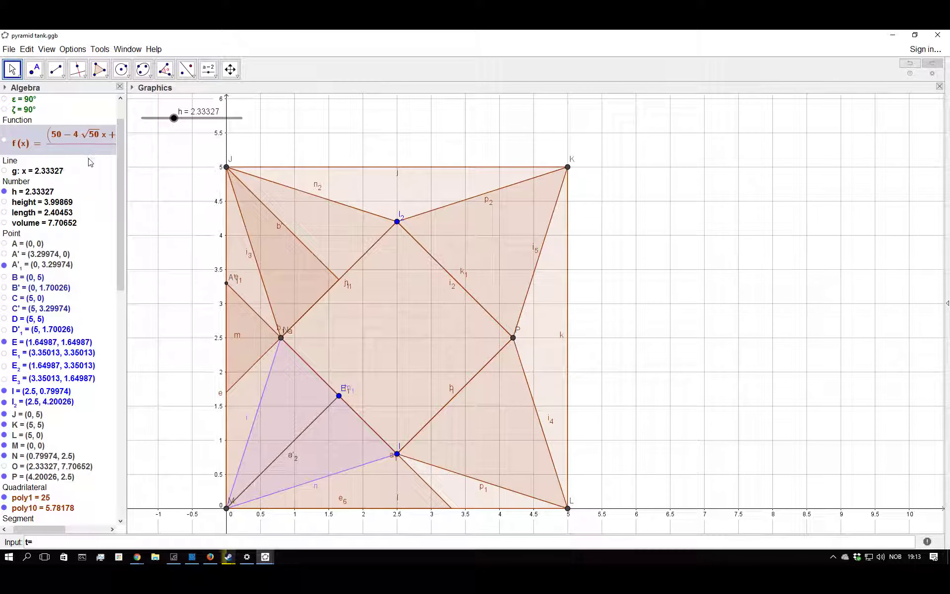
- Display the graph of function f and point O alongside the pyramid figure
{"action": "scroll", "coordinate": [259, 314], "scroll_direction": "down", "scroll_amount": 6}
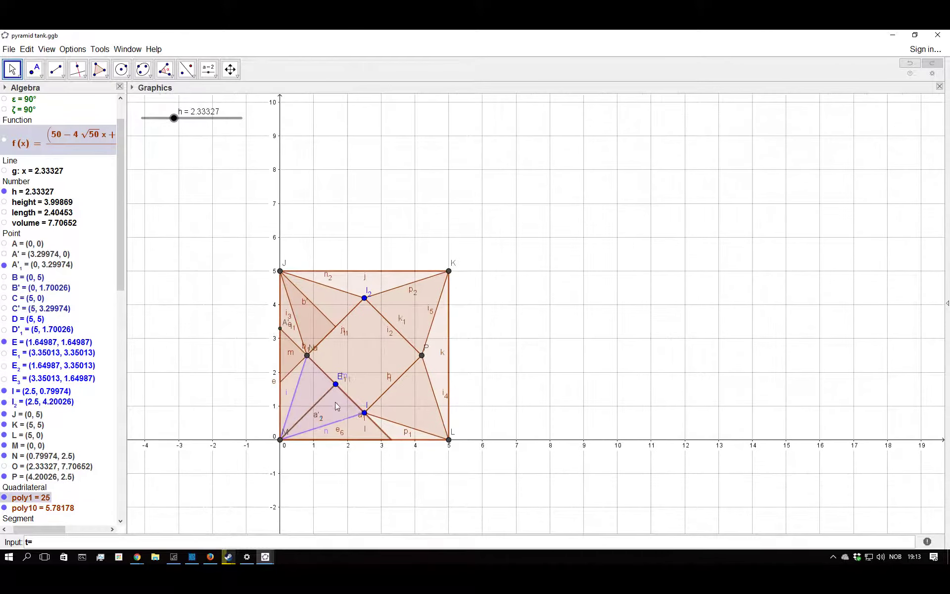
{"action": "left_click", "coordinate": [6, 142]}
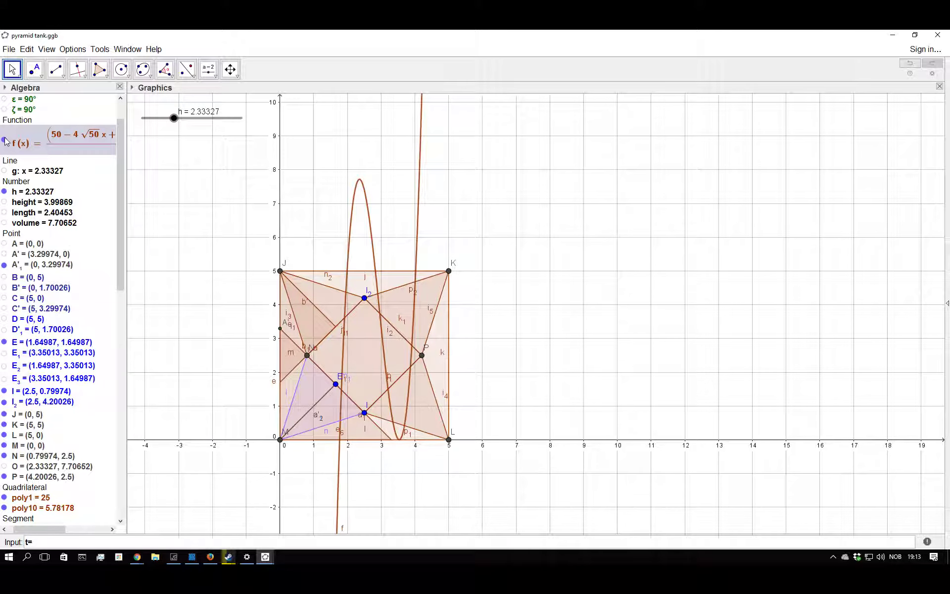
{"action": "scroll", "coordinate": [247, 357], "scroll_direction": "up", "scroll_amount": 3}
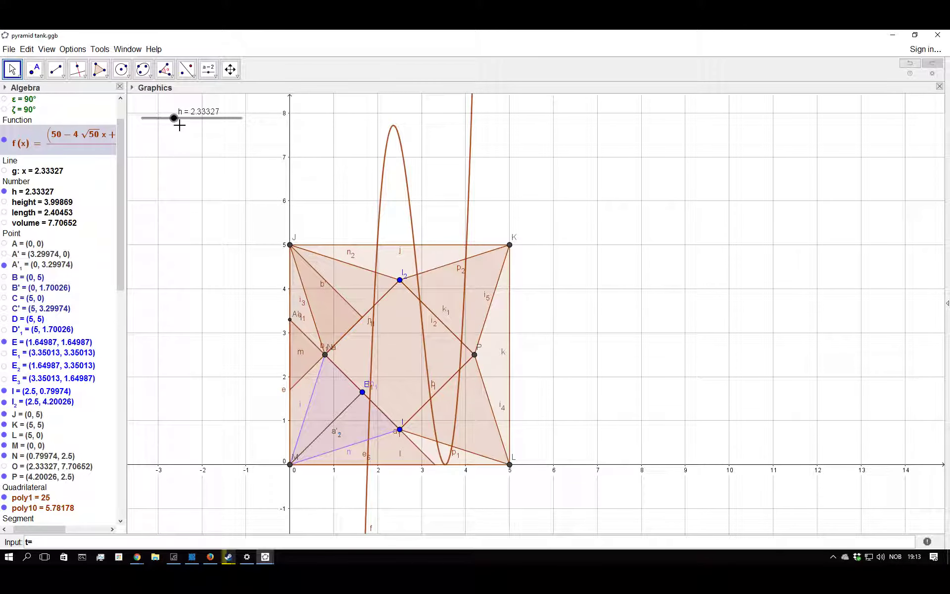
{"action": "scroll", "coordinate": [39, 228], "scroll_direction": "down", "scroll_amount": 3}
{"action": "left_click", "coordinate": [22, 326]}
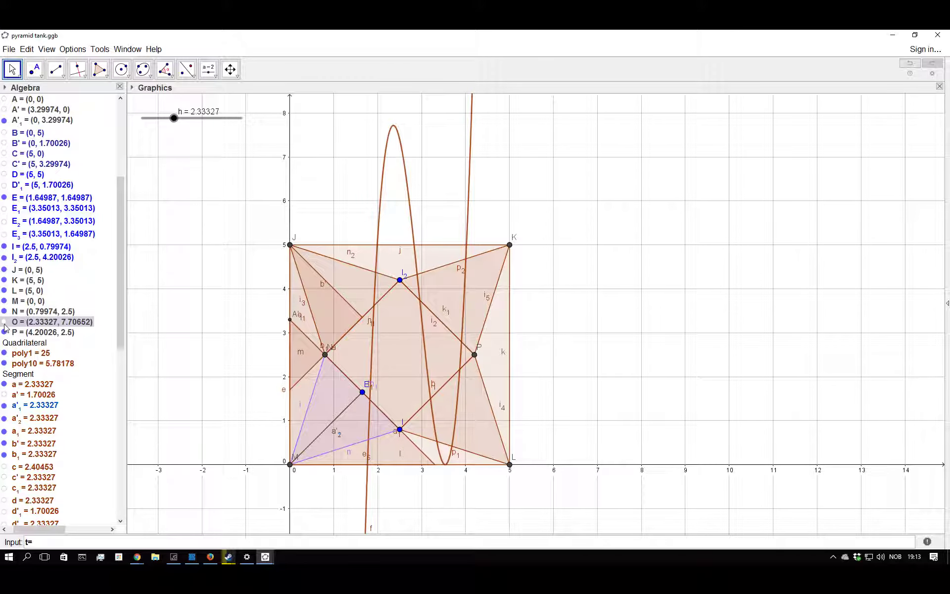
- Examine point O on the graph of f at several magnifications, along with the listed object values
{"action": "scroll", "coordinate": [270, 304], "scroll_direction": "up", "scroll_amount": 3}
{"action": "scroll", "coordinate": [307, 165], "scroll_direction": "down", "scroll_amount": 3}
{"action": "scroll", "coordinate": [384, 120], "scroll_direction": "down", "scroll_amount": 1}
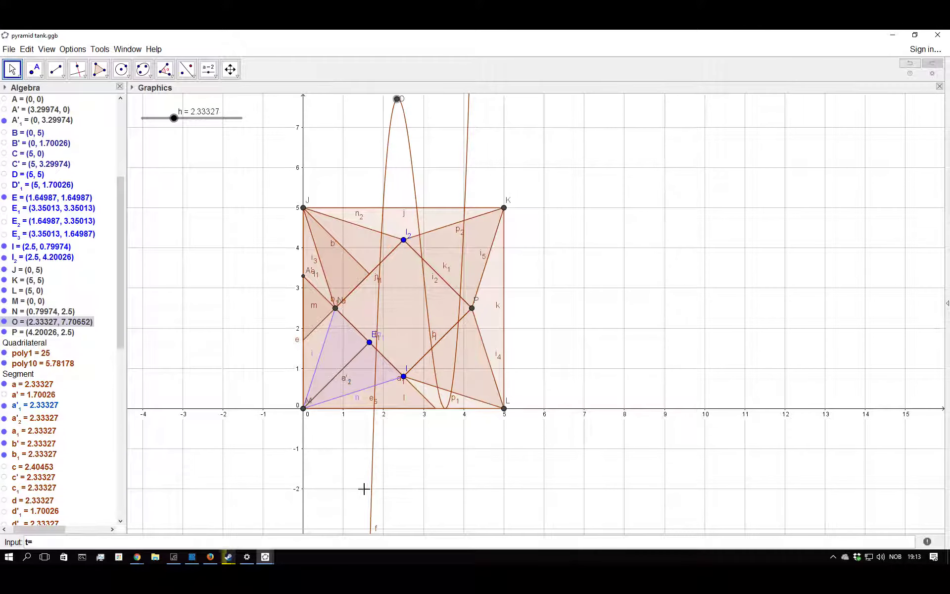
{"action": "scroll", "coordinate": [364, 483], "scroll_direction": "down", "scroll_amount": 2}
{"action": "scroll", "coordinate": [396, 168], "scroll_direction": "up", "scroll_amount": 10}
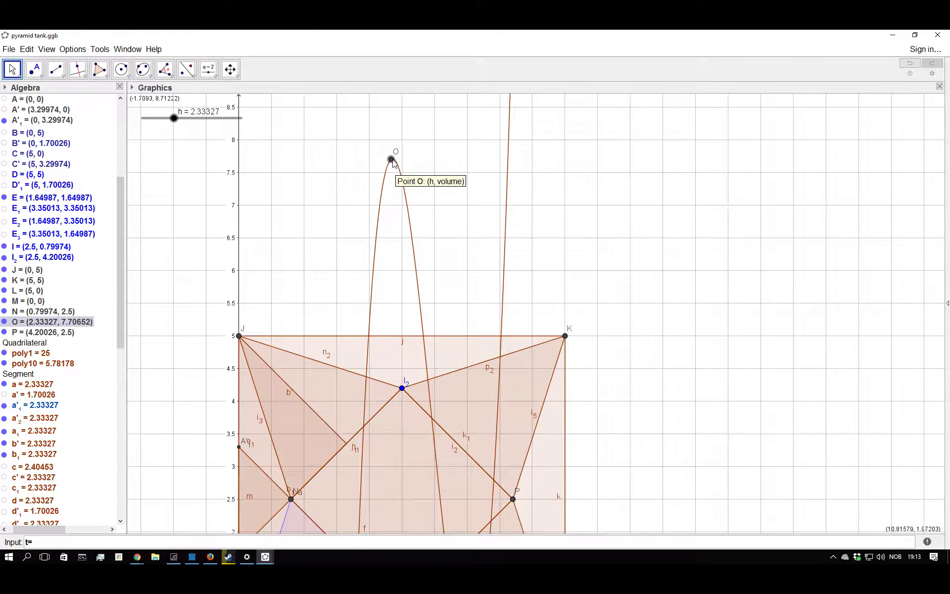
{"action": "scroll", "coordinate": [396, 163], "scroll_direction": "down", "scroll_amount": 12}
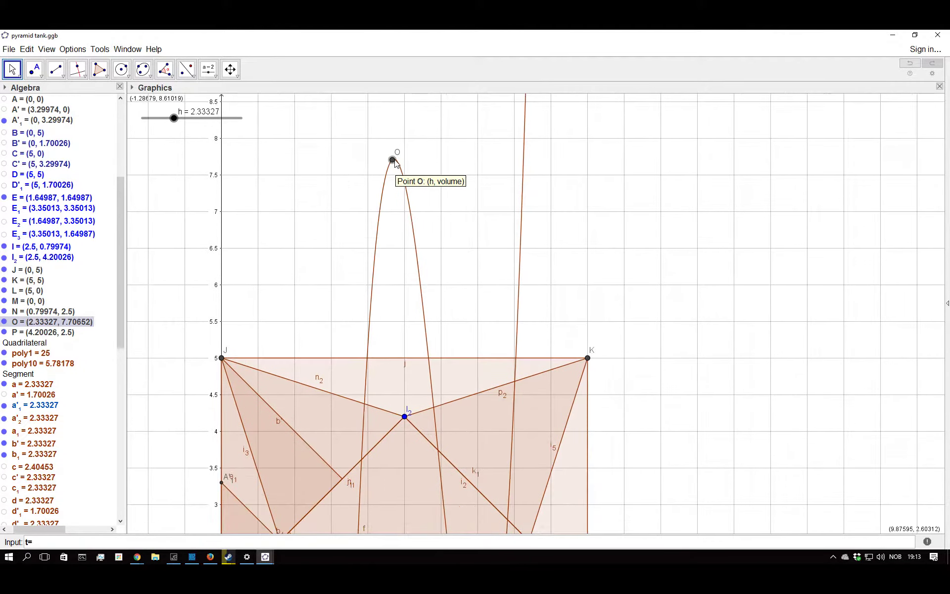
{"action": "scroll", "coordinate": [11, 386], "scroll_direction": "down", "scroll_amount": 5}
{"action": "scroll", "coordinate": [11, 386], "scroll_direction": "up", "scroll_amount": 15}
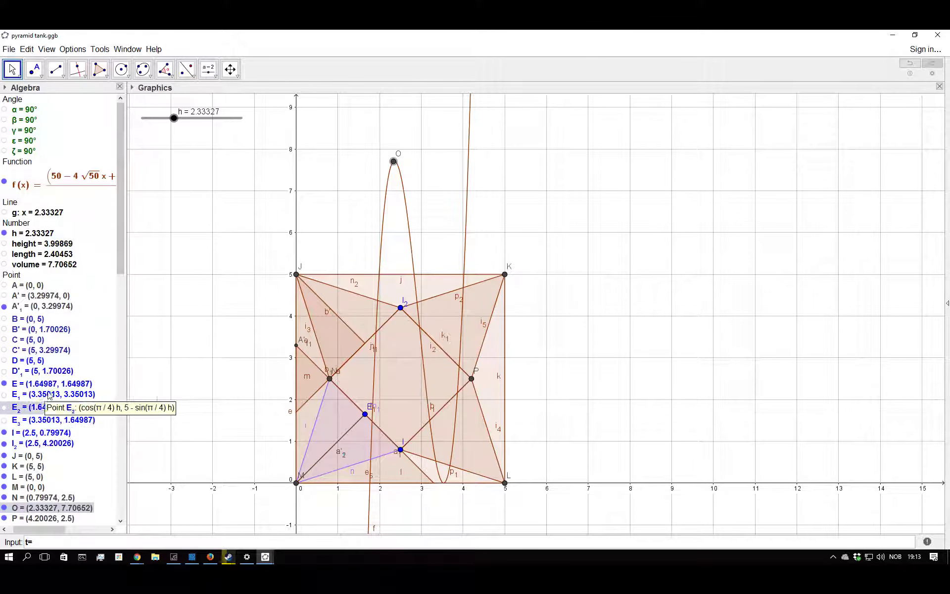
{"action": "scroll", "coordinate": [232, 321], "scroll_direction": "down", "scroll_amount": 1}
{"action": "scroll", "coordinate": [232, 322], "scroll_direction": "down", "scroll_amount": 2}
{"action": "scroll", "coordinate": [331, 495], "scroll_direction": "up", "scroll_amount": 4}
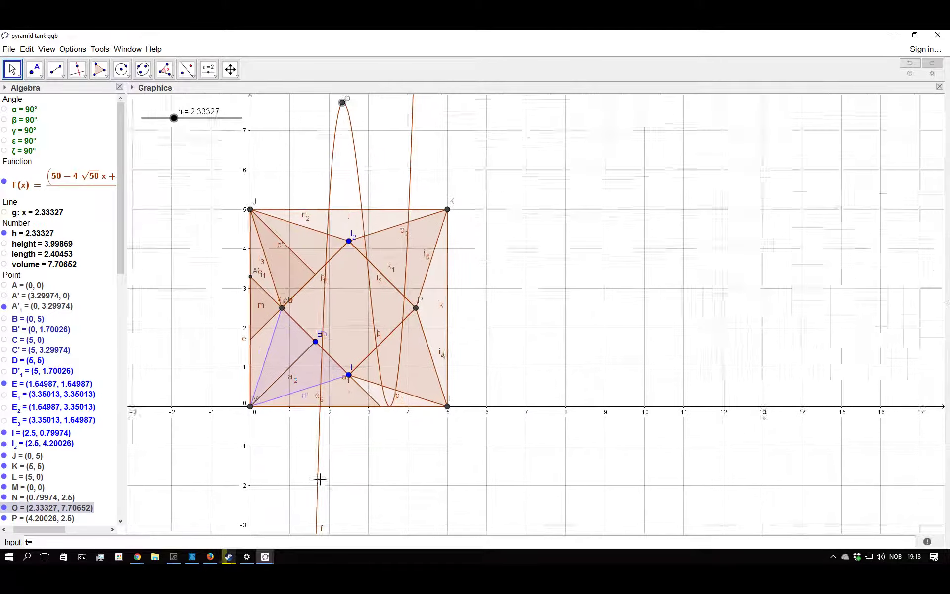
{"action": "scroll", "coordinate": [366, 485], "scroll_direction": "down", "scroll_amount": 4}
{"action": "scroll", "coordinate": [367, 484], "scroll_direction": "up", "scroll_amount": 1}
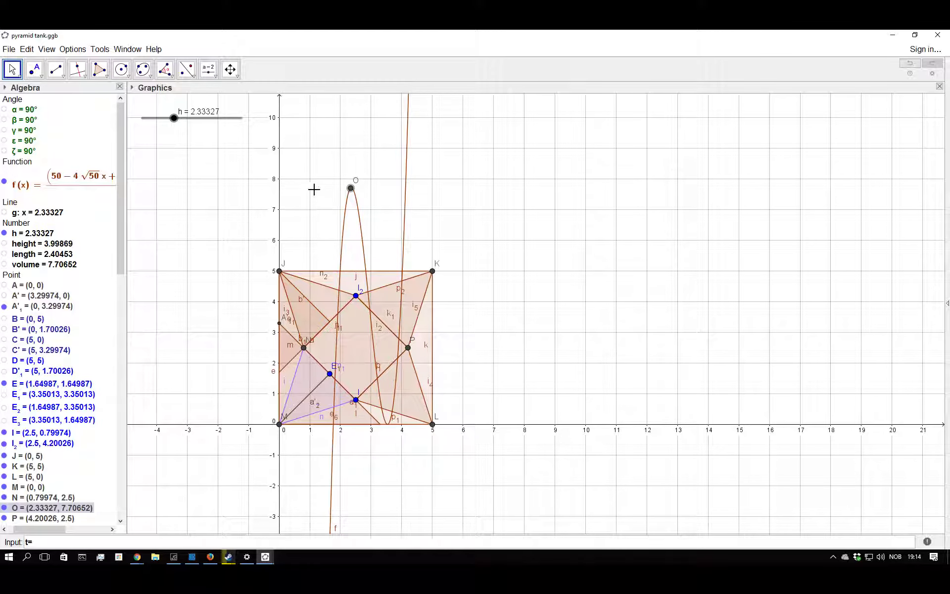
- Raise slider h to 2.41277 and on to 2.75777, moving point O along the graph of f
{"action": "mouse_move", "coordinate": [174, 118]}
{"action": "left_mouse_down"}
{"action": "mouse_move", "coordinate": [152, 121]}
{"action": "mouse_move", "coordinate": [193, 120]}
{"action": "mouse_move", "coordinate": [178, 120]}
{"action": "left_mouse_up"}
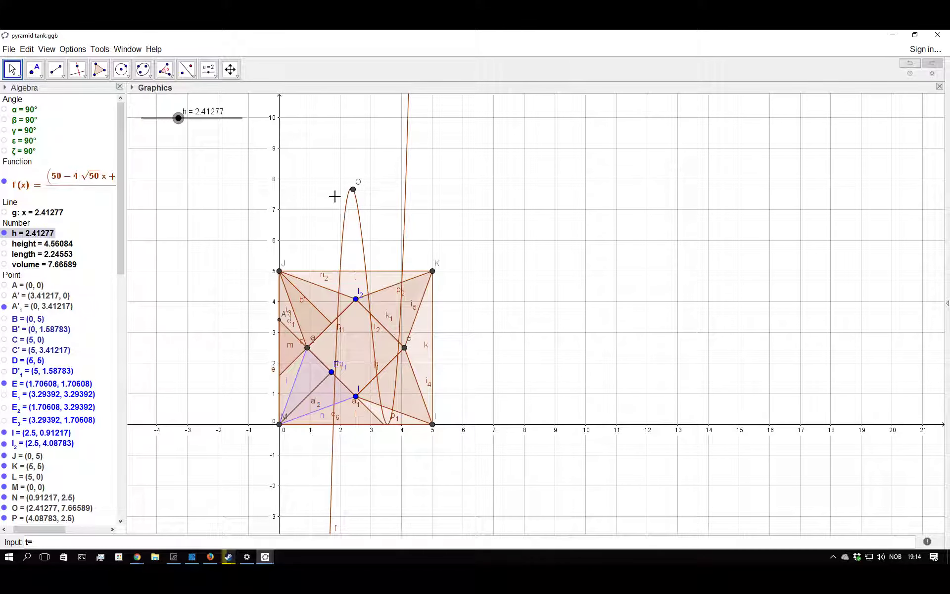
{"action": "mouse_move", "coordinate": [178, 117]}
{"action": "left_mouse_down"}
{"action": "mouse_move", "coordinate": [208, 119]}
{"action": "mouse_move", "coordinate": [197, 119]}
{"action": "left_mouse_up"}
{"action": "scroll", "coordinate": [54, 283], "scroll_direction": "down", "scroll_amount": 5}
{"action": "scroll", "coordinate": [53, 283], "scroll_direction": "down", "scroll_amount": 5}
{"action": "scroll", "coordinate": [54, 283], "scroll_direction": "up", "scroll_amount": 12}
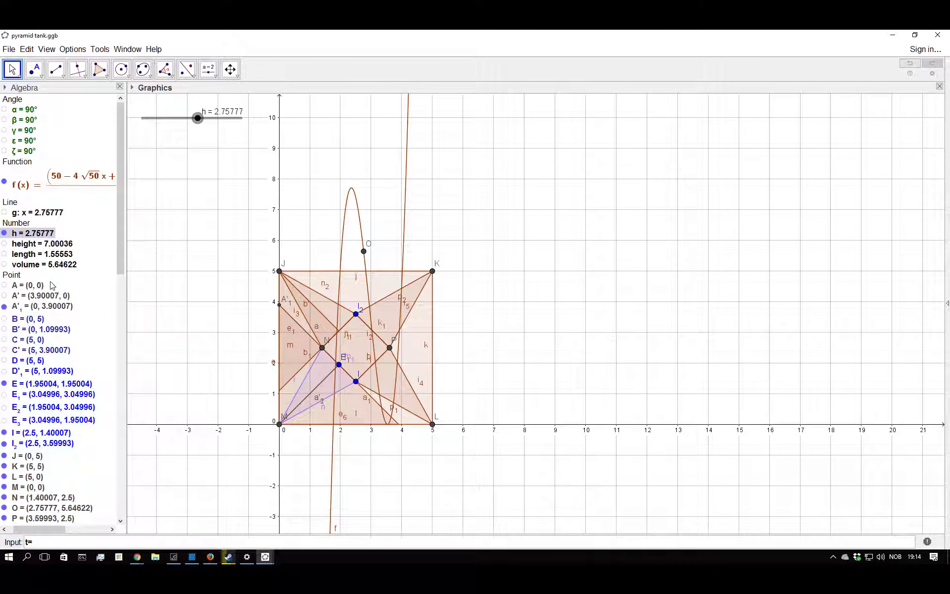
- Display the vertical line g and raise slider h to its maximum of 3.53553, examining where the curve meets the x-axis
{"action": "left_click", "coordinate": [4, 212]}
{"action": "left_click_drag", "start_coordinate": [198, 118], "coordinate": [244, 124]}
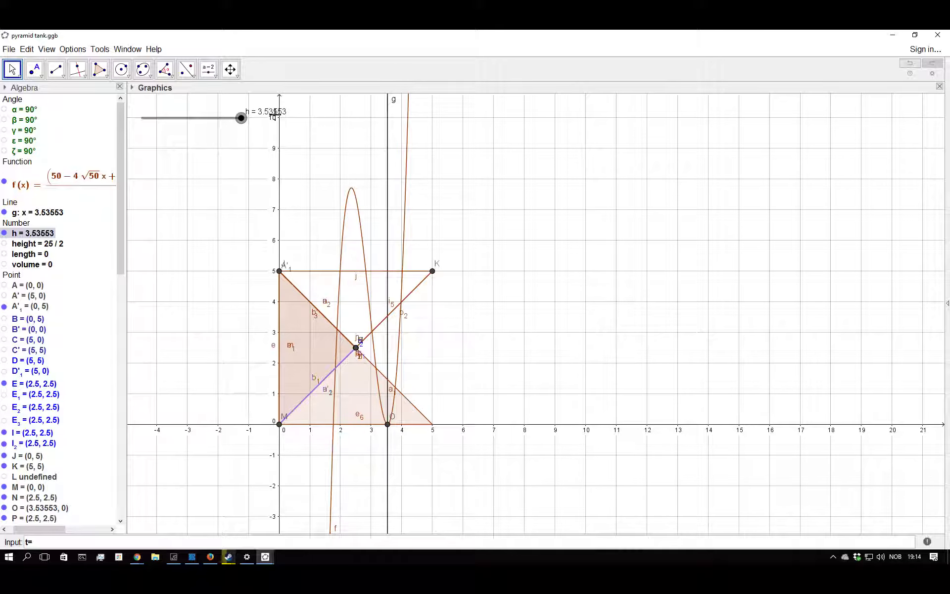
{"action": "scroll", "coordinate": [396, 481], "scroll_direction": "up", "scroll_amount": 5}
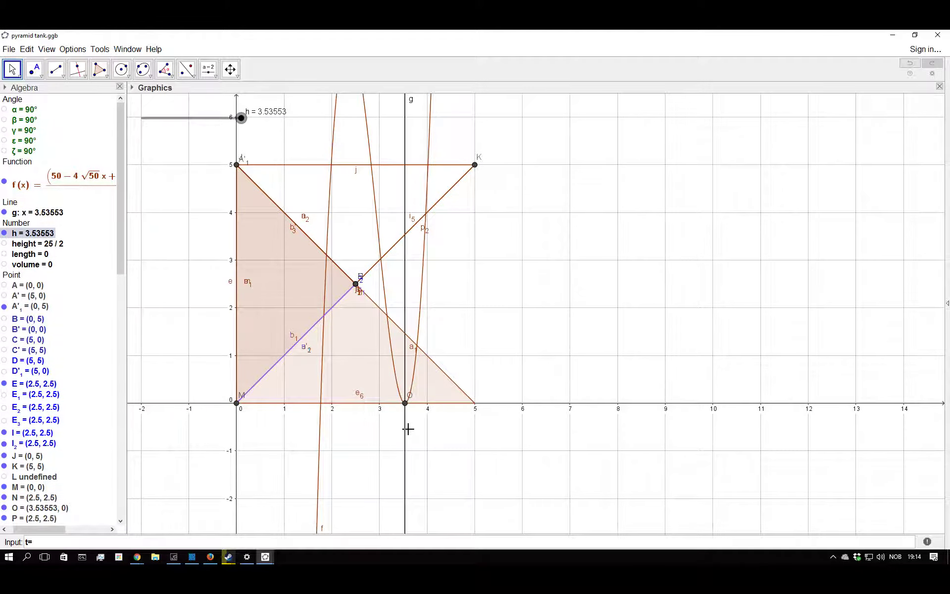
{"action": "scroll", "coordinate": [409, 412], "scroll_direction": "down", "scroll_amount": 2}
{"action": "scroll", "coordinate": [406, 415], "scroll_direction": "up", "scroll_amount": 4}
{"action": "scroll", "coordinate": [399, 409], "scroll_direction": "up", "scroll_amount": 1}
{"action": "scroll", "coordinate": [399, 411], "scroll_direction": "down", "scroll_amount": 3}
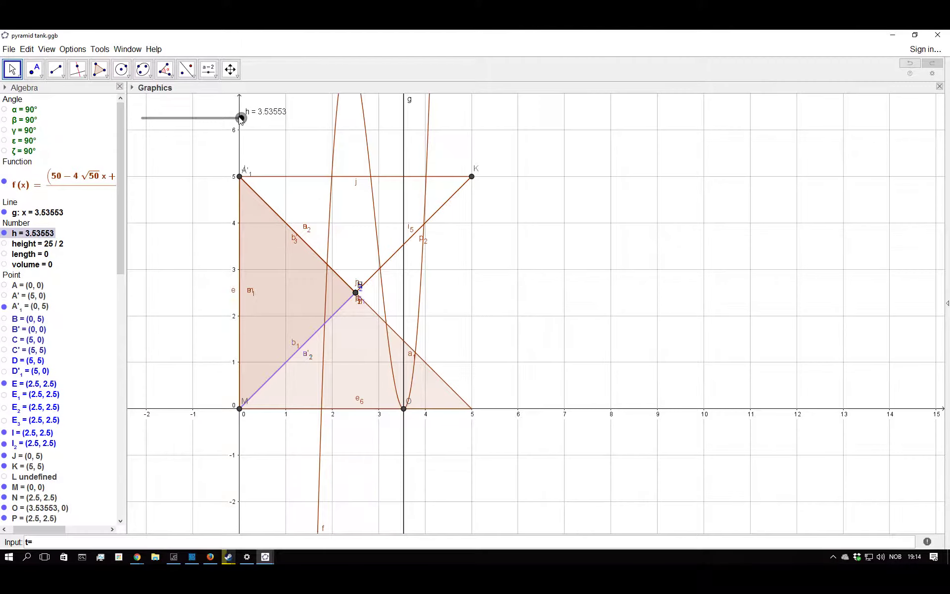
- Lower slider h to its minimum of 1.76777 and examine where line g crosses the curve at the x-axis
{"action": "left_click_drag", "start_coordinate": [241, 117], "coordinate": [138, 117]}
{"action": "scroll", "coordinate": [315, 413], "scroll_direction": "up", "scroll_amount": 4}
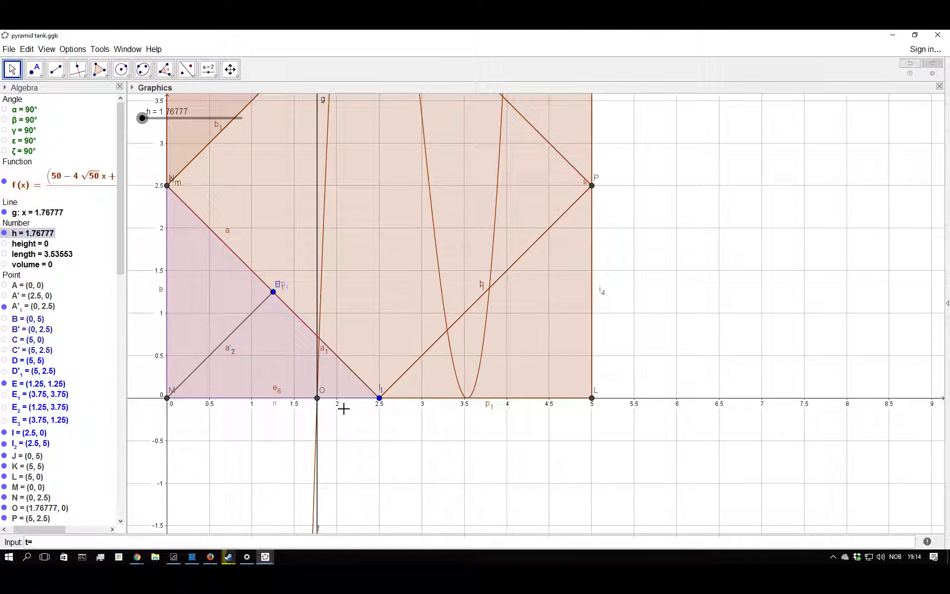
{"action": "scroll", "coordinate": [343, 408], "scroll_direction": "down", "scroll_amount": 2}
{"action": "scroll", "coordinate": [339, 409], "scroll_direction": "up", "scroll_amount": 1}
{"action": "scroll", "coordinate": [343, 410], "scroll_direction": "down", "scroll_amount": 3}
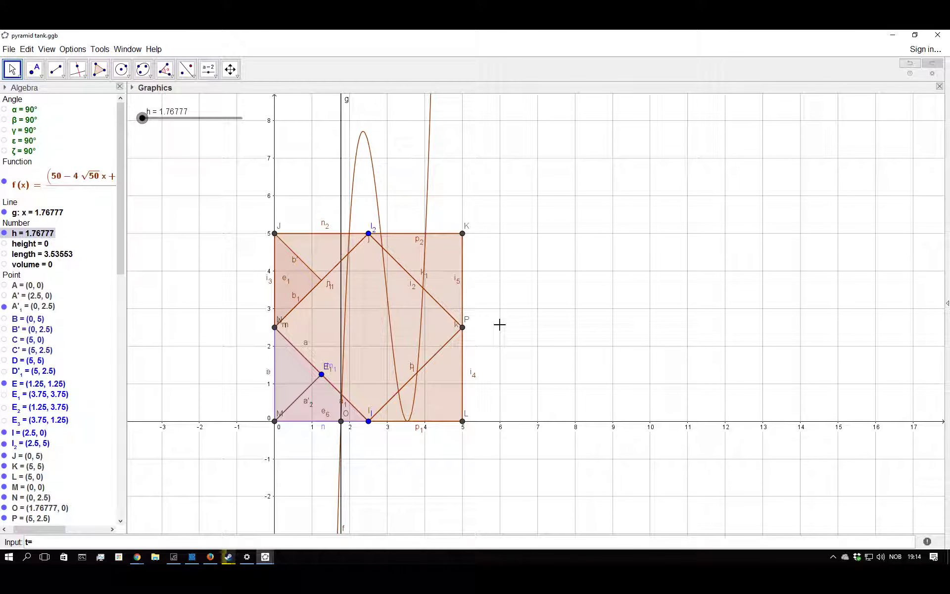
- Set slider h to 2.36877 near the peak of f, and lower it to 2.27177
{"action": "scroll", "coordinate": [460, 277], "scroll_direction": "up", "scroll_amount": 1}
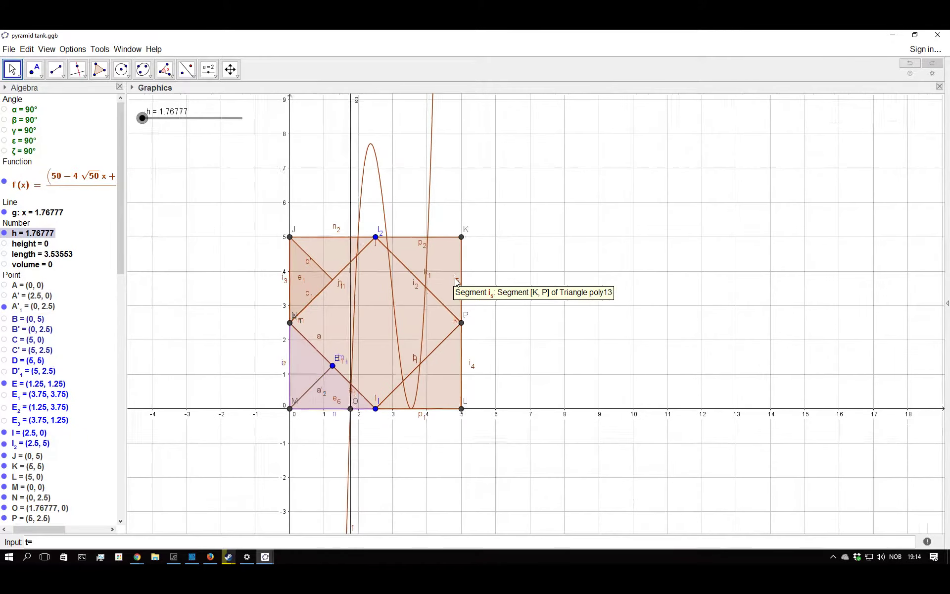
{"action": "scroll", "coordinate": [423, 250], "scroll_direction": "up", "scroll_amount": 1}
{"action": "scroll", "coordinate": [423, 250], "scroll_direction": "down", "scroll_amount": 1}
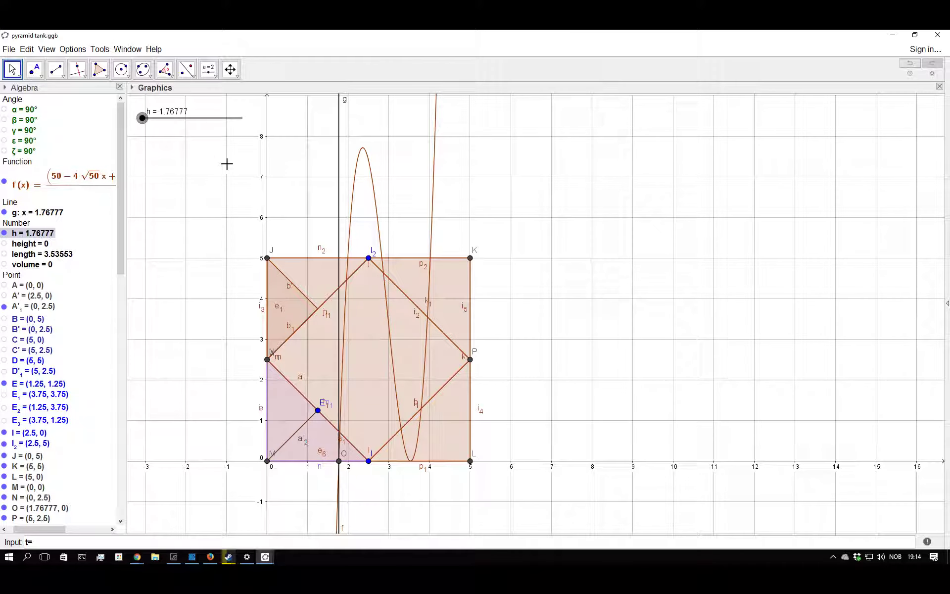
{"action": "left_click_drag", "start_coordinate": [142, 118], "coordinate": [176, 118]}
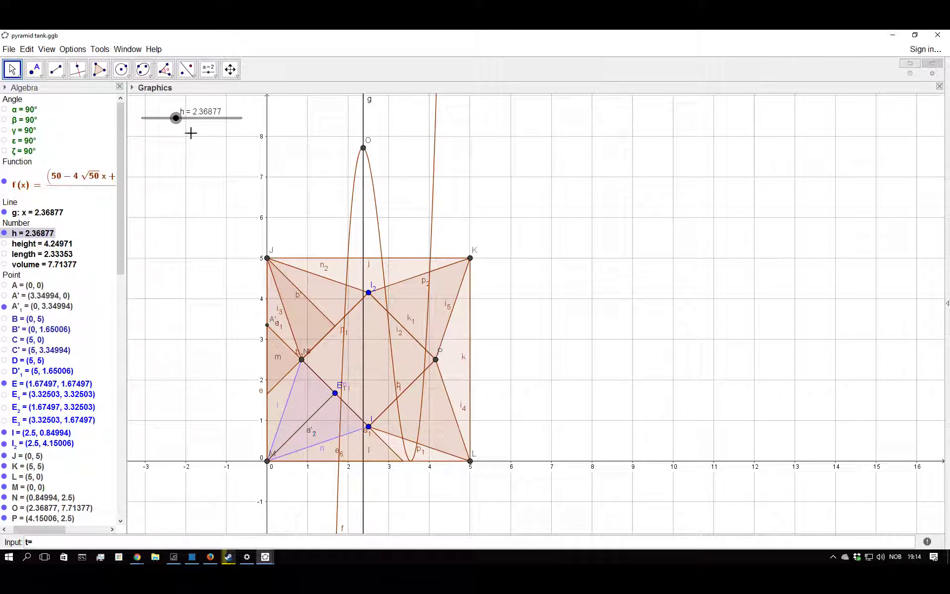
{"action": "left_click_drag", "start_coordinate": [178, 124], "coordinate": [172, 123]}
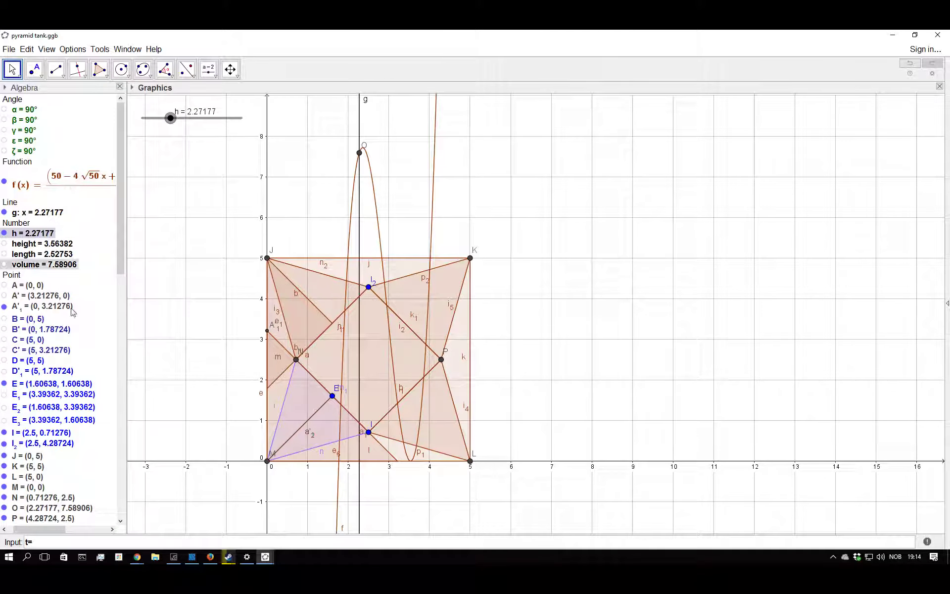
- Plot the derivative of f by entering f'(x)
{"action": "left_click", "coordinate": [101, 530]}
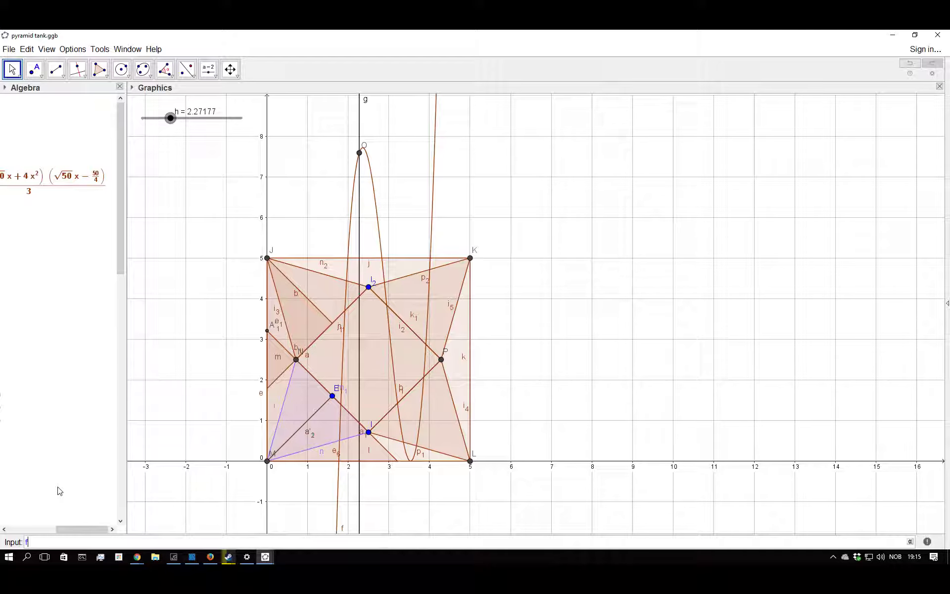
{"action": "type", "text": "f'"}
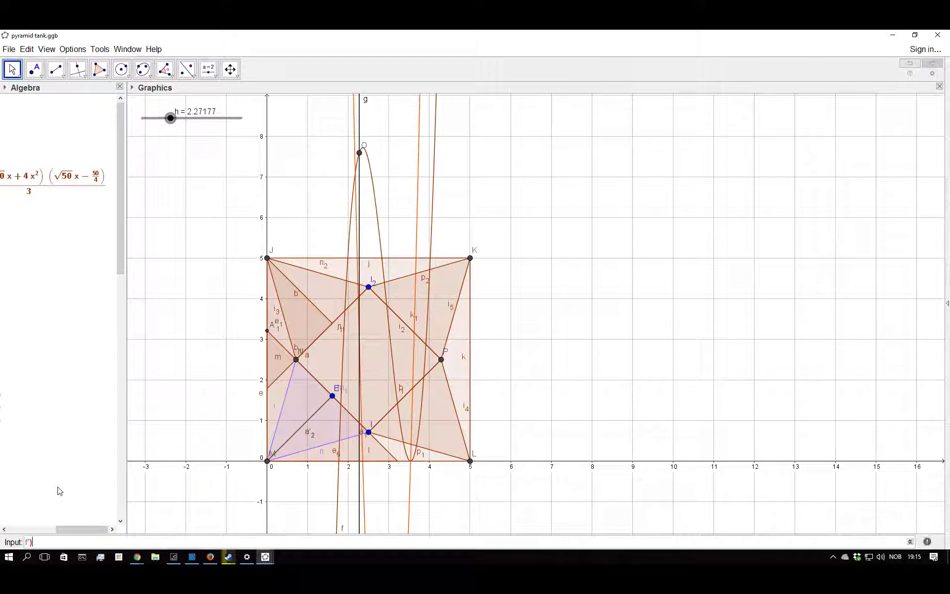
{"action": "type", "text": "(x)"}
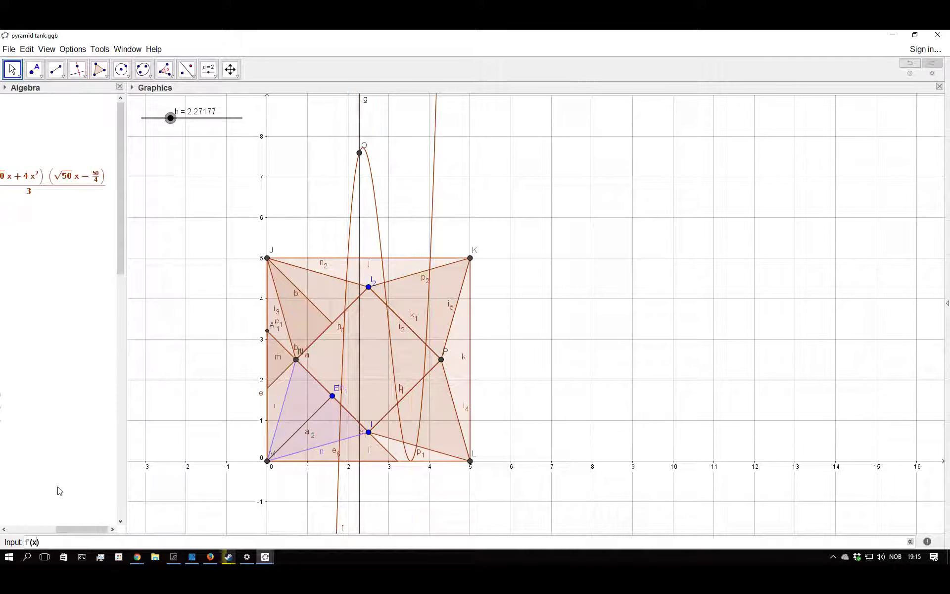
{"action": "key", "text": "Return"}
{"action": "scroll", "coordinate": [208, 415], "scroll_direction": "down", "scroll_amount": 8}
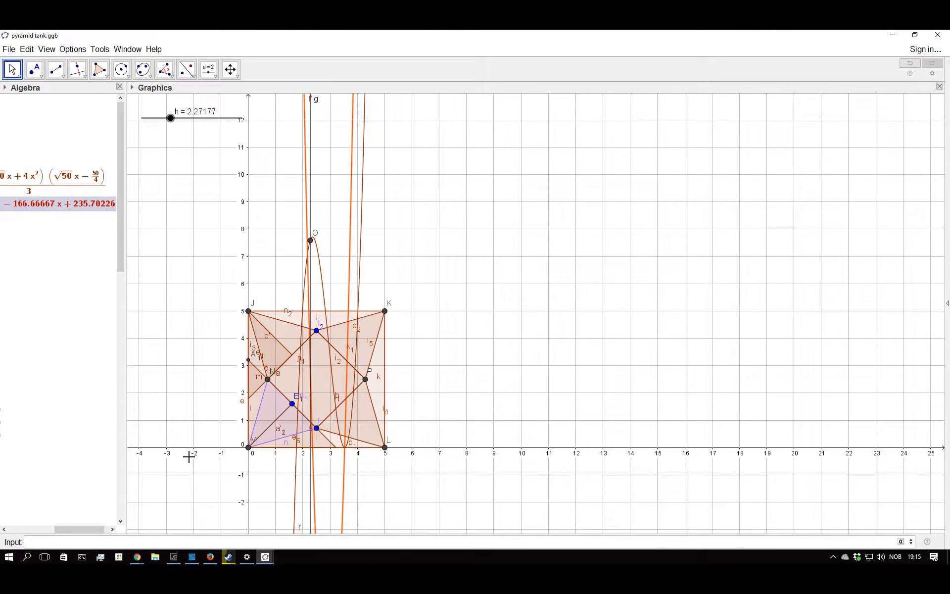
{"action": "scroll", "coordinate": [451, 354], "scroll_direction": "down", "scroll_amount": 3}
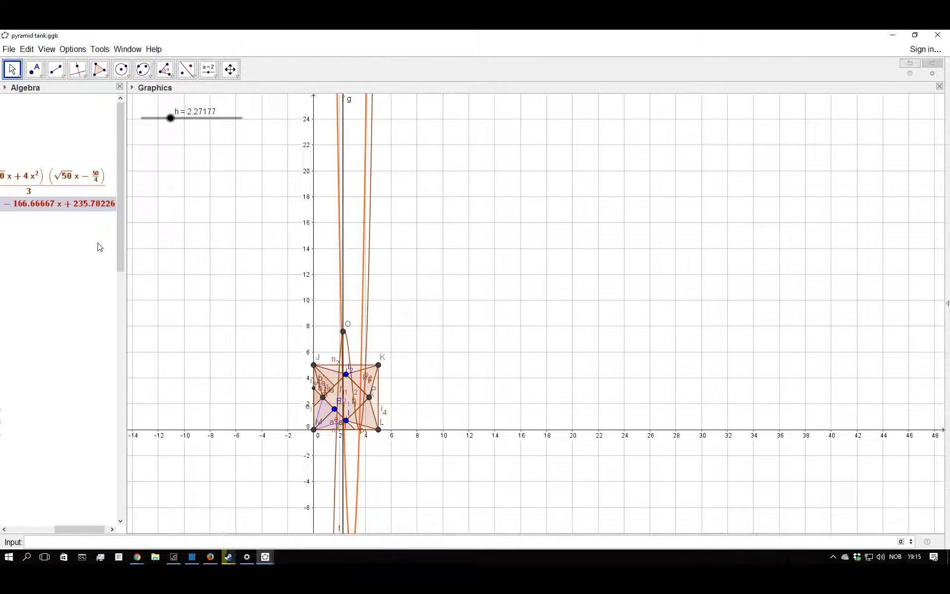
- Examine where the derivative crosses the x-axis with the graph of f hidden, and display f again
{"action": "left_click_drag", "start_coordinate": [84, 529], "coordinate": [30, 529]}
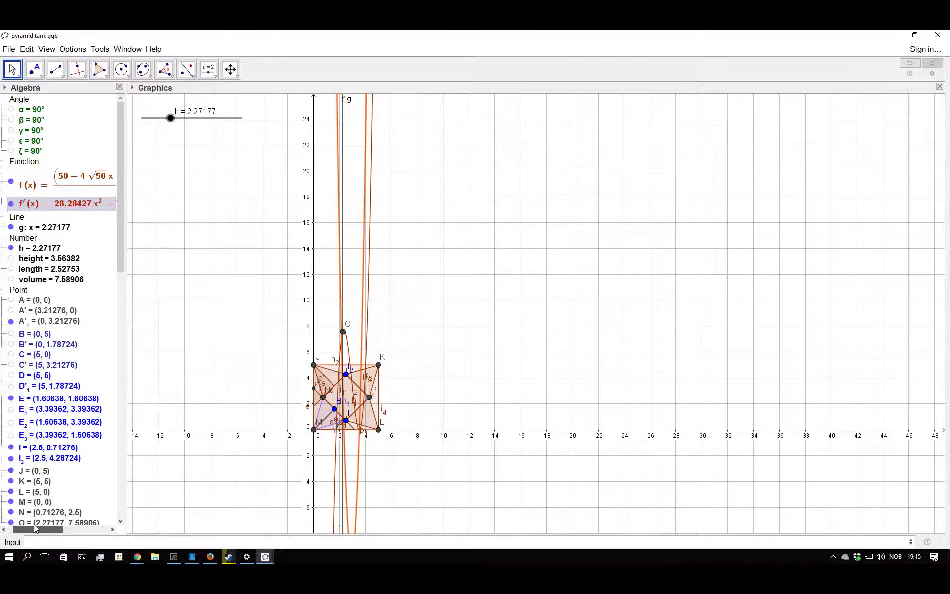
{"action": "left_click", "coordinate": [13, 181]}
{"action": "scroll", "coordinate": [297, 445], "scroll_direction": "up", "scroll_amount": 3}
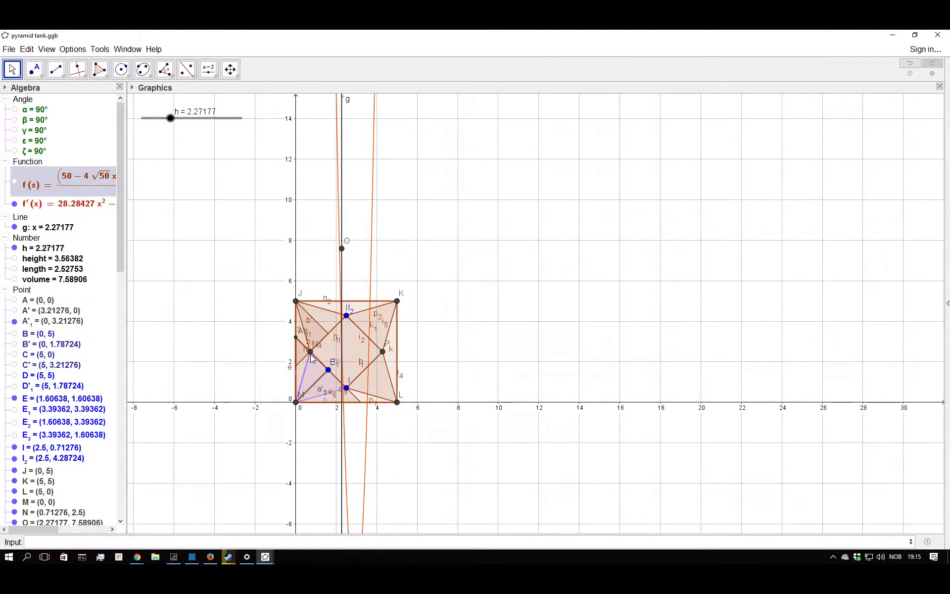
{"action": "scroll", "coordinate": [312, 359], "scroll_direction": "up", "scroll_amount": 5}
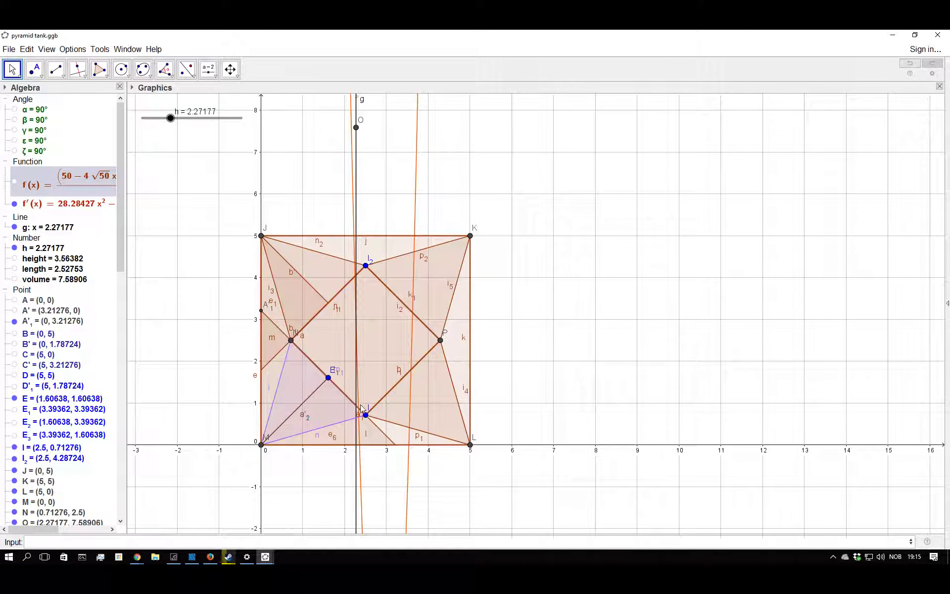
{"action": "scroll", "coordinate": [361, 405], "scroll_direction": "up", "scroll_amount": 5}
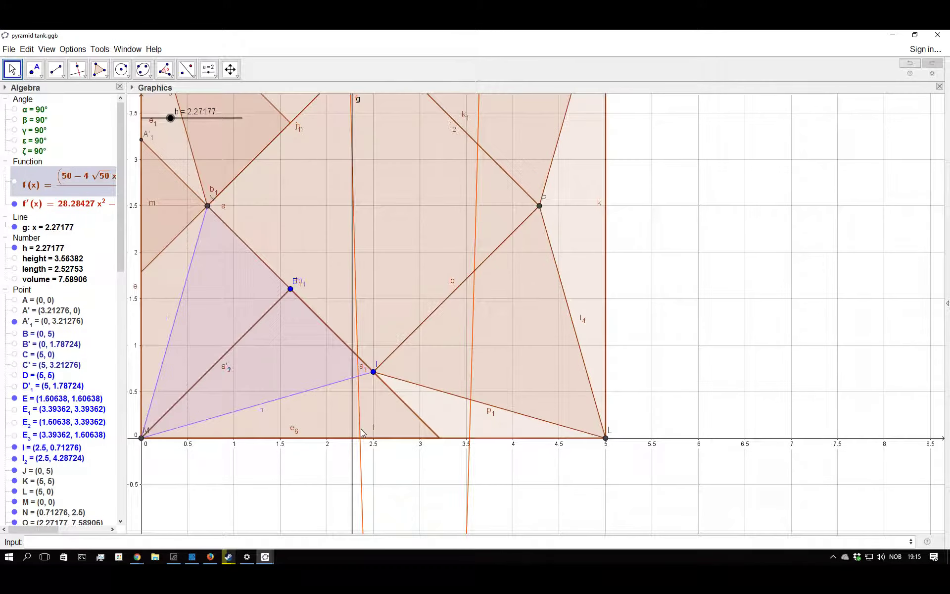
{"action": "scroll", "coordinate": [361, 434], "scroll_direction": "down", "scroll_amount": 5}
{"action": "left_click", "coordinate": [14, 181]}
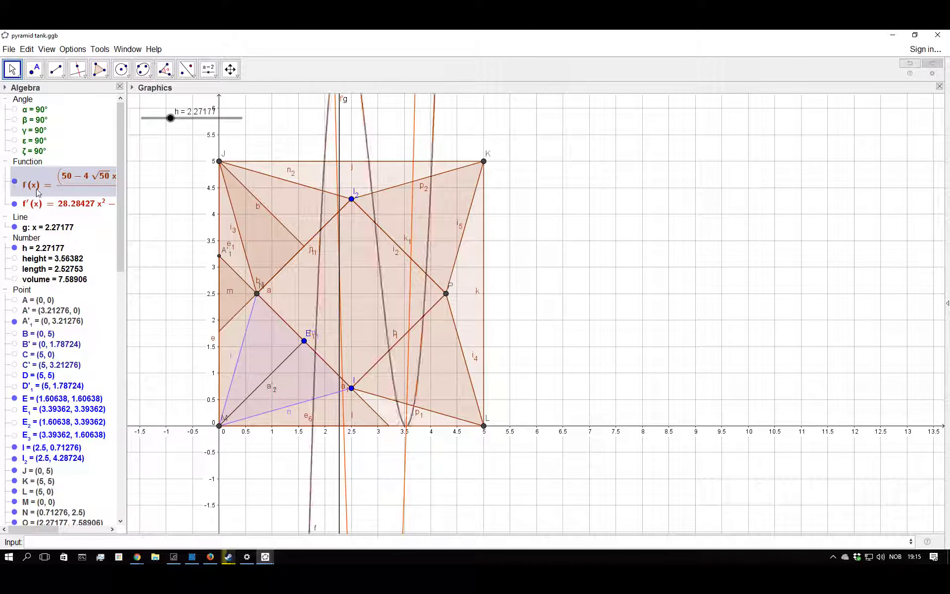
- Examine the peak of f beside point O and line g
{"action": "scroll", "coordinate": [235, 228], "scroll_direction": "up", "scroll_amount": 2}
{"action": "scroll", "coordinate": [351, 460], "scroll_direction": "down", "scroll_amount": 6}
{"action": "scroll", "coordinate": [322, 151], "scroll_direction": "up", "scroll_amount": 4}
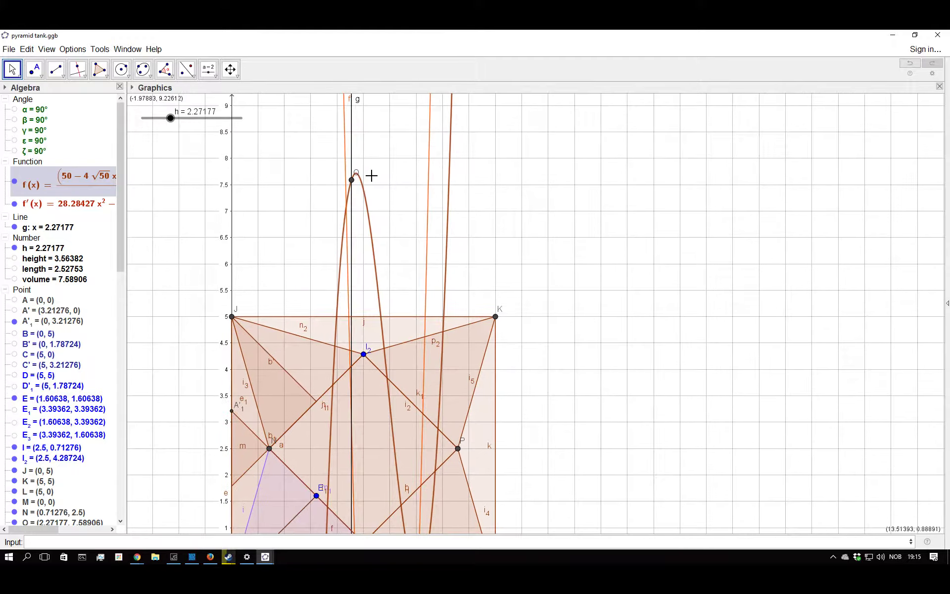
{"action": "scroll", "coordinate": [350, 166], "scroll_direction": "up", "scroll_amount": 6}
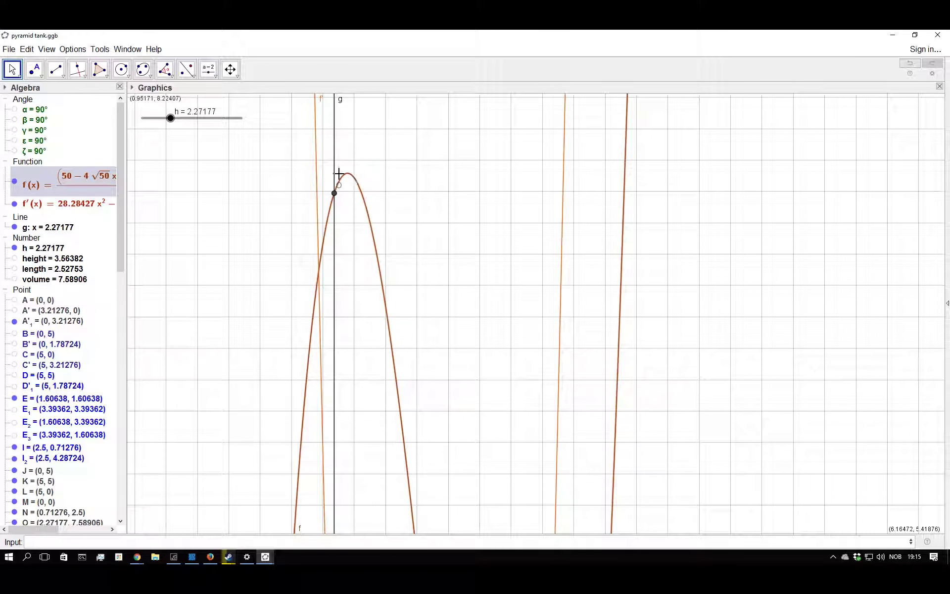
{"action": "scroll", "coordinate": [353, 199], "scroll_direction": "down", "scroll_amount": 8}
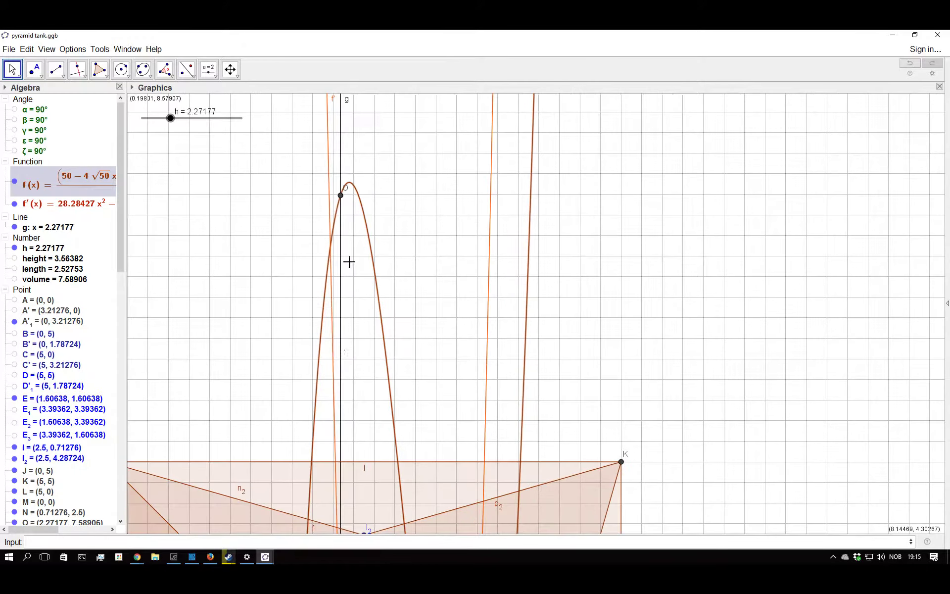
{"action": "scroll", "coordinate": [371, 430], "scroll_direction": "down", "scroll_amount": 3}
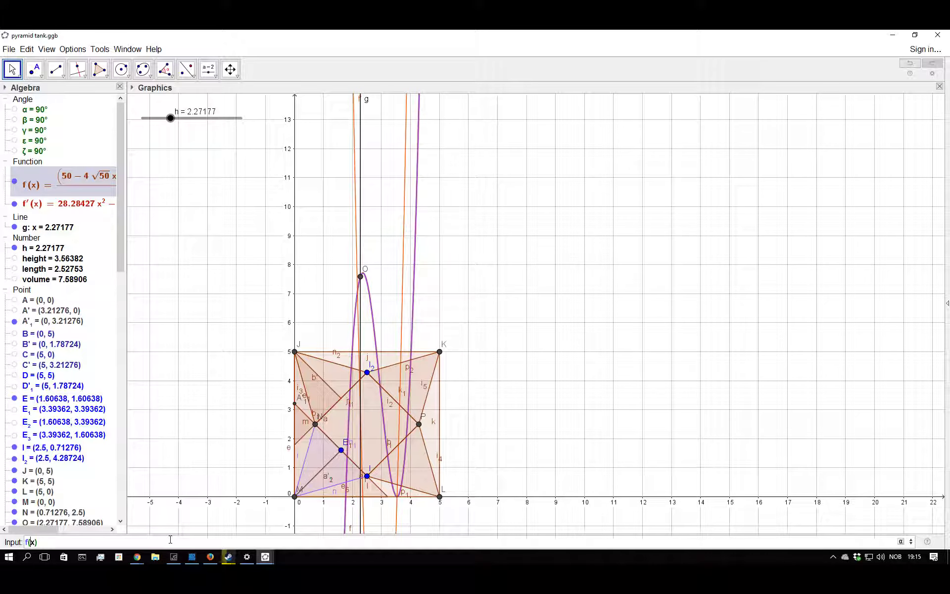
- Enter f'(x) again as the derivative of f, and examine where it crosses the x-axis near line g
{"action": "key", "text": "Right"}
{"action": "key", "text": "Right"}
{"action": "key", "text": "Right"}
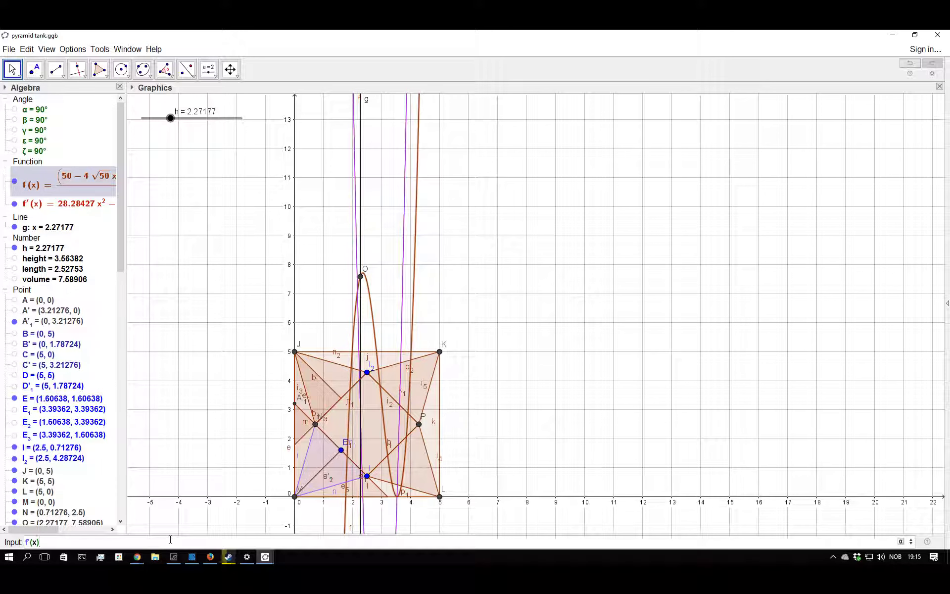
{"action": "key", "text": "Return"}
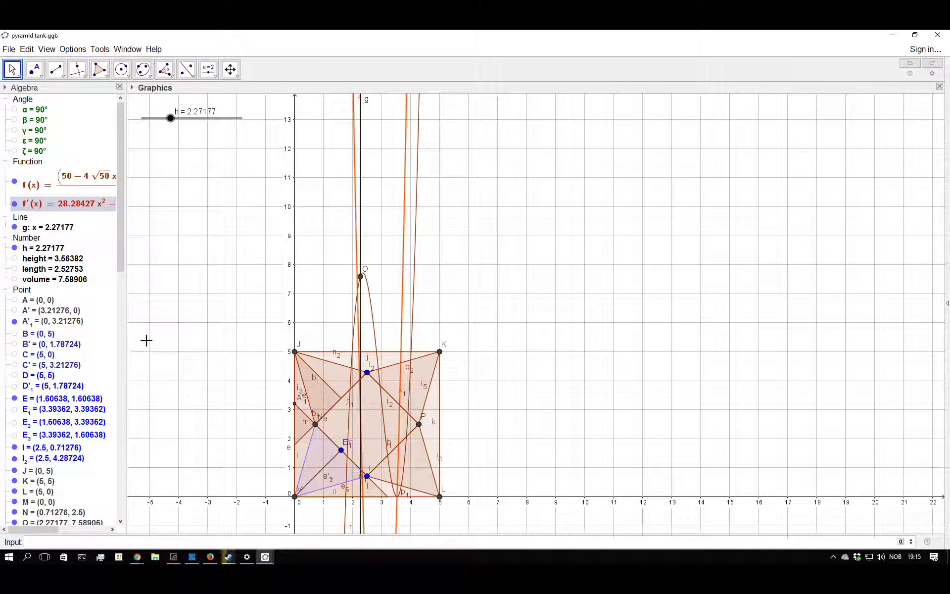
{"action": "scroll", "coordinate": [340, 508], "scroll_direction": "up", "scroll_amount": 7}
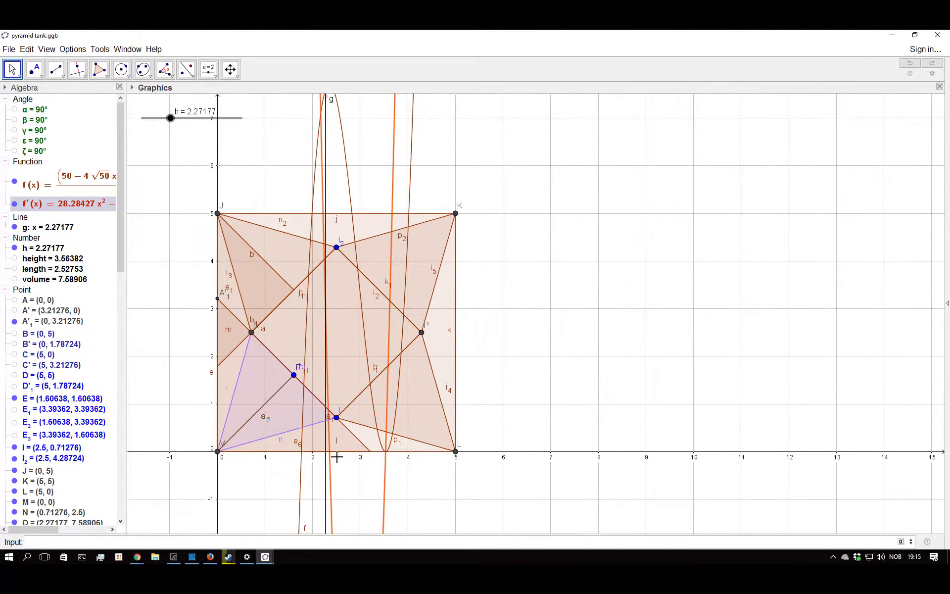
{"action": "scroll", "coordinate": [336, 455], "scroll_direction": "down", "scroll_amount": 4}
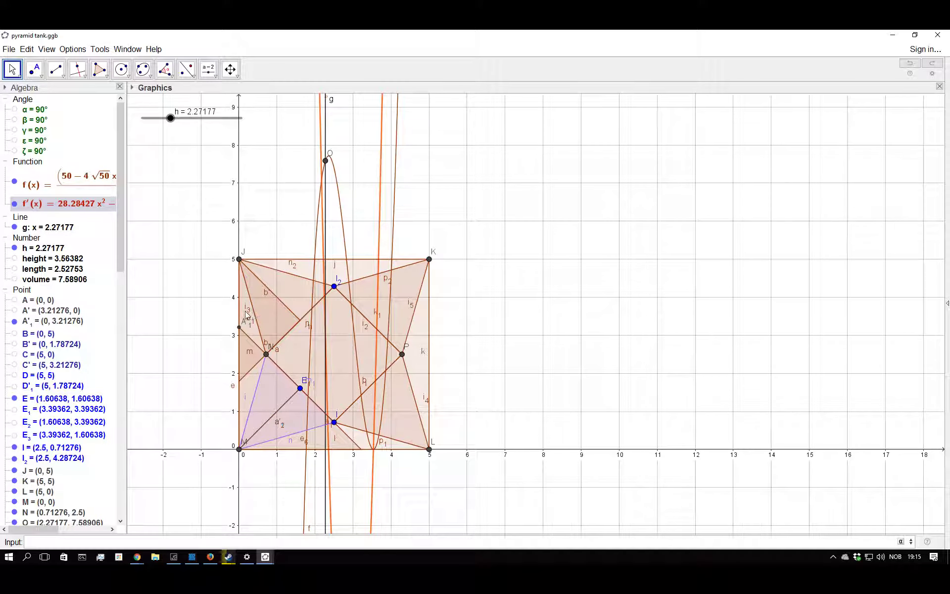
- Raise slider h to 2.35977 and set the rounding to 15 decimal places to read the precise volume
{"action": "left_click_drag", "start_coordinate": [170, 118], "coordinate": [176, 119]}
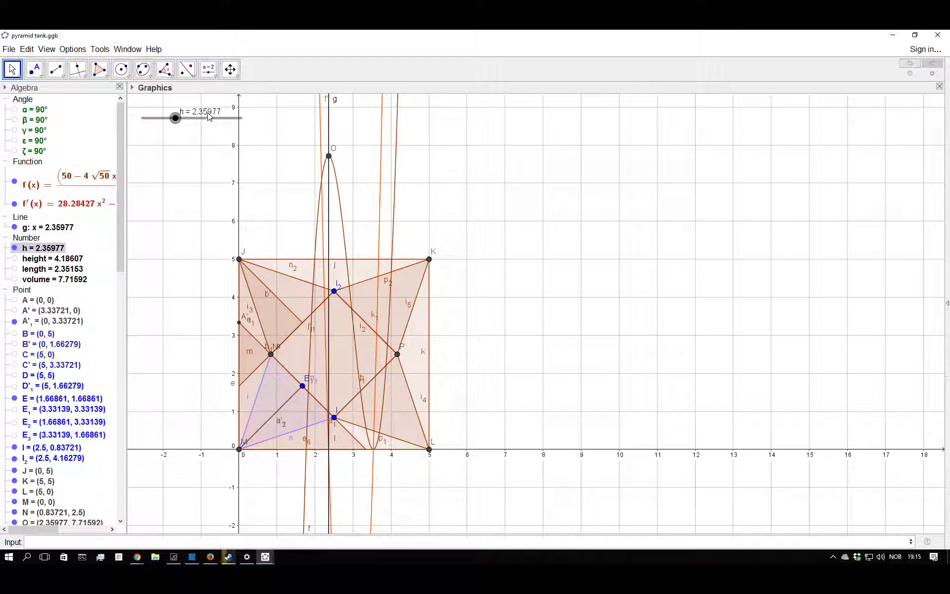
{"action": "left_click", "coordinate": [78, 53]}
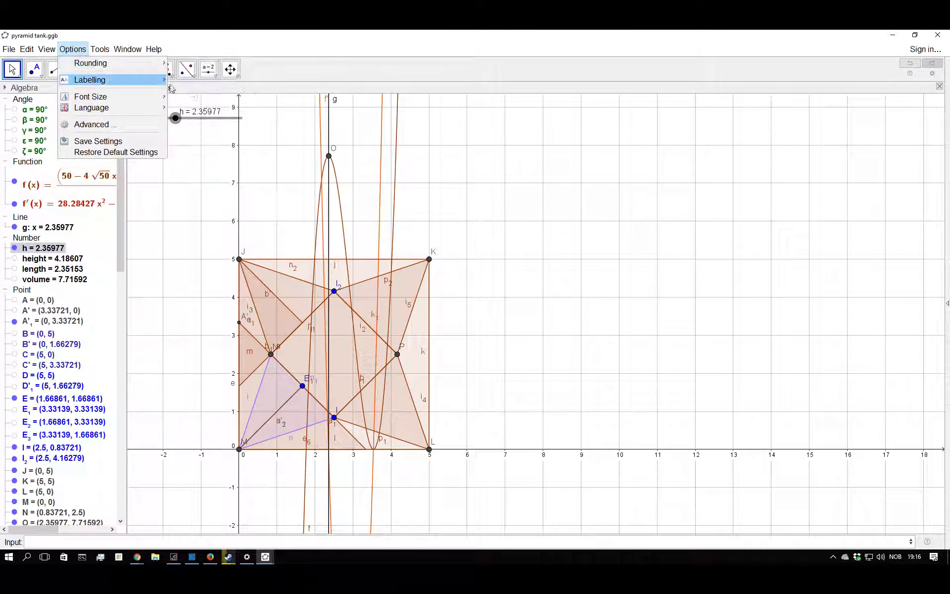
{"action": "mouse_move", "coordinate": [158, 63]}
{"action": "left_click", "coordinate": [213, 127]}
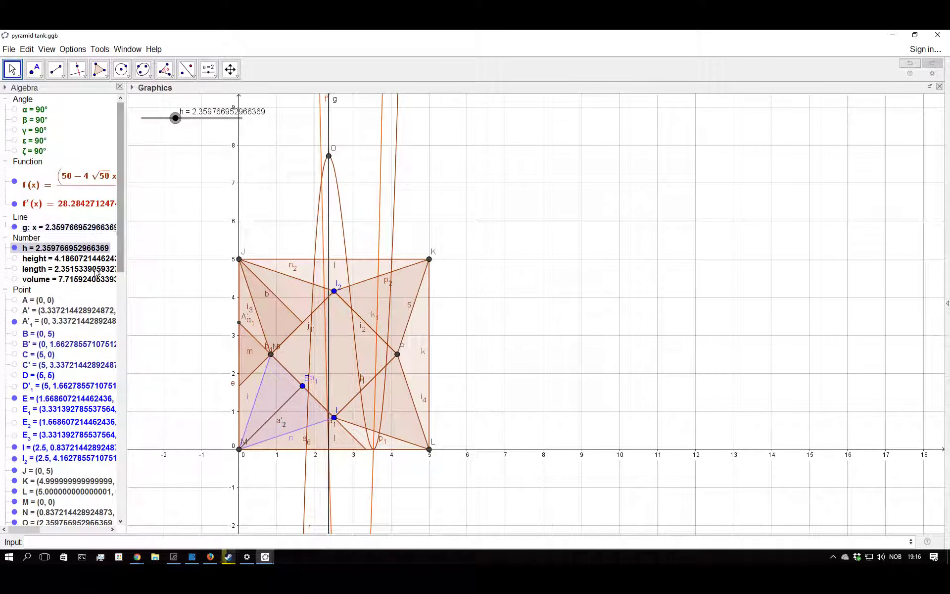
{"action": "left_click_drag", "start_coordinate": [28, 530], "coordinate": [31, 530]}
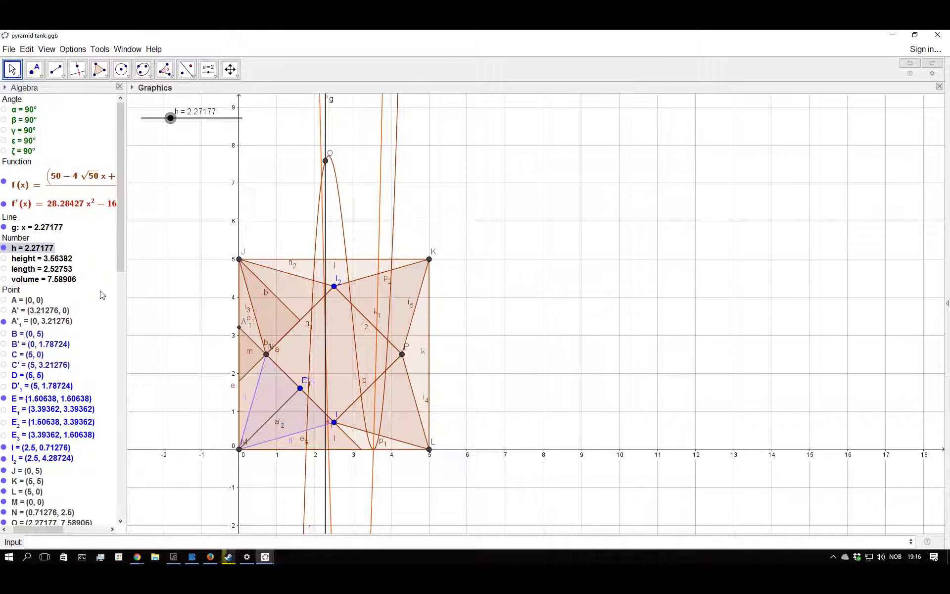
- Set slider h to 2.35977, bringing point O to the peak of f
{"action": "scroll", "coordinate": [223, 213], "scroll_direction": "down", "scroll_amount": 2}
{"action": "left_click_drag", "start_coordinate": [170, 117], "coordinate": [176, 118]}
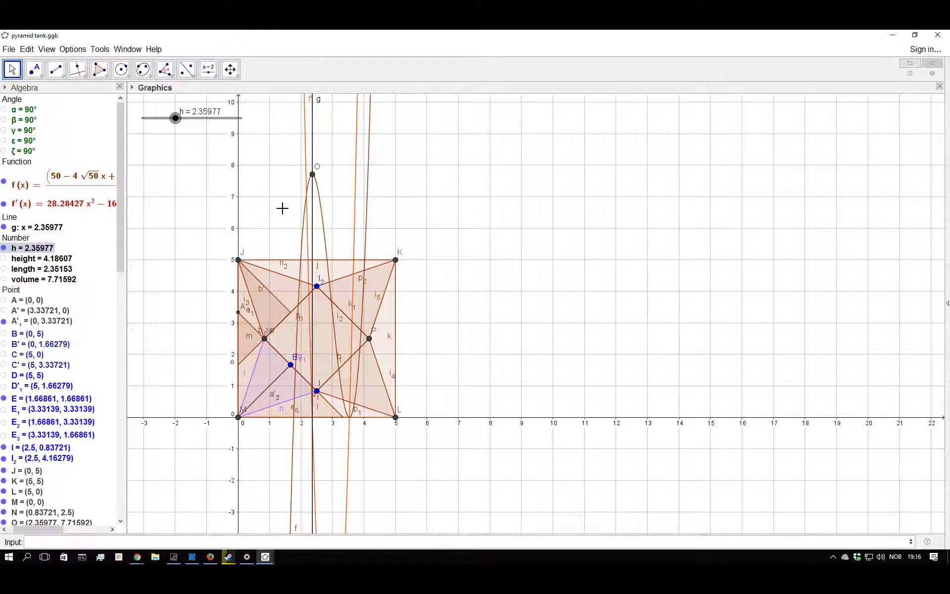
{"action": "scroll", "coordinate": [282, 208], "scroll_direction": "up", "scroll_amount": 3}
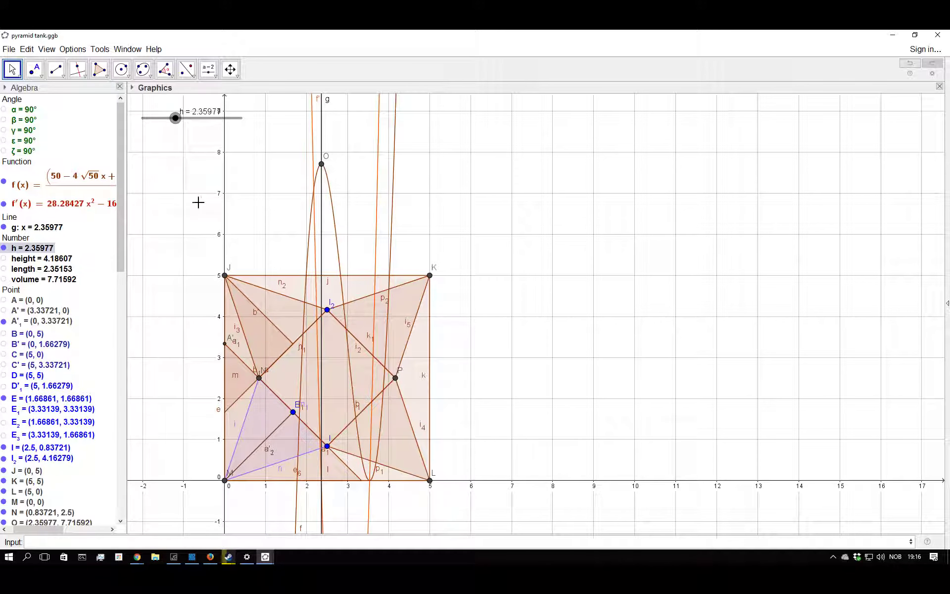
- Hide the derivative, the graph of f, line g and point O, leaving only the pyramid net displayed
{"action": "scroll", "coordinate": [204, 258], "scroll_direction": "down", "scroll_amount": 2}
{"action": "left_click", "coordinate": [4, 204]}
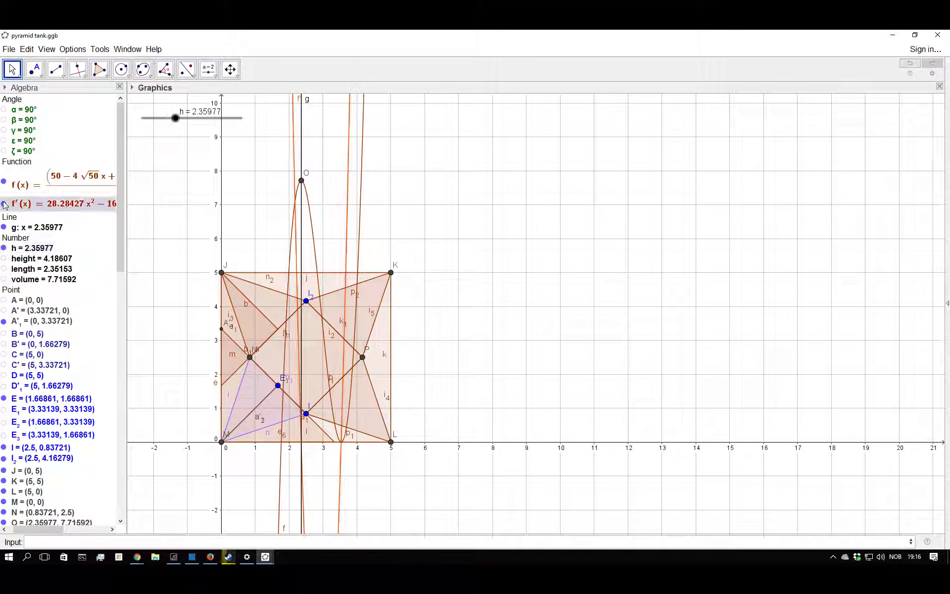
{"action": "left_click", "coordinate": [4, 181]}
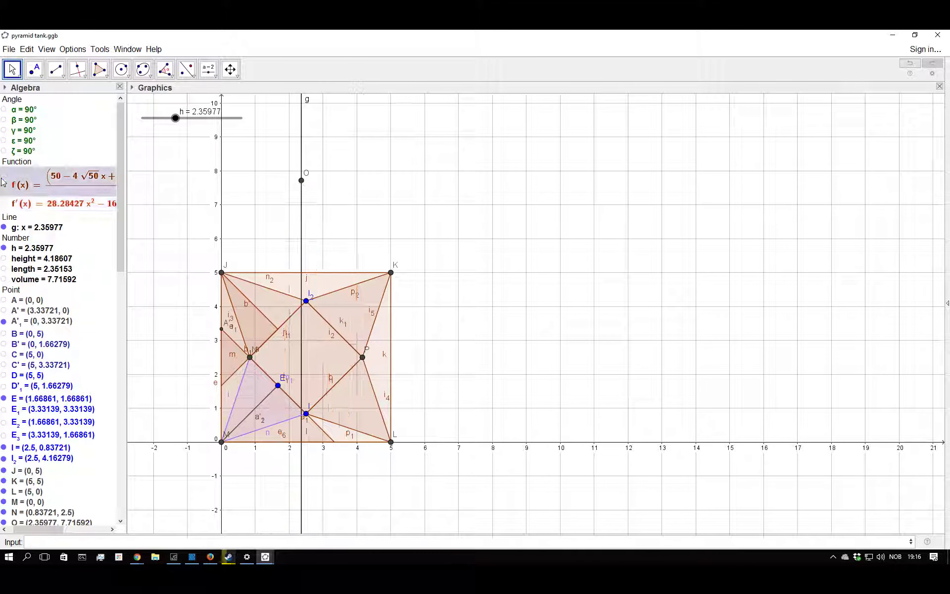
{"action": "left_click", "coordinate": [3, 227]}
{"action": "scroll", "coordinate": [18, 377], "scroll_direction": "down", "scroll_amount": 10}
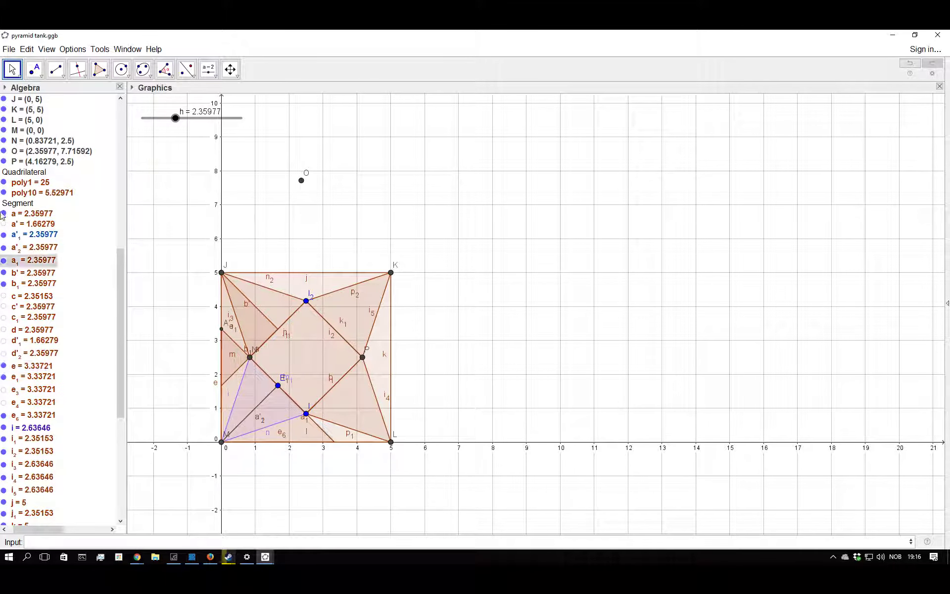
{"action": "left_click", "coordinate": [3, 151]}
{"action": "scroll", "coordinate": [171, 454], "scroll_direction": "up", "scroll_amount": 4}
{"action": "scroll", "coordinate": [171, 453], "scroll_direction": "up", "scroll_amount": 2}
{"action": "scroll", "coordinate": [233, 406], "scroll_direction": "down", "scroll_amount": 3}
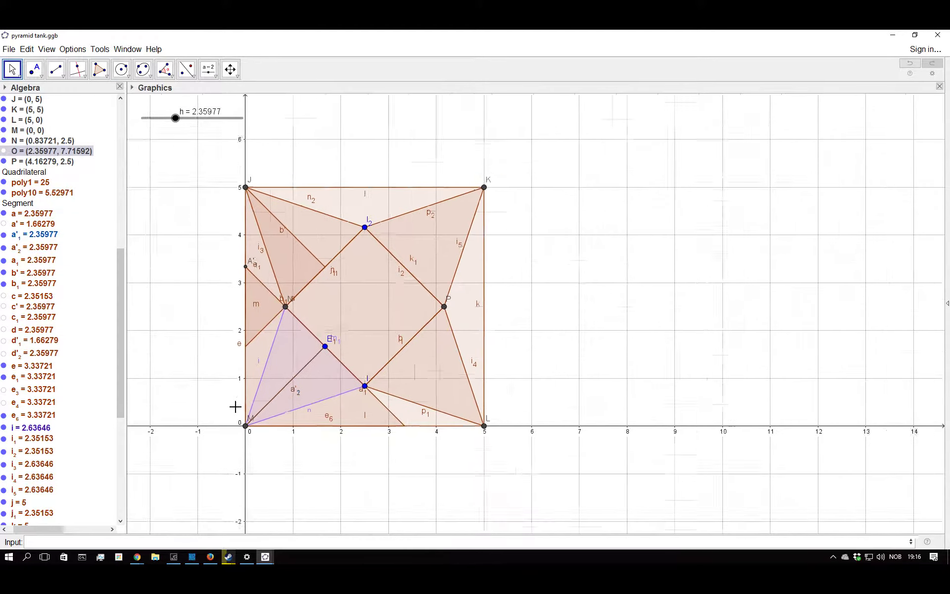
{"action": "scroll", "coordinate": [385, 342], "scroll_direction": "up", "scroll_amount": 3}
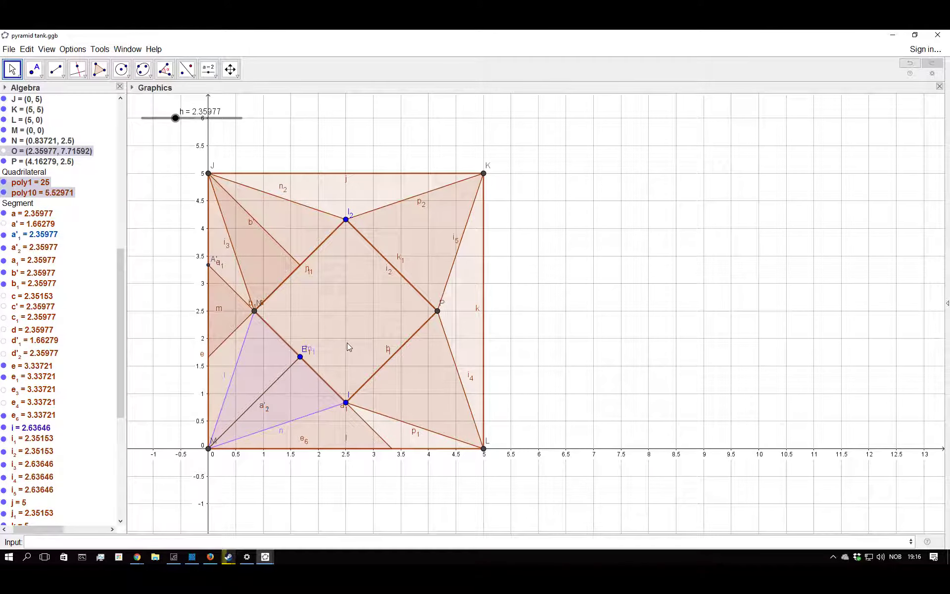
{"action": "scroll", "coordinate": [346, 343], "scroll_direction": "down", "scroll_amount": 2}
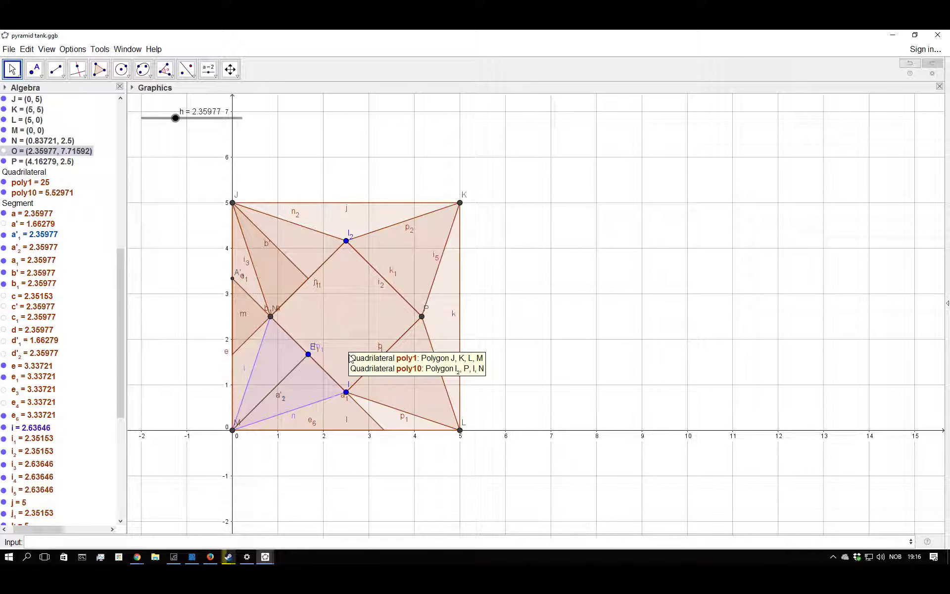
- Lower slider h to 2.07727, reshaping the pyramid net, and leave point M's definition as it is
{"action": "scroll", "coordinate": [60, 257], "scroll_direction": "up", "scroll_amount": 10}
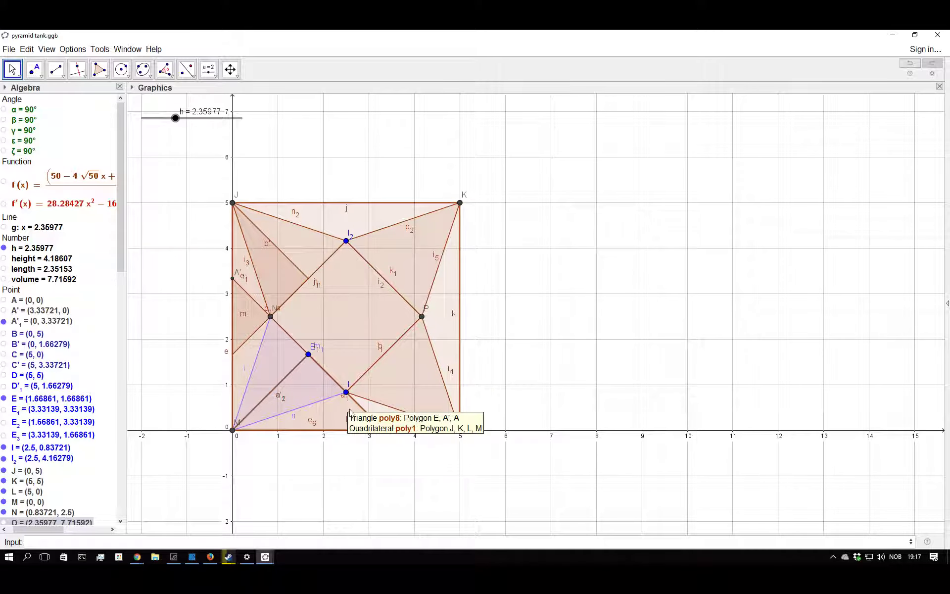
{"action": "scroll", "coordinate": [228, 329], "scroll_direction": "up", "scroll_amount": 4}
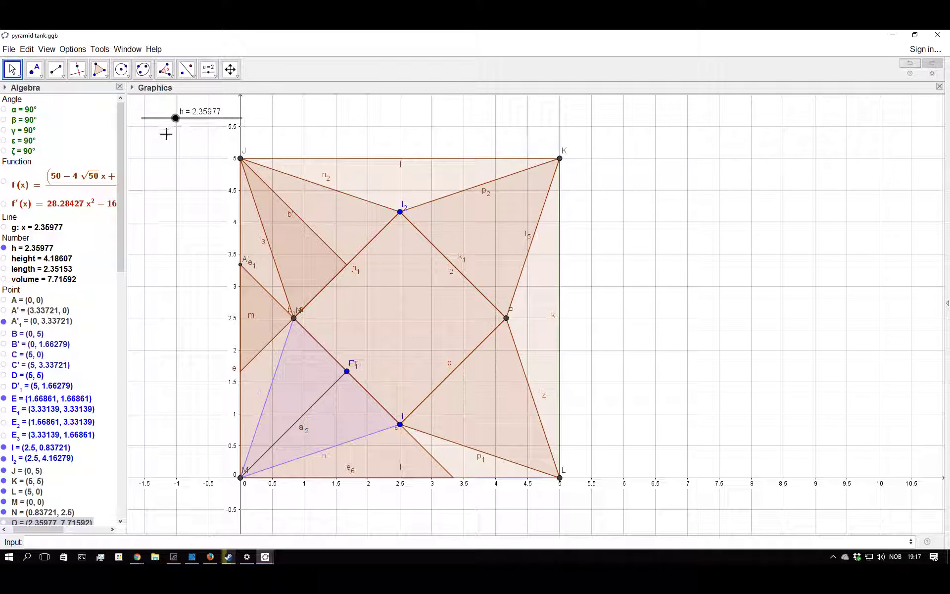
{"action": "mouse_move", "coordinate": [176, 118]}
{"action": "left_mouse_down"}
{"action": "mouse_move", "coordinate": [194, 118]}
{"action": "mouse_move", "coordinate": [160, 118]}
{"action": "left_mouse_up"}
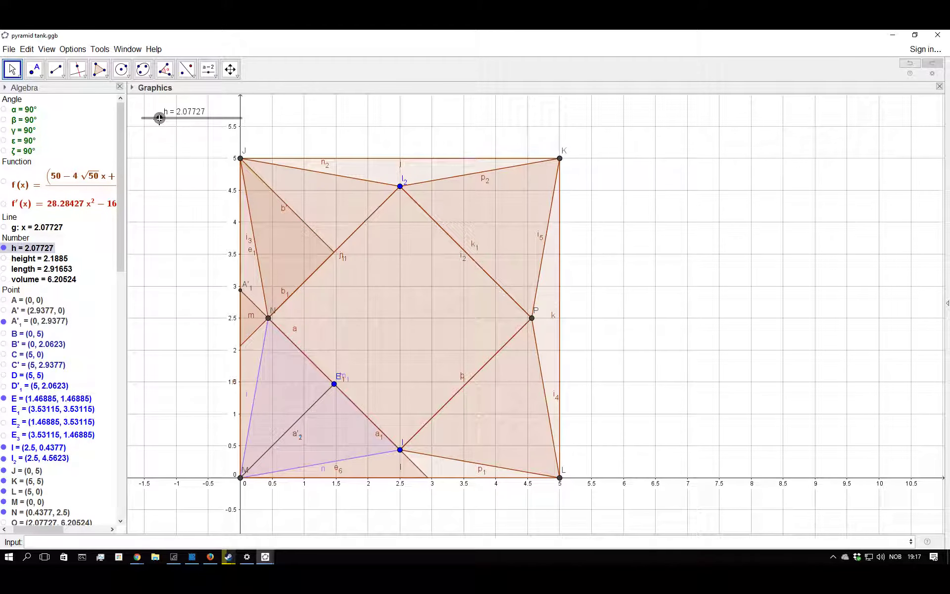
{"action": "double_click", "coordinate": [241, 478]}
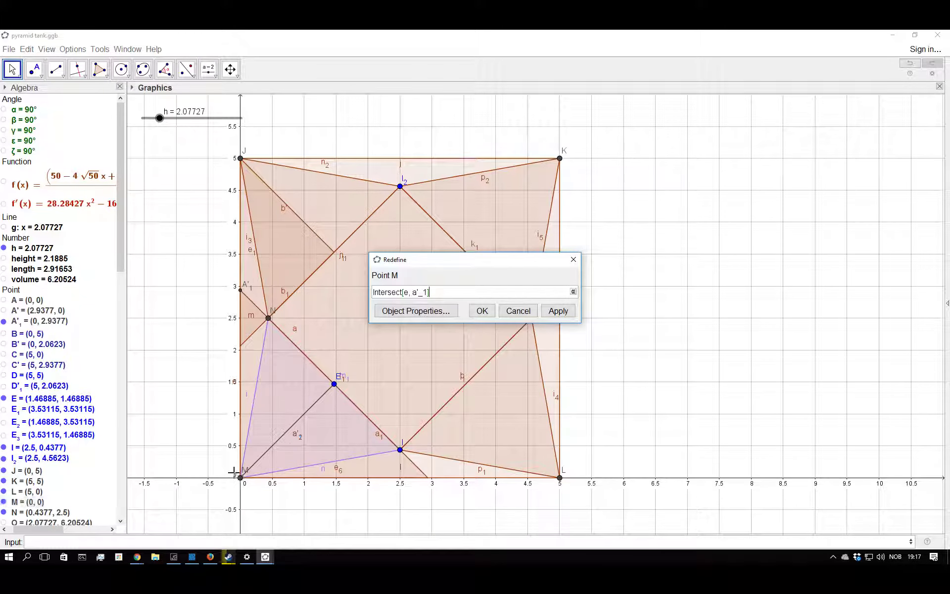
{"action": "left_click", "coordinate": [519, 310]}
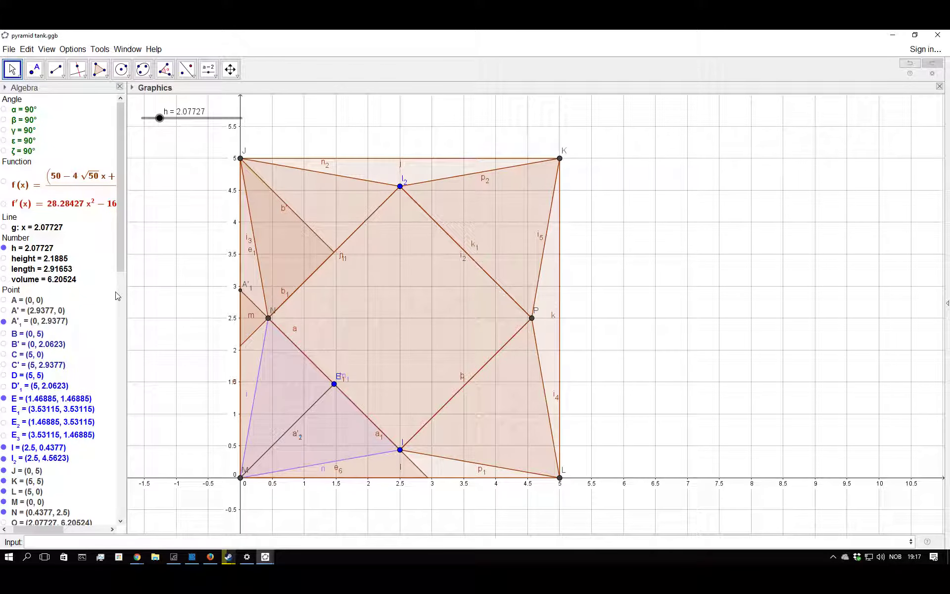
- Examine the listed points of the pyramid net and their positions in the drawing, including corner L and point E
{"action": "scroll", "coordinate": [72, 339], "scroll_direction": "down", "scroll_amount": 5}
{"action": "scroll", "coordinate": [71, 387], "scroll_direction": "up", "scroll_amount": 5}
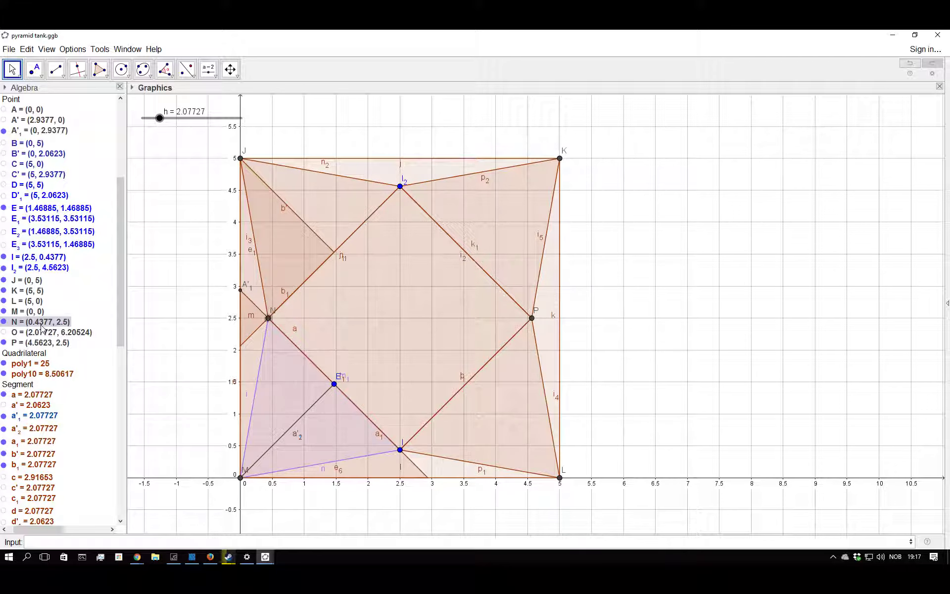
{"action": "scroll", "coordinate": [346, 420], "scroll_direction": "down", "scroll_amount": 3}
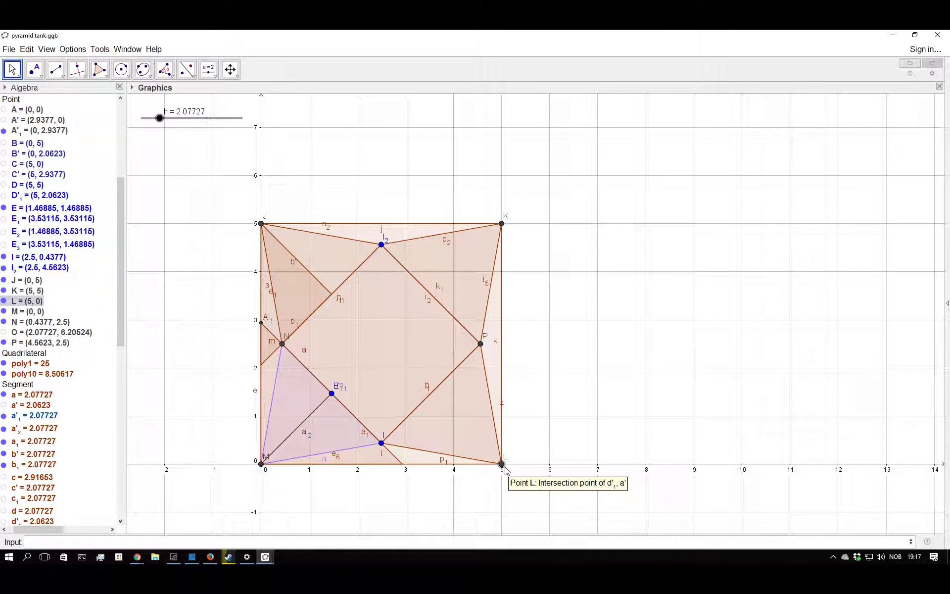
{"action": "scroll", "coordinate": [334, 212], "scroll_direction": "down", "scroll_amount": 2}
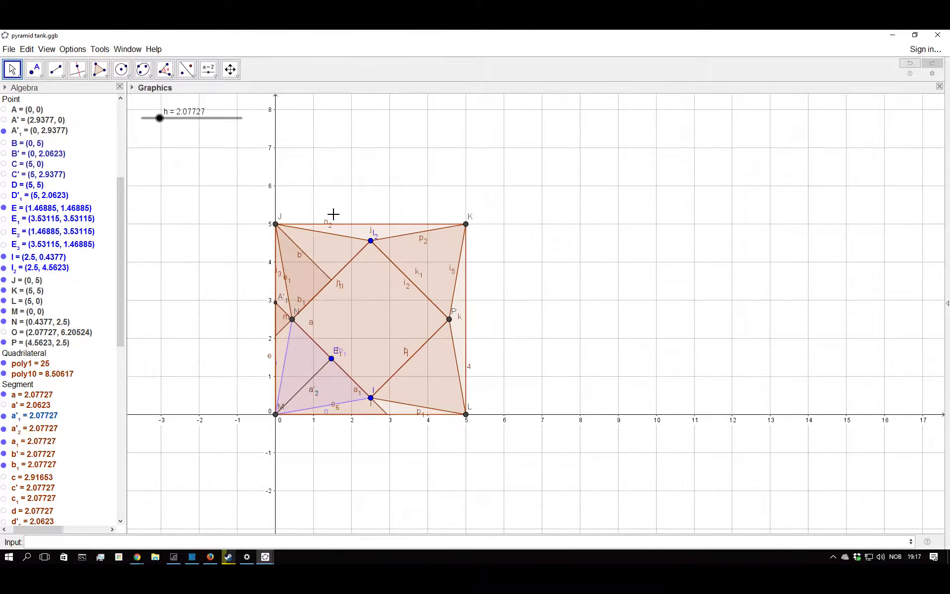
{"action": "scroll", "coordinate": [381, 210], "scroll_direction": "up", "scroll_amount": 2}
{"action": "scroll", "coordinate": [411, 391], "scroll_direction": "down", "scroll_amount": 2}
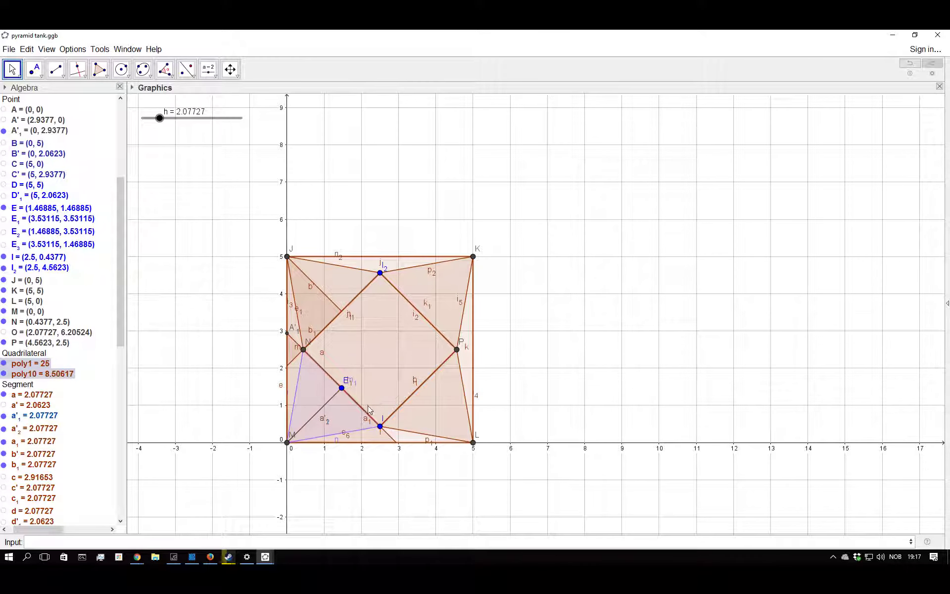
{"action": "scroll", "coordinate": [368, 416], "scroll_direction": "up", "scroll_amount": 3}
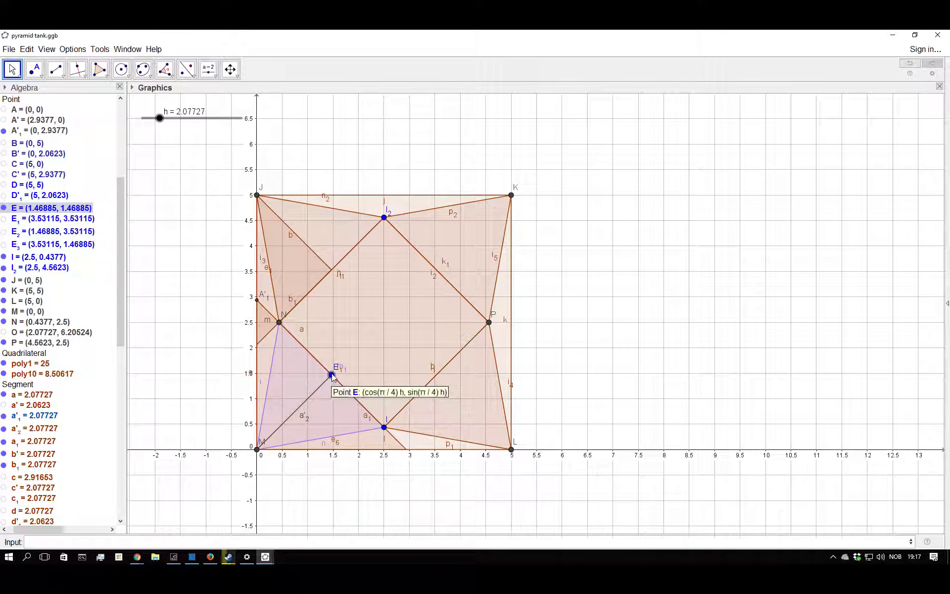
{"action": "scroll", "coordinate": [322, 375], "scroll_direction": "down", "scroll_amount": 1}
{"action": "scroll", "coordinate": [310, 393], "scroll_direction": "up", "scroll_amount": 2}
{"action": "scroll", "coordinate": [154, 355], "scroll_direction": "up", "scroll_amount": 1}
{"action": "scroll", "coordinate": [85, 319], "scroll_direction": "up", "scroll_amount": 6}
{"action": "scroll", "coordinate": [86, 320], "scroll_direction": "down", "scroll_amount": 3}
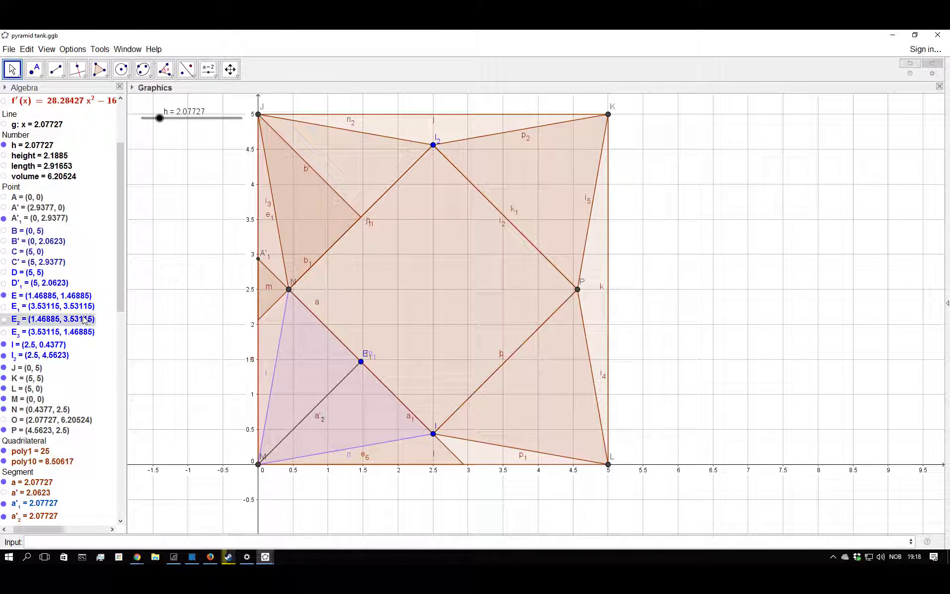
- Open point E's definition beside the net to inspect its cosine and sine expressions, and cancel without applying anything
{"action": "left_click", "coordinate": [74, 307]}
{"action": "left_click", "coordinate": [75, 296]}
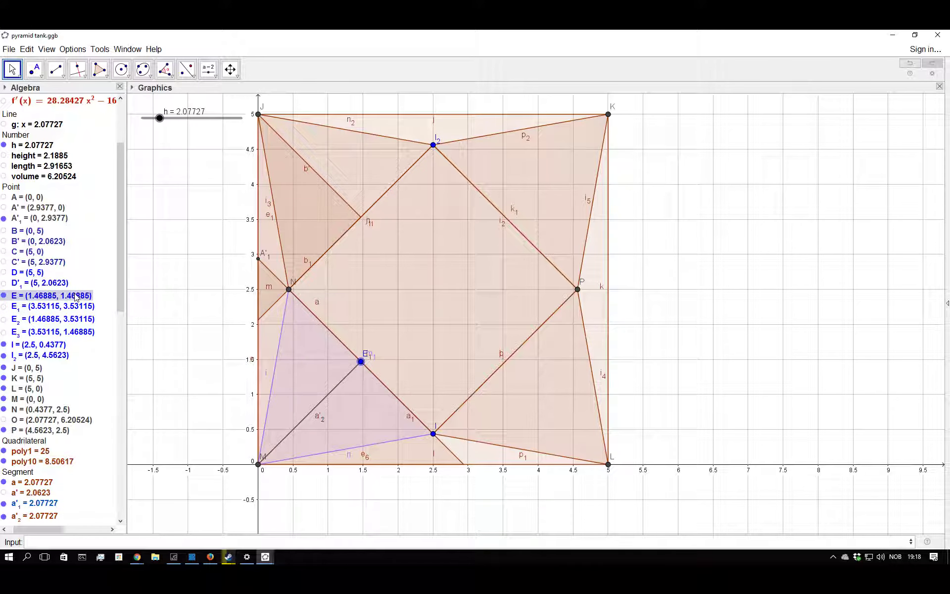
{"action": "double_click", "coordinate": [75, 296]}
{"action": "left_click_drag", "start_coordinate": [433, 263], "coordinate": [460, 269]}
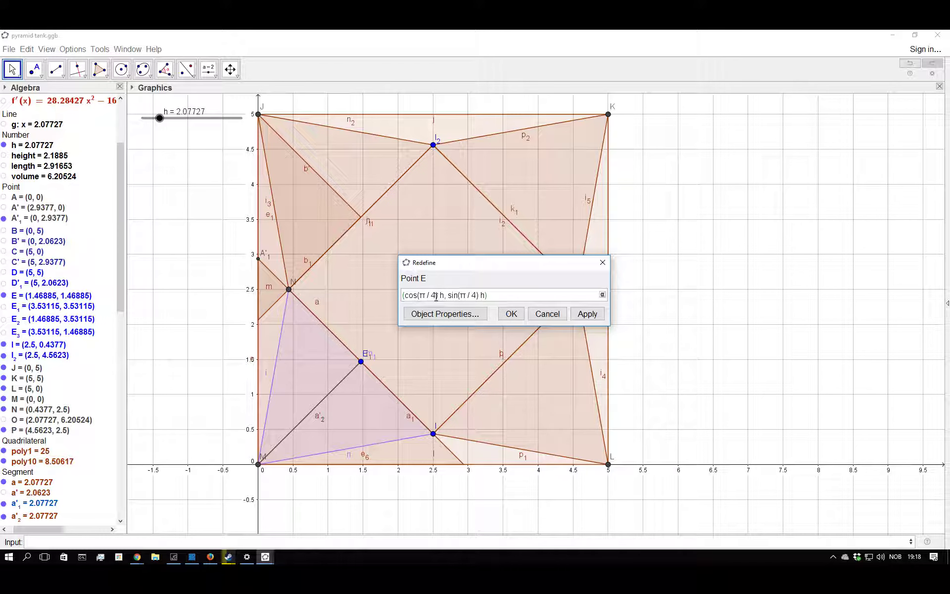
{"action": "left_click_drag", "start_coordinate": [473, 272], "coordinate": [691, 285]}
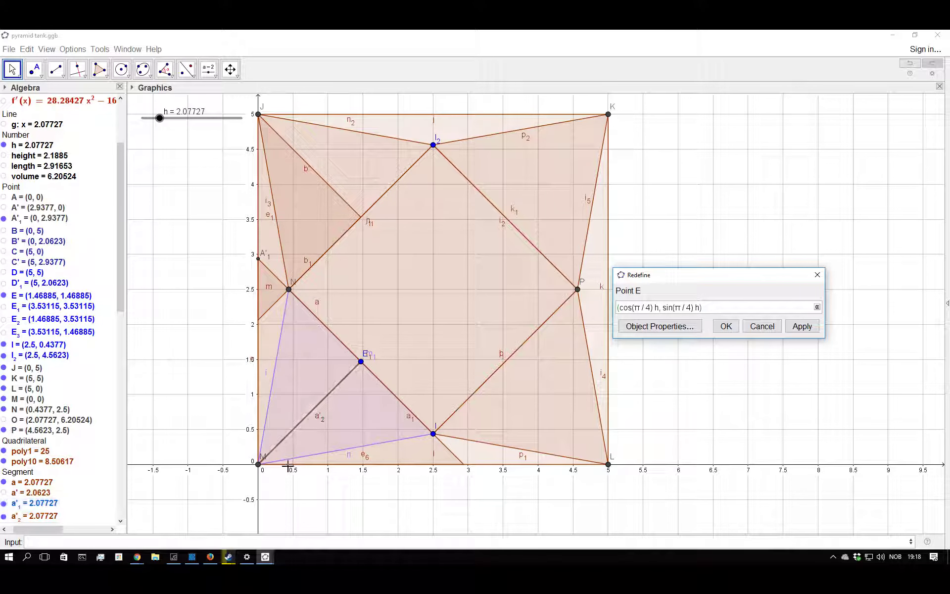
{"action": "scroll", "coordinate": [4, 126], "scroll_direction": "up", "scroll_amount": 3}
{"action": "left_click", "coordinate": [4, 110]}
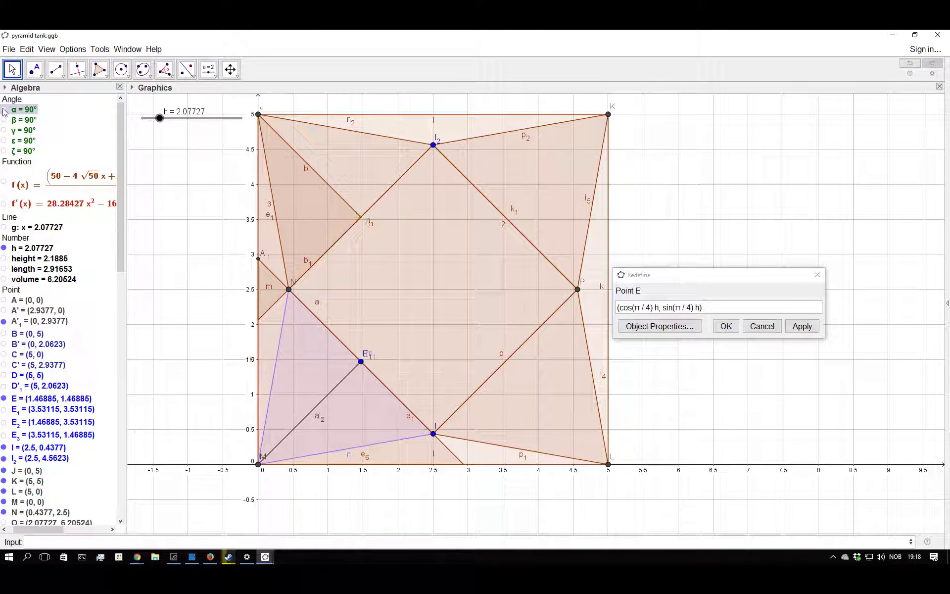
{"action": "scroll", "coordinate": [14, 157], "scroll_direction": "down", "scroll_amount": 2}
{"action": "scroll", "coordinate": [13, 157], "scroll_direction": "up", "scroll_amount": 2}
{"action": "left_click", "coordinate": [762, 326]}
- Measure the angle at the origin between the x-axis and the segment to point E with the Angle tool
{"action": "left_click", "coordinate": [168, 71]}
{"action": "left_click", "coordinate": [172, 77]}
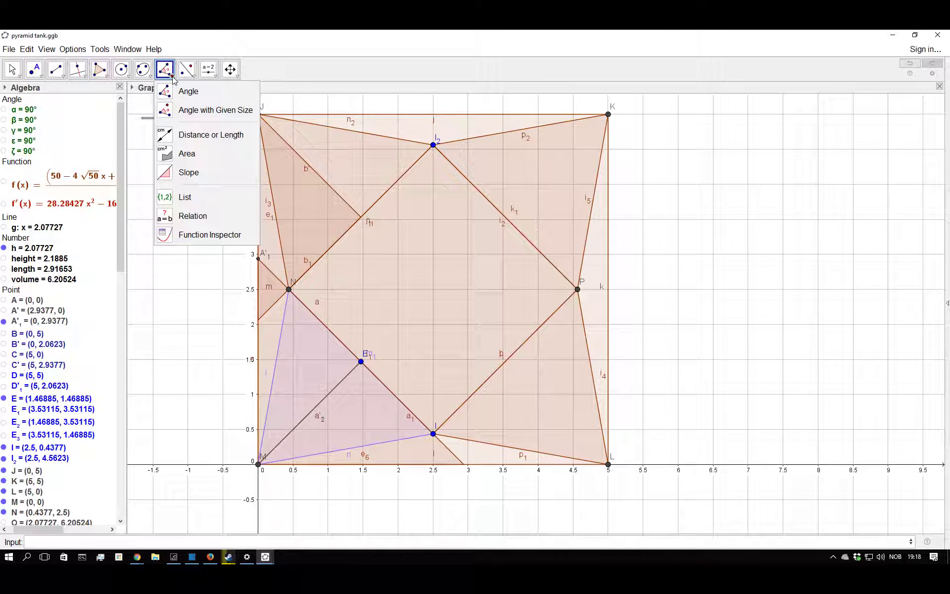
{"action": "left_click", "coordinate": [174, 90]}
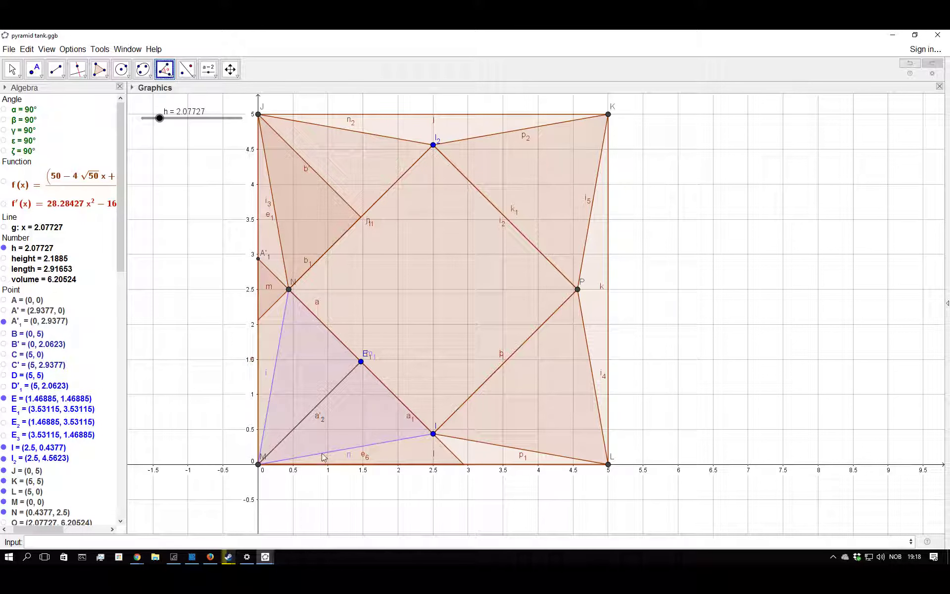
{"action": "left_click", "coordinate": [303, 419]}
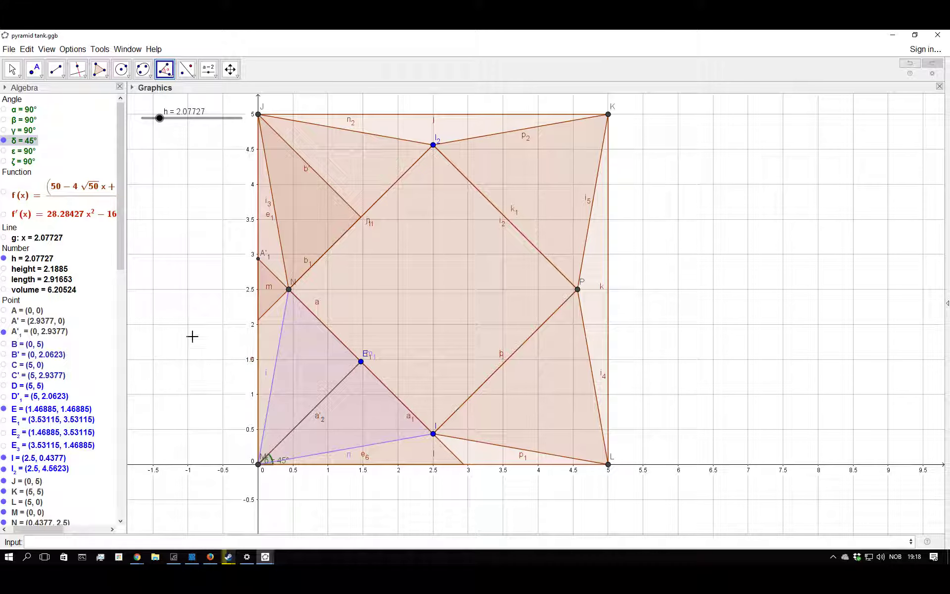
- Look through angle δ's properties for its definition, label, angle range, style and advanced options, and close them
{"action": "double_click", "coordinate": [273, 459]}
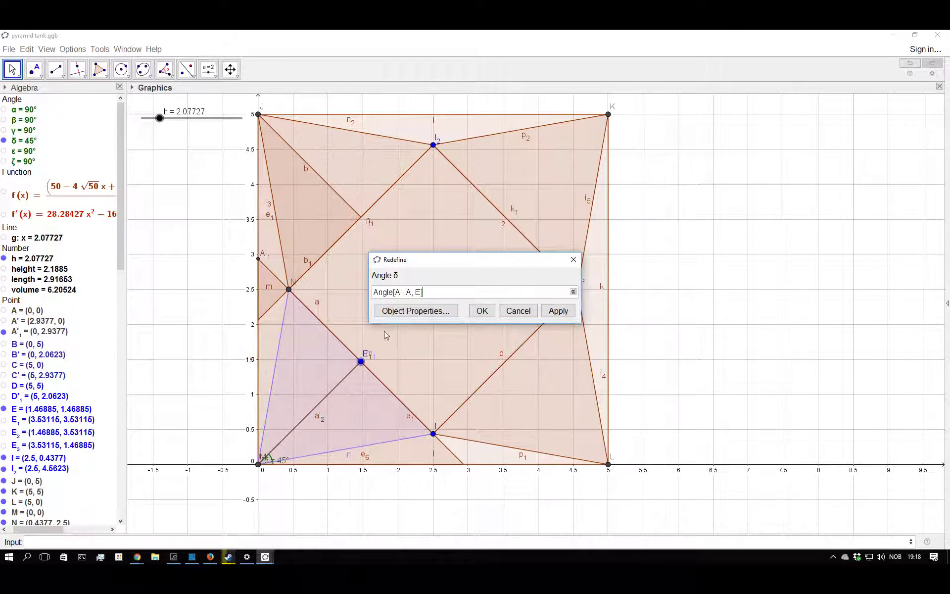
{"action": "left_click", "coordinate": [418, 310]}
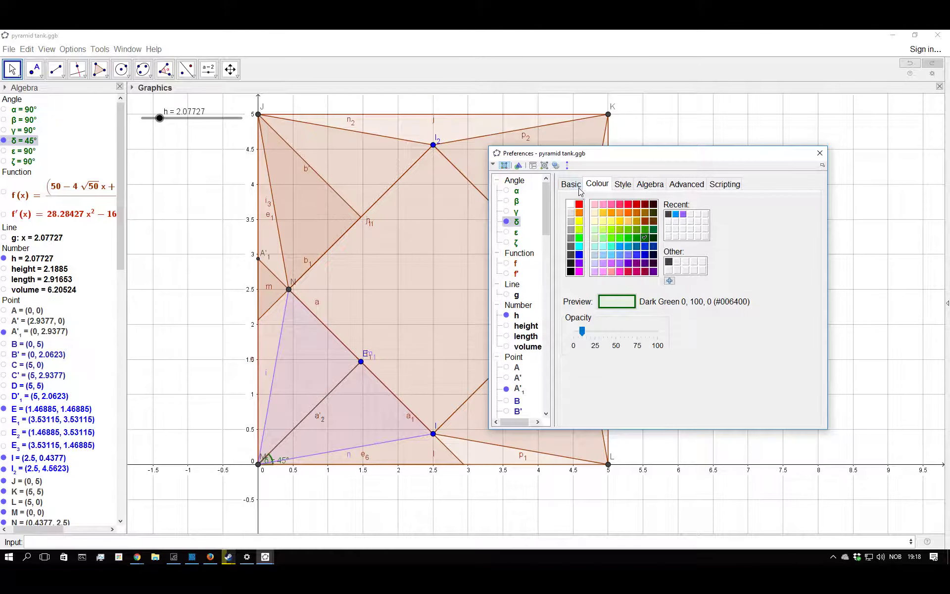
{"action": "left_click", "coordinate": [572, 184]}
{"action": "left_click", "coordinate": [649, 324]}
{"action": "left_click", "coordinate": [649, 333]}
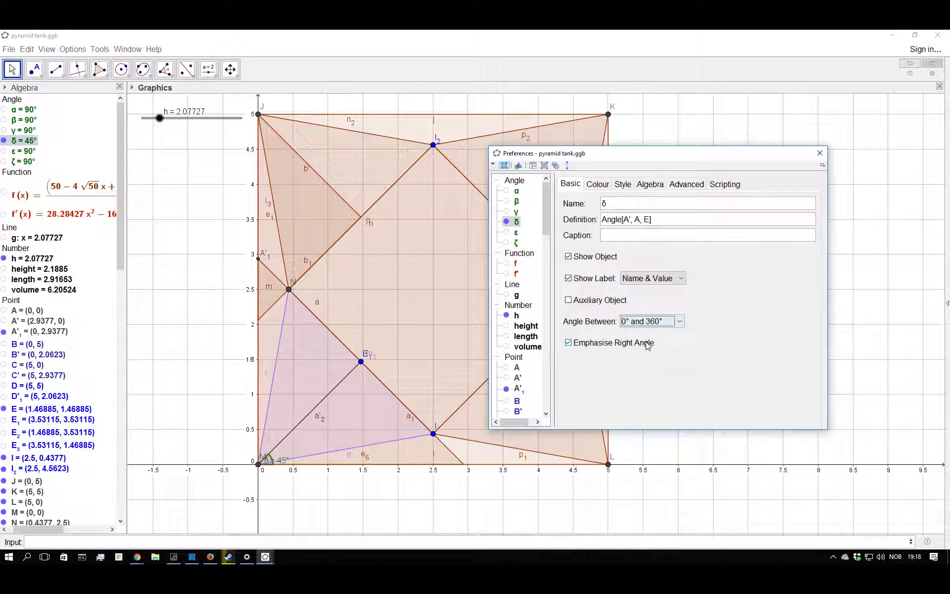
{"action": "left_click", "coordinate": [651, 283]}
{"action": "left_click", "coordinate": [652, 278]}
{"action": "left_click", "coordinate": [623, 185]}
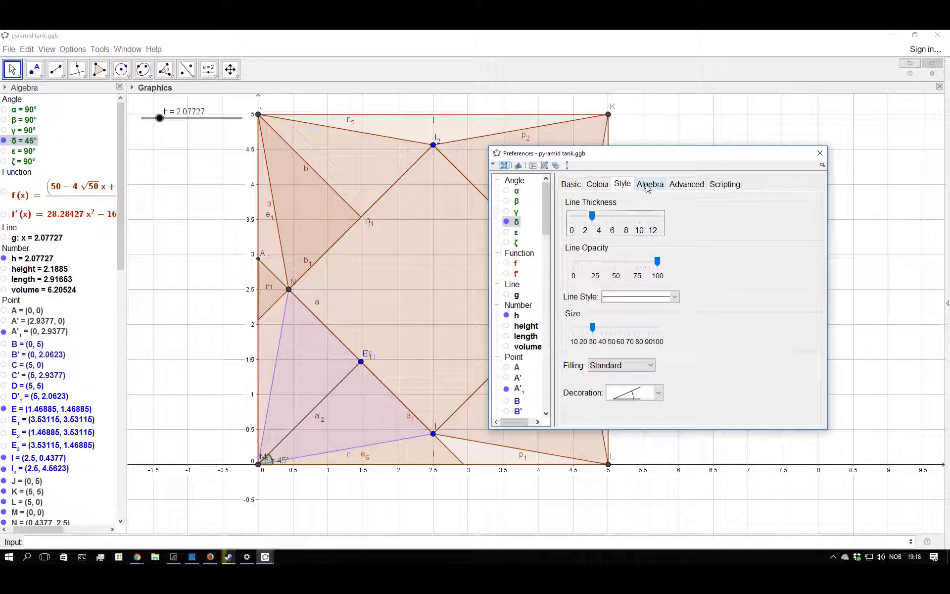
{"action": "left_click", "coordinate": [665, 186]}
{"action": "left_click", "coordinate": [678, 186]}
{"action": "left_click", "coordinate": [664, 185]}
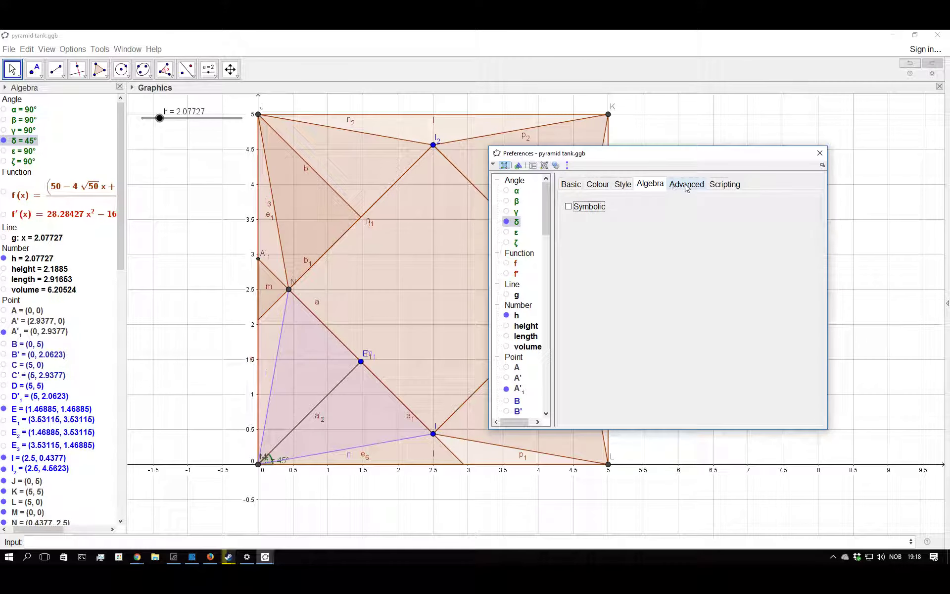
{"action": "left_click", "coordinate": [687, 186]}
{"action": "scroll", "coordinate": [693, 263], "scroll_direction": "down", "scroll_amount": 2}
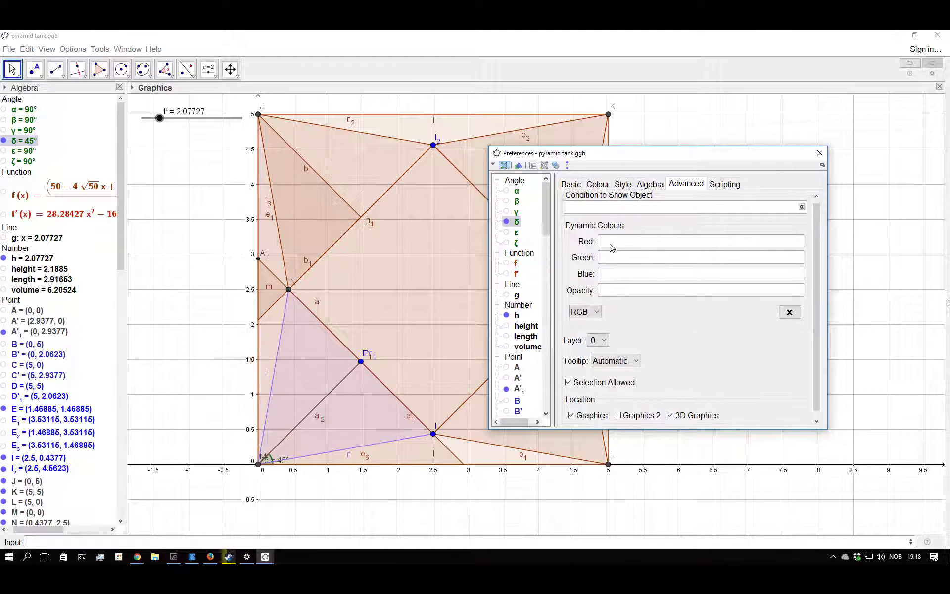
{"action": "left_click", "coordinate": [724, 184]}
{"action": "left_click", "coordinate": [820, 153]}
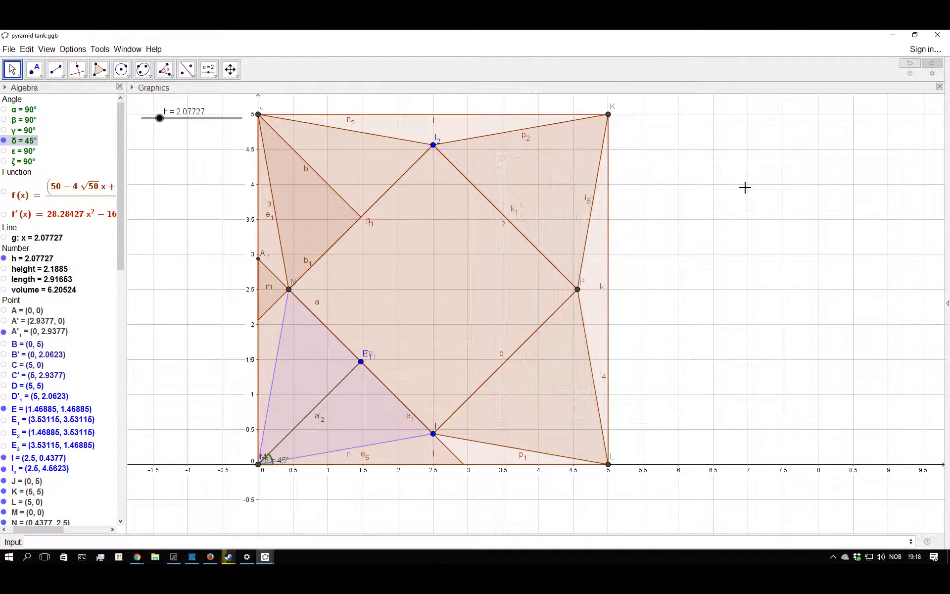
- Reopen point E's definition and place it clear of the purple triangle to compare the expression with the drawing
{"action": "scroll", "coordinate": [312, 446], "scroll_direction": "down", "scroll_amount": 3}
{"action": "scroll", "coordinate": [274, 478], "scroll_direction": "up", "scroll_amount": 3}
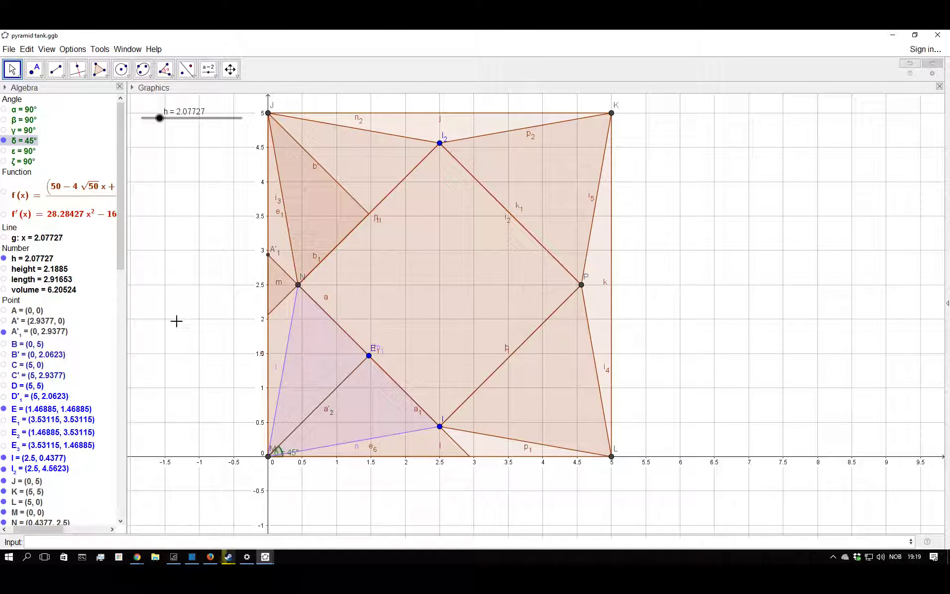
{"action": "scroll", "coordinate": [323, 361], "scroll_direction": "down", "scroll_amount": 2}
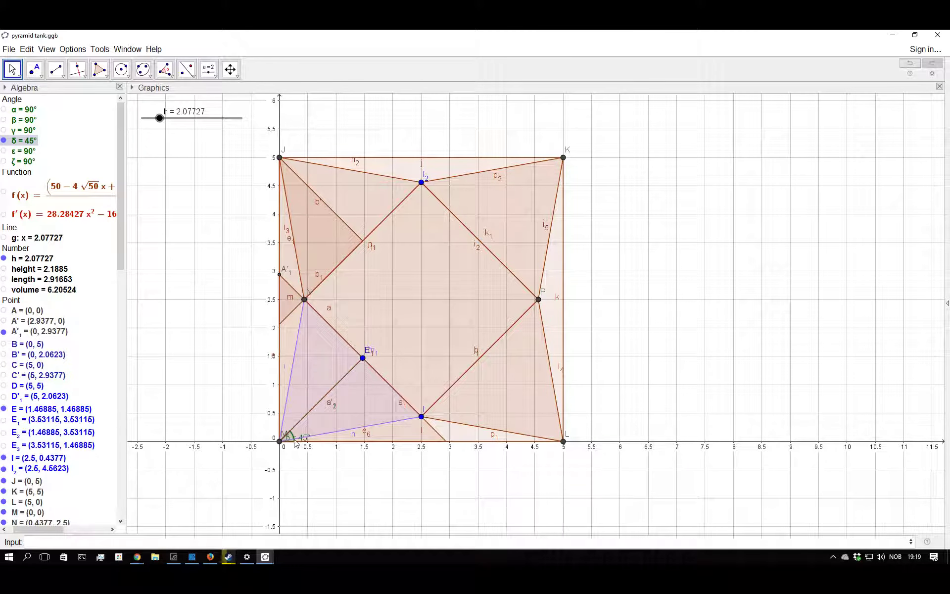
{"action": "scroll", "coordinate": [295, 442], "scroll_direction": "up", "scroll_amount": 3}
{"action": "double_click", "coordinate": [391, 326]}
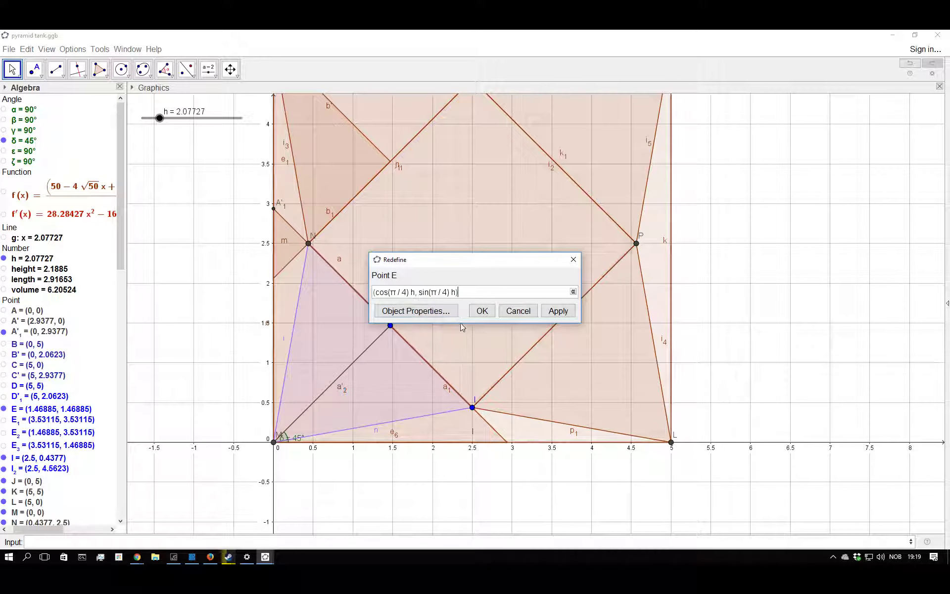
{"action": "left_click_drag", "start_coordinate": [425, 259], "coordinate": [573, 253]}
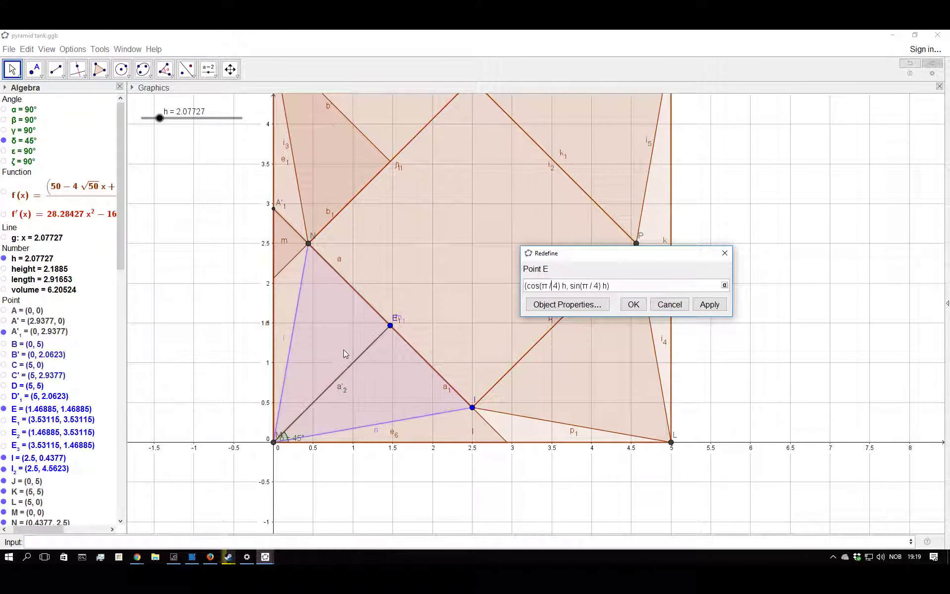
- Draw a segment from point E down to (1.5, 0) on the x-axis, dismiss E's definition and undo the segment
{"action": "left_click", "coordinate": [56, 69]}
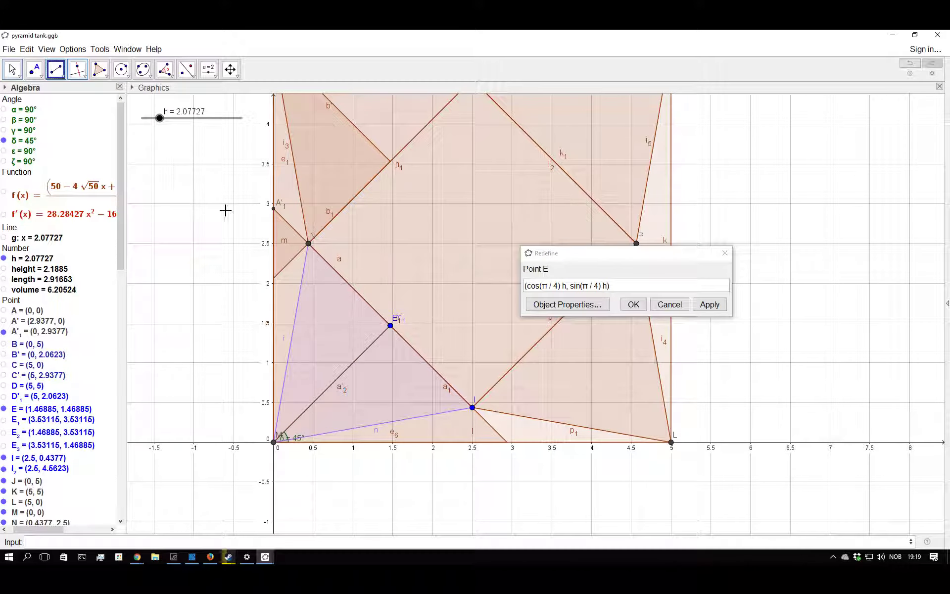
{"action": "left_click", "coordinate": [391, 325]}
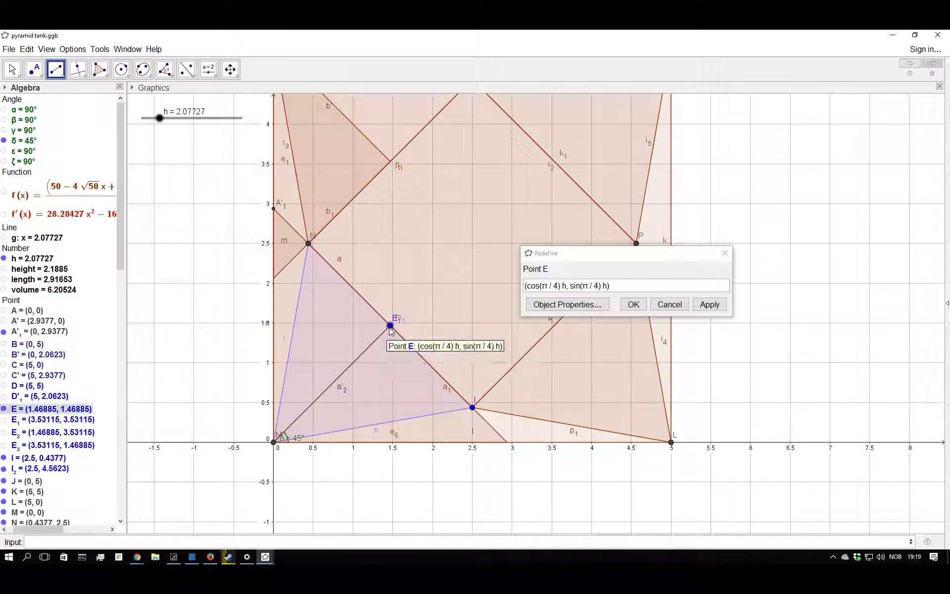
{"action": "left_click", "coordinate": [392, 442]}
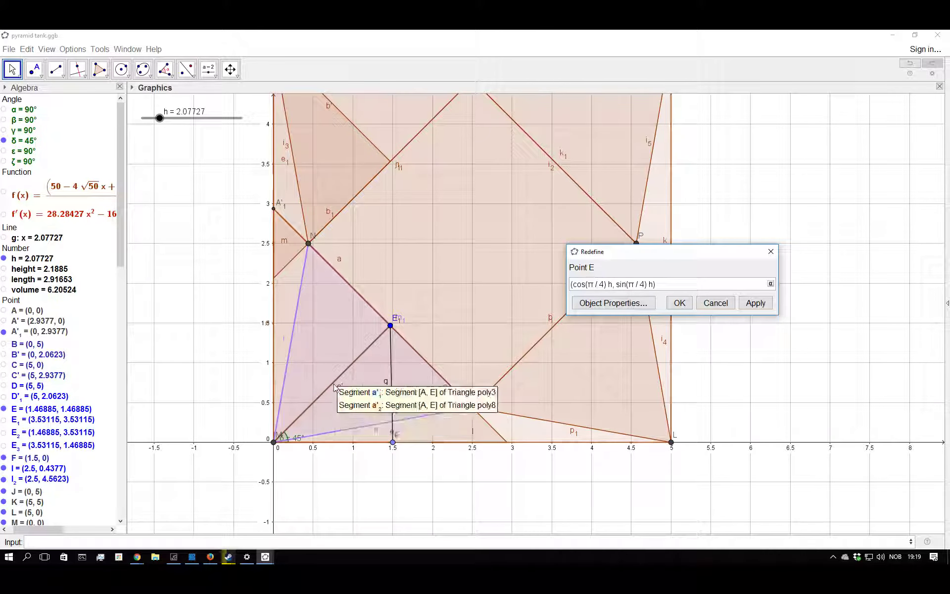
{"action": "left_click", "coordinate": [716, 304]}
{"action": "key", "text": "ctrl+z"}
- Review how h multiplies the cosine and sine terms in point E's definition, and cancel the redefinition
{"action": "double_click", "coordinate": [55, 410]}
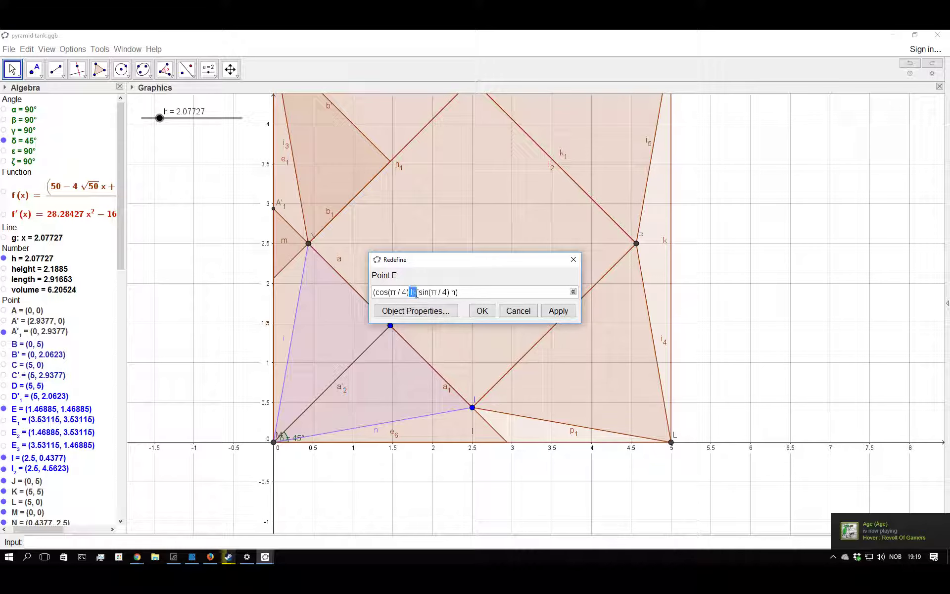
{"action": "left_click_drag", "start_coordinate": [431, 260], "coordinate": [474, 253]}
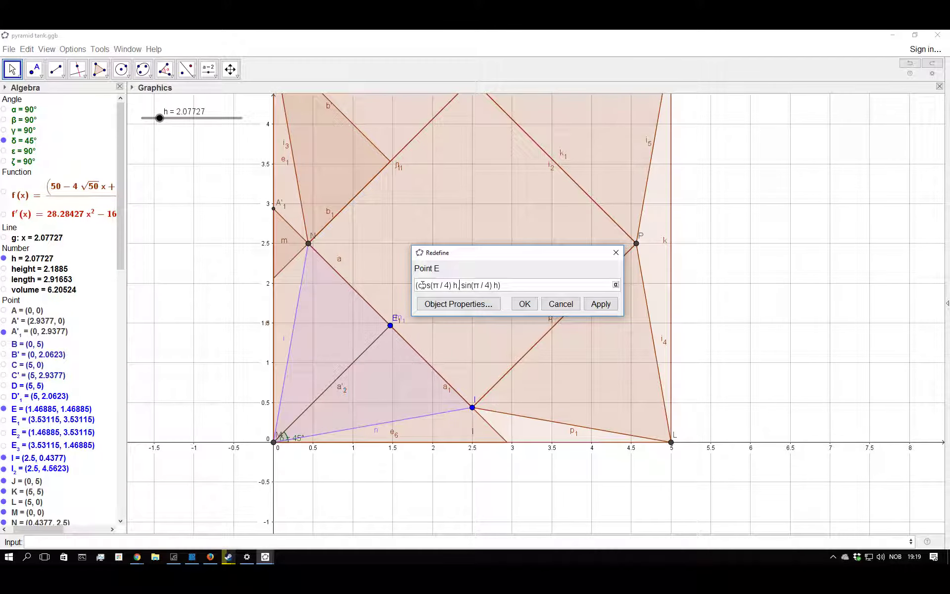
{"action": "left_click", "coordinate": [390, 327]}
{"action": "left_click", "coordinate": [561, 304]}
- Find point I in the object list, open its definition to view the expression, and close it without changes
{"action": "scroll", "coordinate": [484, 490], "scroll_direction": "down", "scroll_amount": 3}
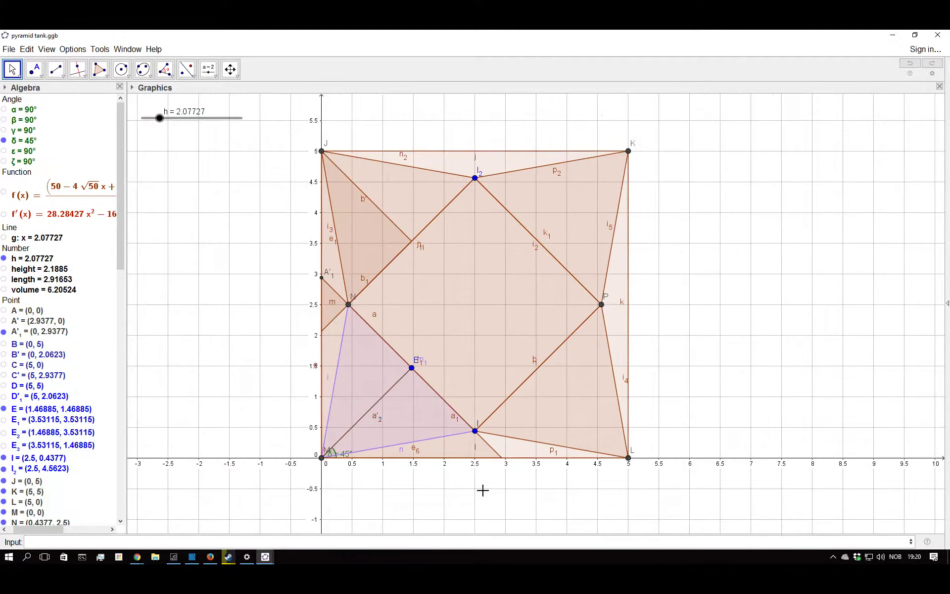
{"action": "scroll", "coordinate": [644, 384], "scroll_direction": "up", "scroll_amount": 1}
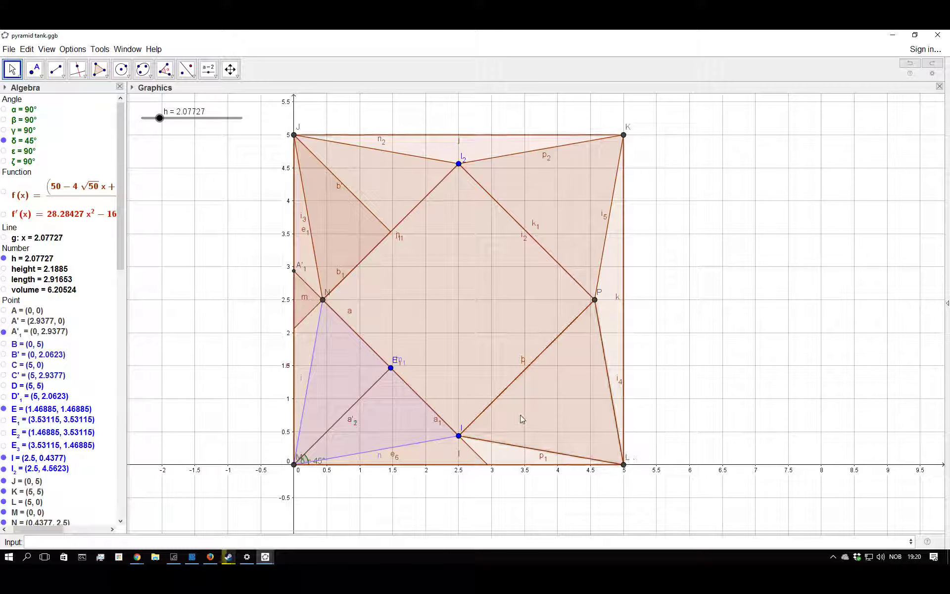
{"action": "scroll", "coordinate": [240, 318], "scroll_direction": "down", "scroll_amount": 2}
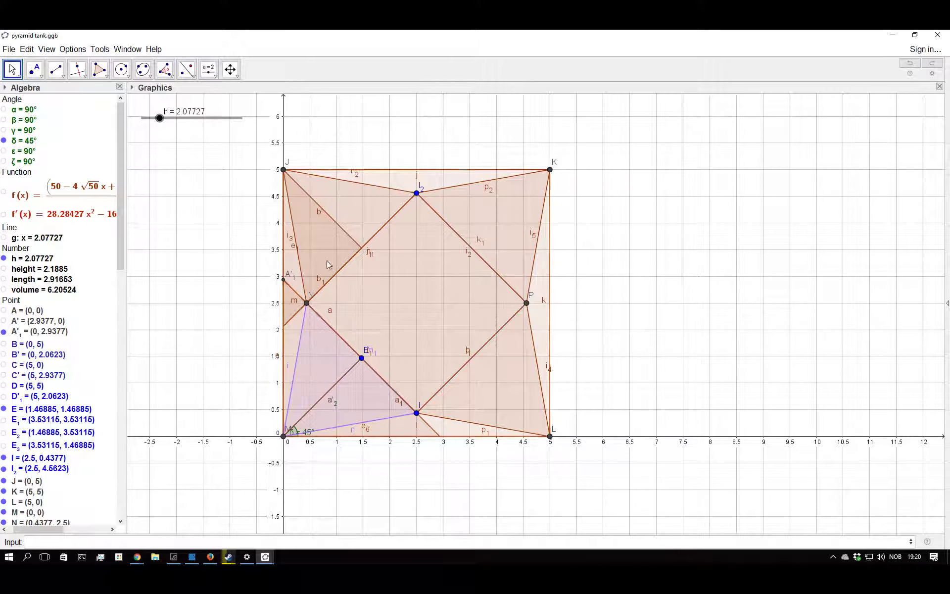
{"action": "scroll", "coordinate": [543, 286], "scroll_direction": "up", "scroll_amount": 2}
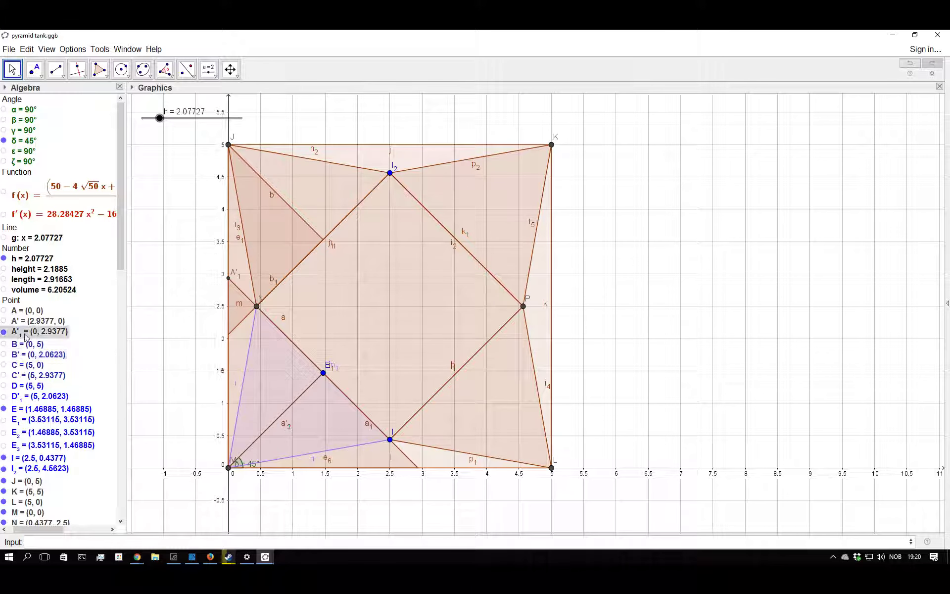
{"action": "scroll", "coordinate": [43, 423], "scroll_direction": "down", "scroll_amount": 3}
{"action": "scroll", "coordinate": [44, 424], "scroll_direction": "down", "scroll_amount": 2}
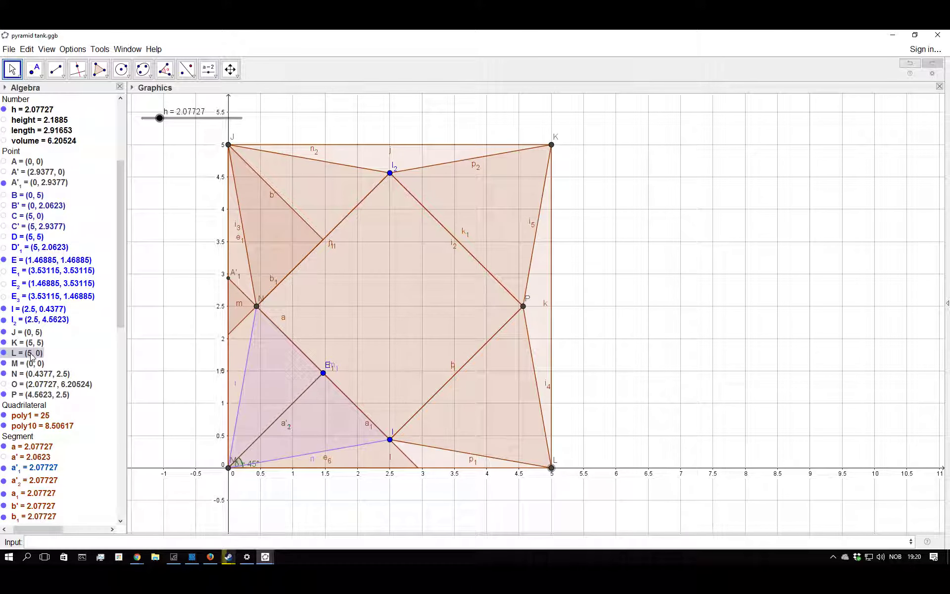
{"action": "double_click", "coordinate": [36, 314]}
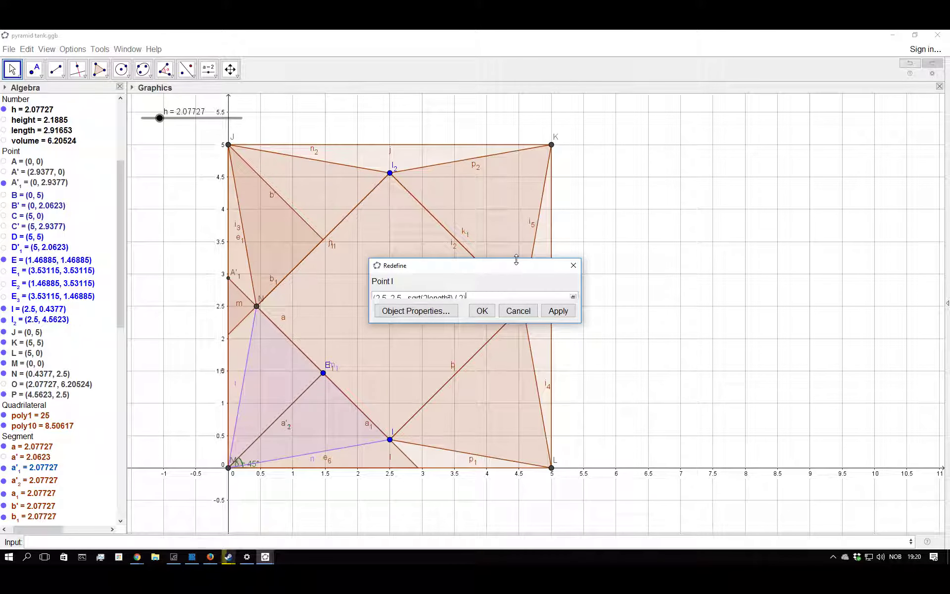
{"action": "left_click_drag", "start_coordinate": [517, 254], "coordinate": [516, 228]}
{"action": "left_click", "coordinate": [574, 234]}
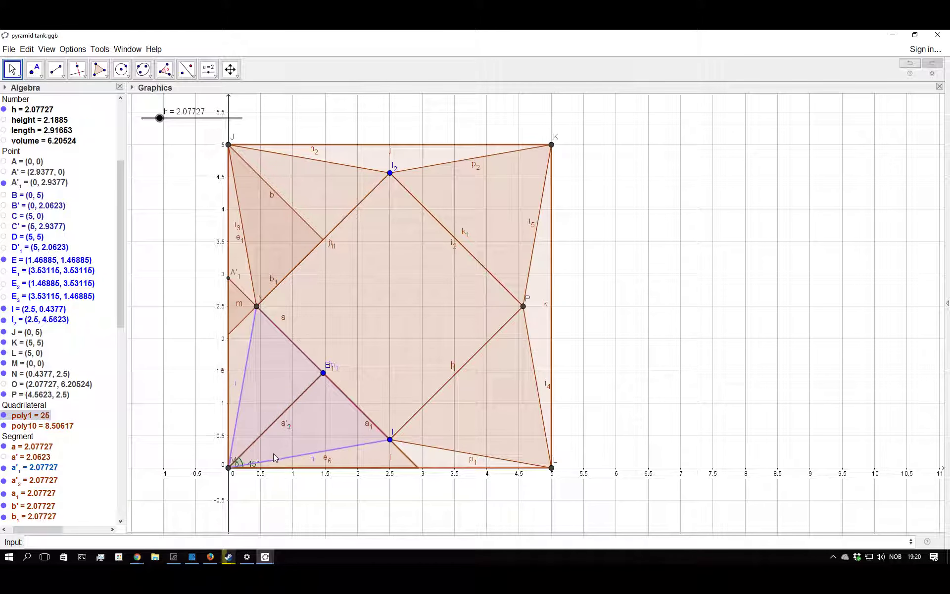
- Reopen point I's definition and place it clear of the purple triangle to examine its 2.5 x-coordinate against the drawing
{"action": "scroll", "coordinate": [249, 456], "scroll_direction": "up", "scroll_amount": 2}
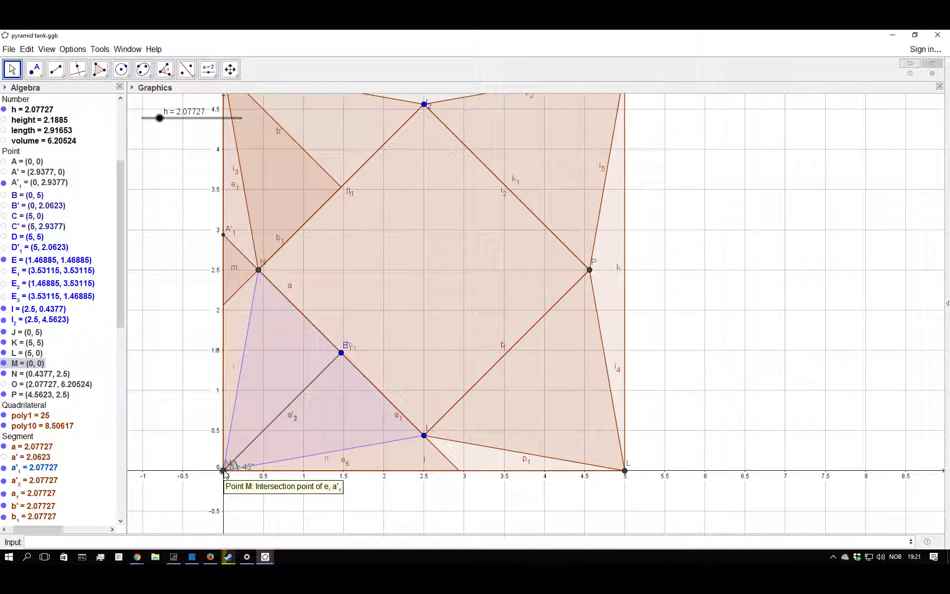
{"action": "left_click", "coordinate": [341, 352]}
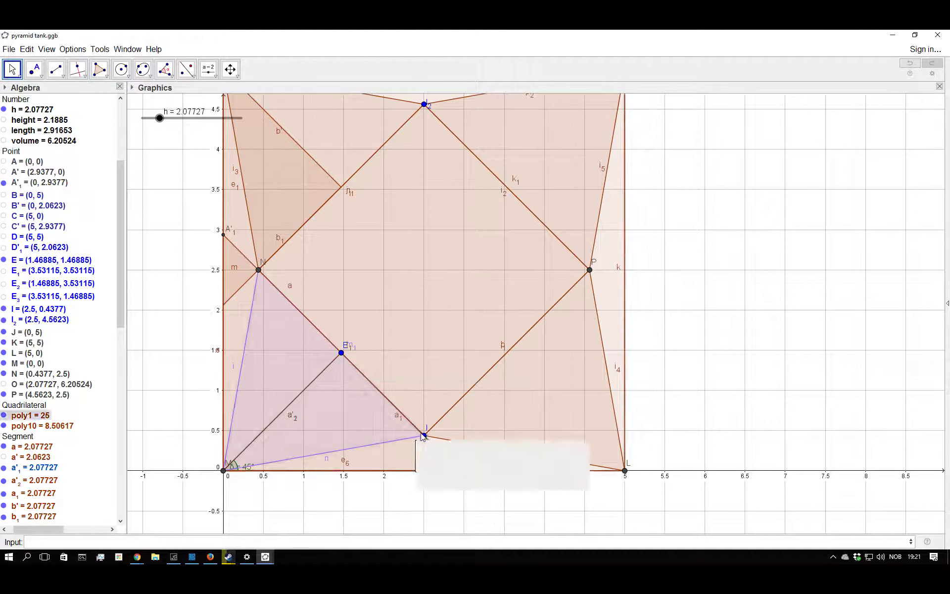
{"action": "double_click", "coordinate": [47, 309]}
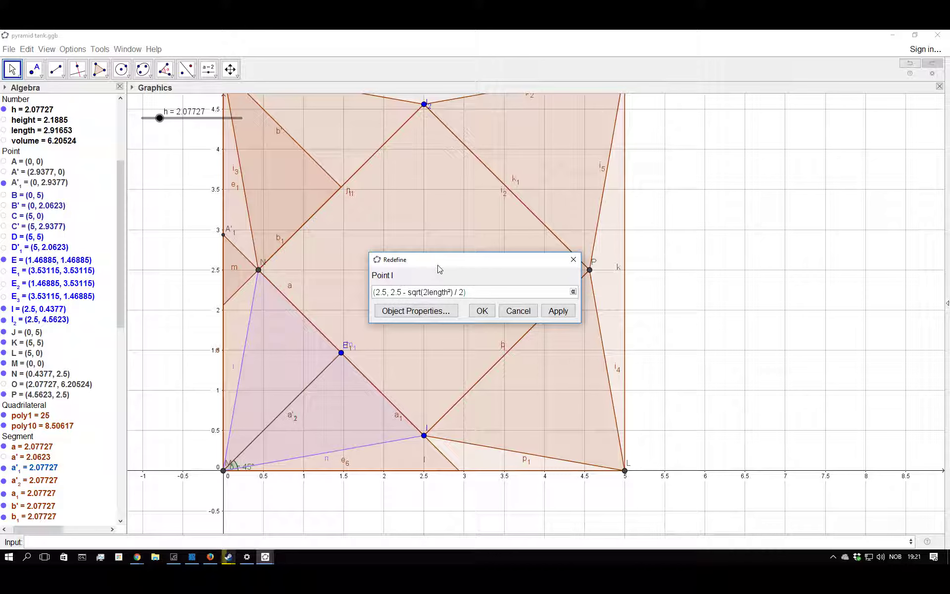
{"action": "left_click_drag", "start_coordinate": [437, 269], "coordinate": [552, 257]}
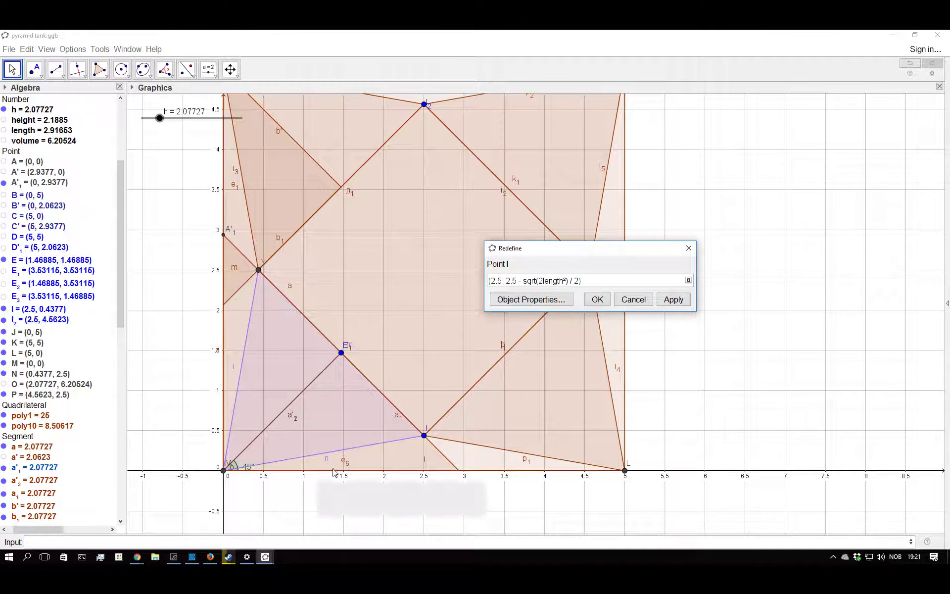
{"action": "left_click_drag", "start_coordinate": [511, 281], "coordinate": [519, 281]}
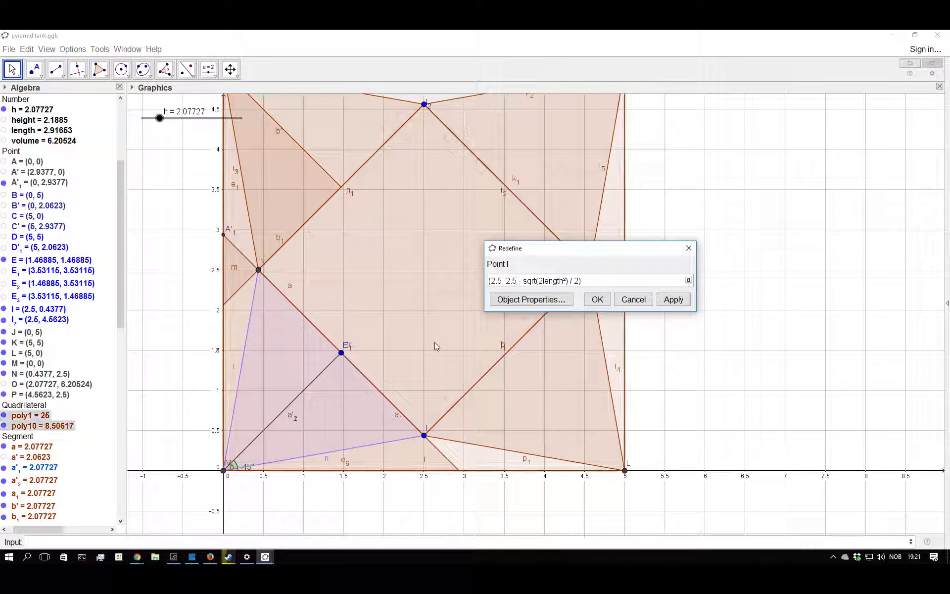
{"action": "left_click", "coordinate": [646, 238]}
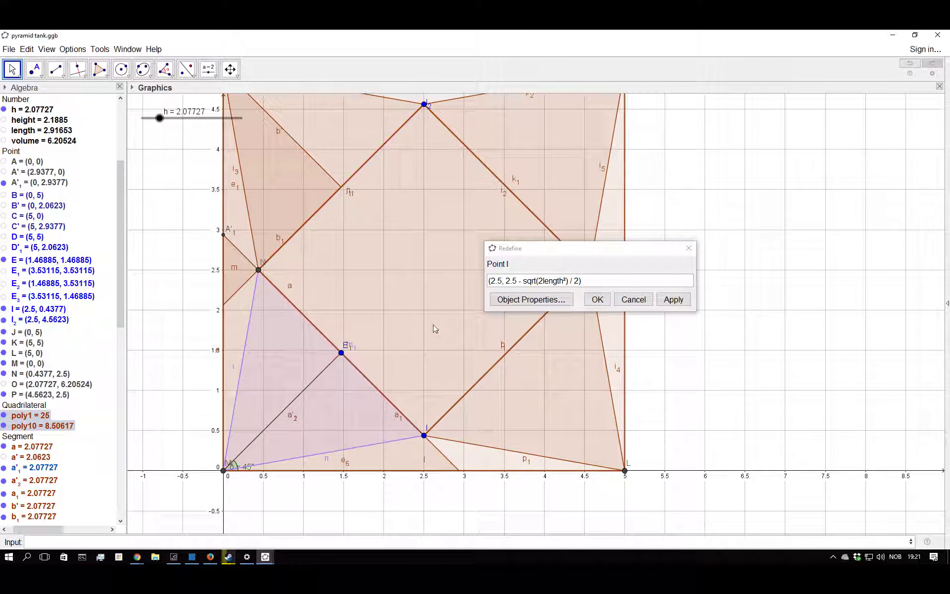
- Compare the 2.5 - sqrt(2length²) / 2 term in point I's definition with the inner square, and close the definition
{"action": "scroll", "coordinate": [550, 419], "scroll_direction": "down", "scroll_amount": 2}
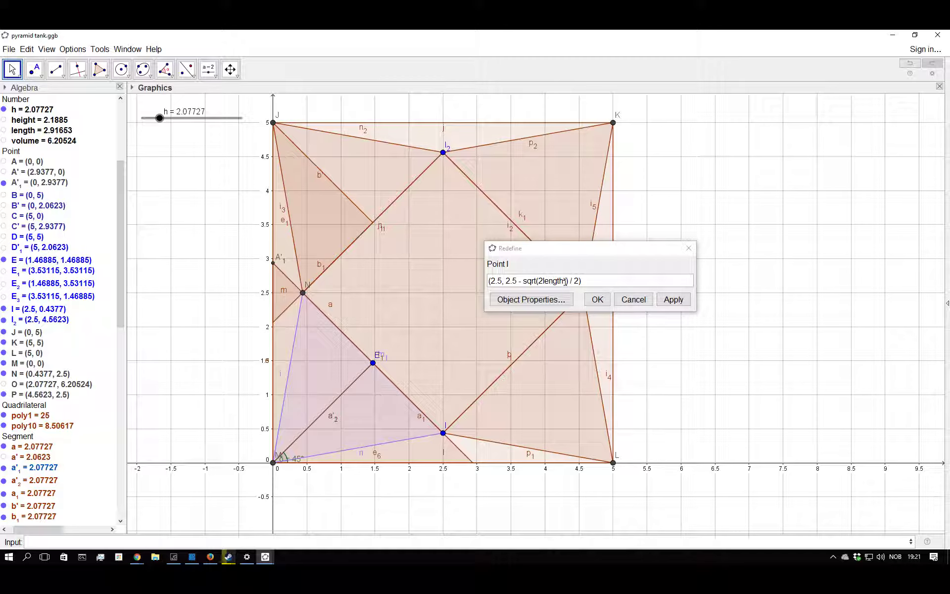
{"action": "left_click_drag", "start_coordinate": [582, 249], "coordinate": [630, 247]}
{"action": "scroll", "coordinate": [319, 396], "scroll_direction": "down", "scroll_amount": 2}
{"action": "scroll", "coordinate": [465, 377], "scroll_direction": "up", "scroll_amount": 2}
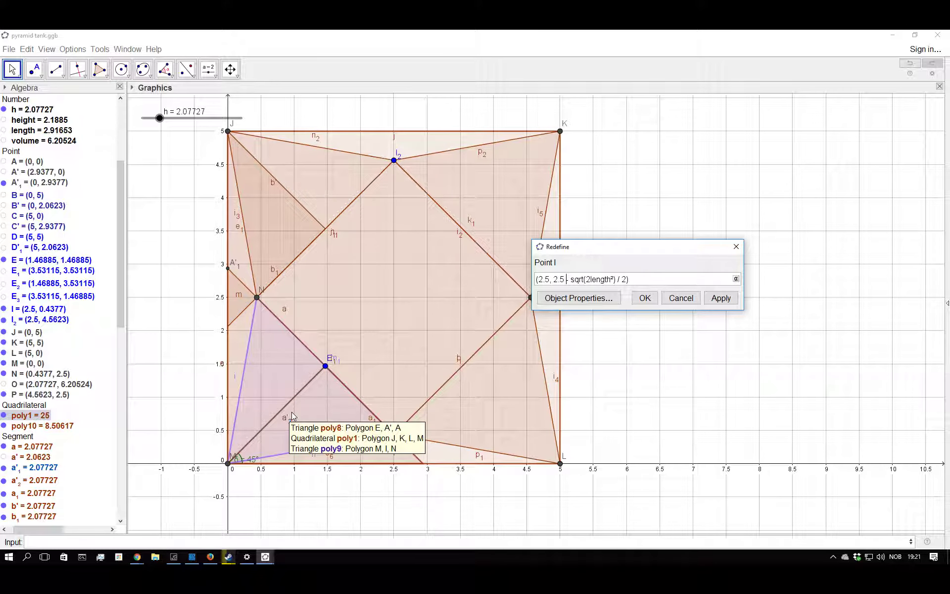
{"action": "left_click", "coordinate": [736, 247]}
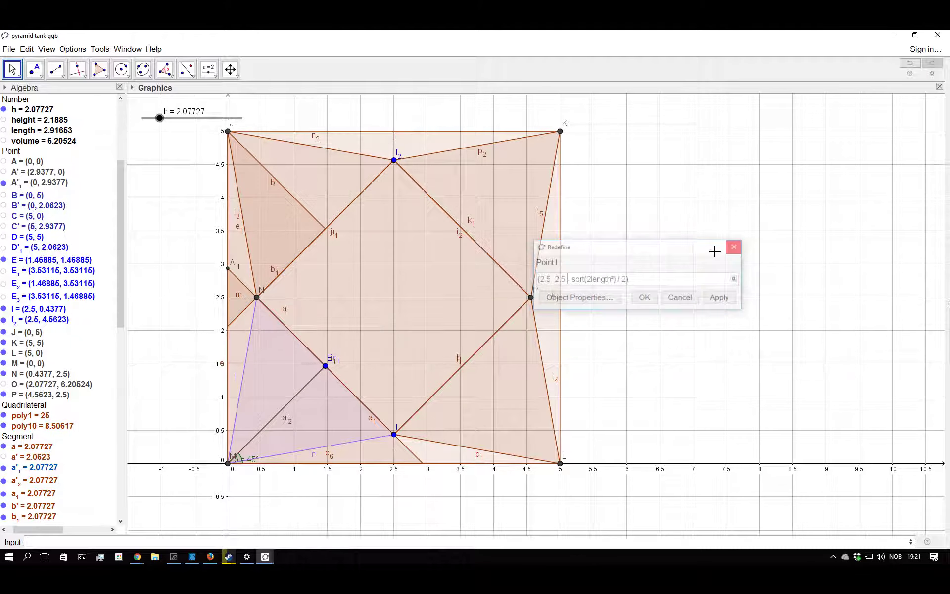
- Place a point at the square's centre (2.5, 2.5) and draw a segment from it down to point I
{"action": "left_click", "coordinate": [35, 70]}
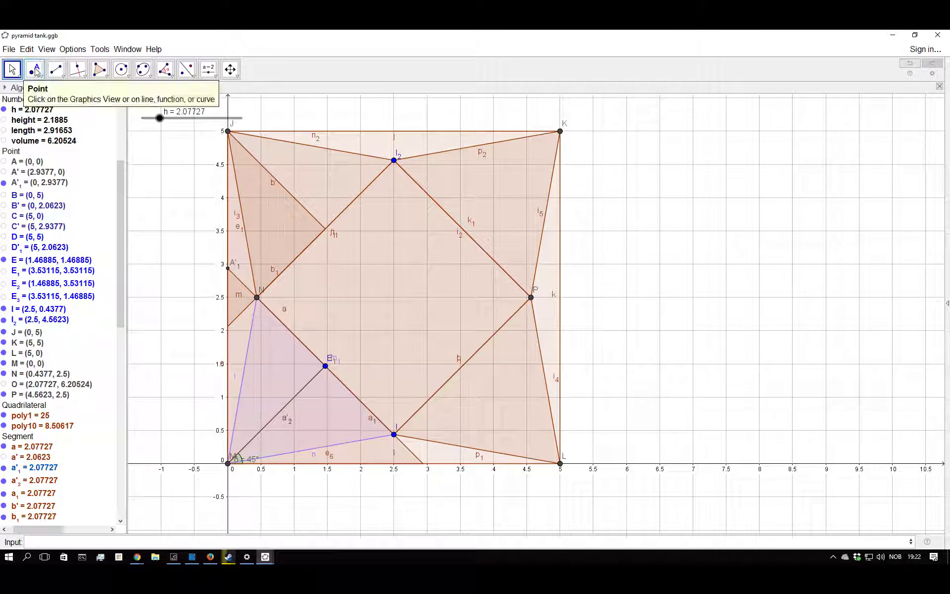
{"action": "left_click", "coordinate": [393, 298]}
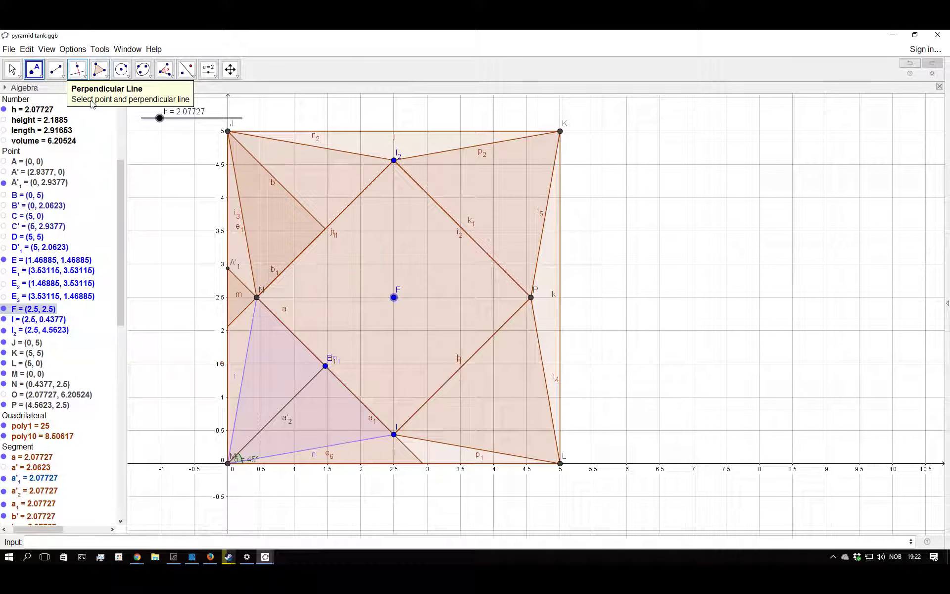
{"action": "left_click", "coordinate": [63, 76]}
{"action": "left_click", "coordinate": [70, 94]}
{"action": "left_click", "coordinate": [63, 77]}
{"action": "left_click", "coordinate": [79, 110]}
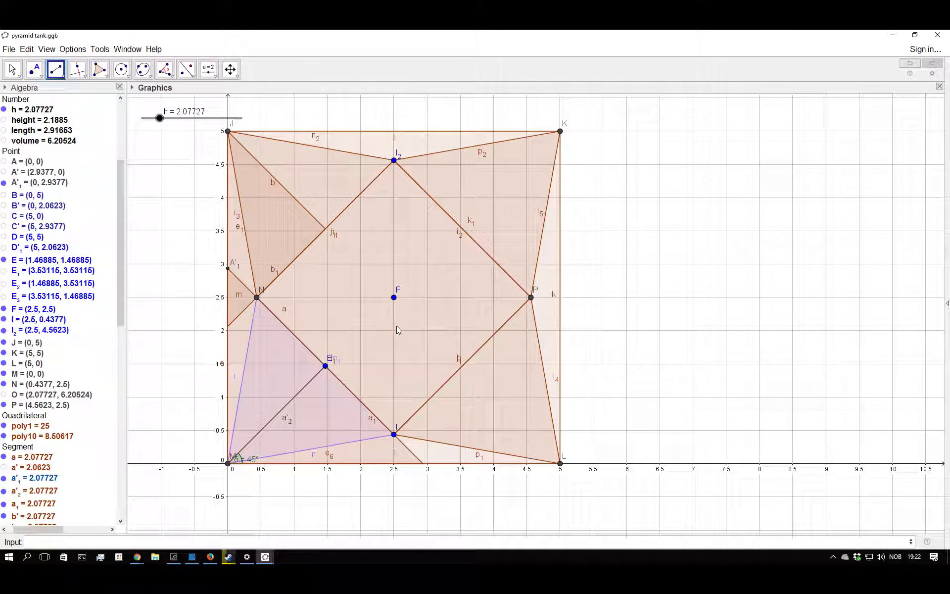
{"action": "left_click", "coordinate": [394, 297]}
{"action": "left_click", "coordinate": [393, 434]}
- Look through the preferences opened from the inner square poly10, including the graphics view settings, and close them
{"action": "right_click", "coordinate": [396, 382]}
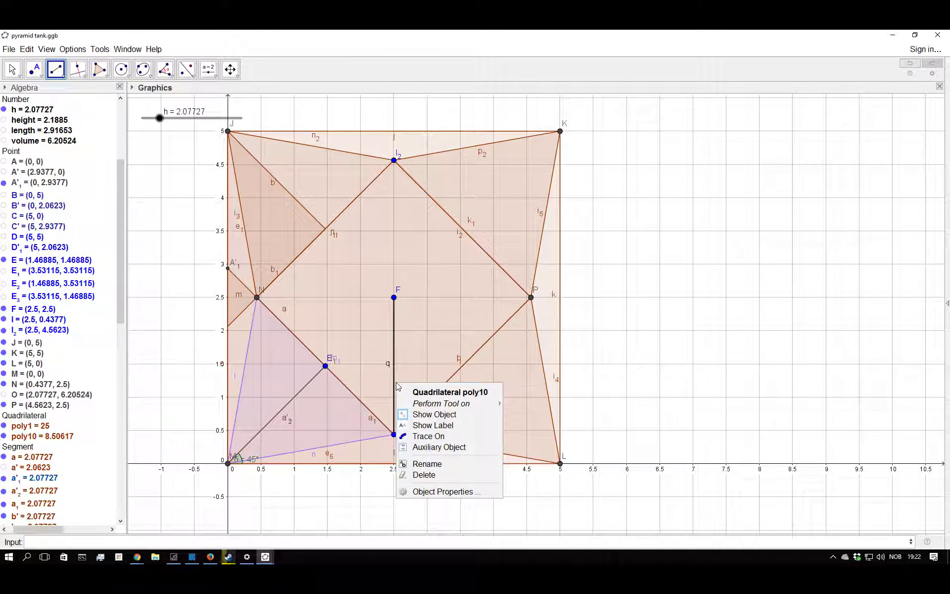
{"action": "left_click", "coordinate": [435, 492]}
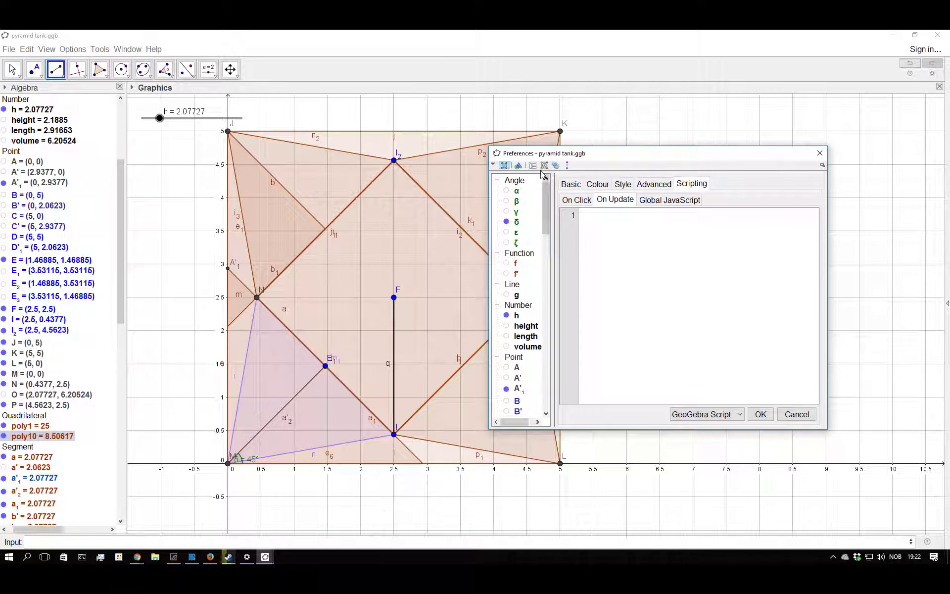
{"action": "left_click", "coordinate": [519, 166]}
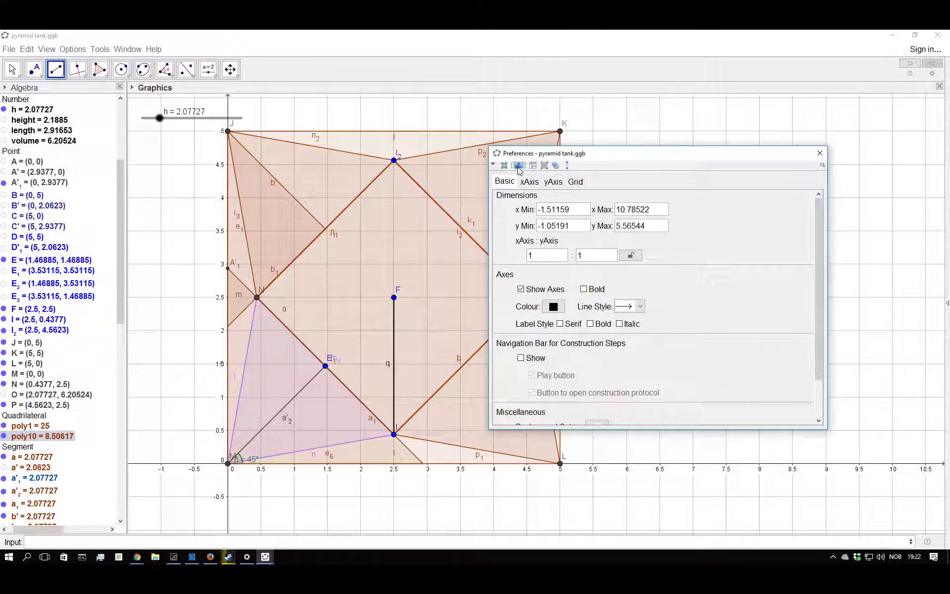
{"action": "left_click", "coordinate": [544, 166]}
{"action": "left_click", "coordinate": [820, 153]}
- Open the properties of the segment between F and I, set the axes' colour to green, and close the preferences
{"action": "right_click", "coordinate": [393, 329]}
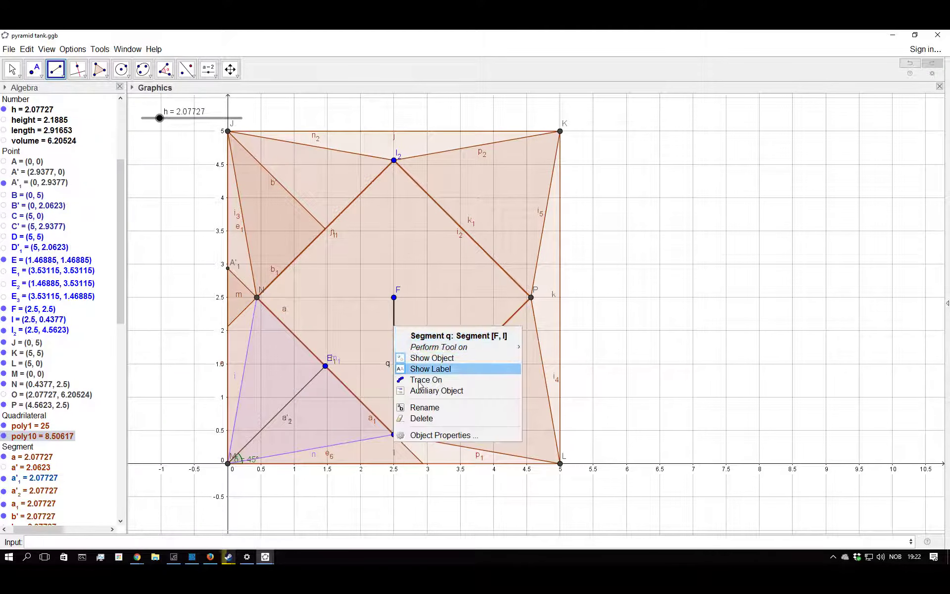
{"action": "left_click", "coordinate": [438, 435]}
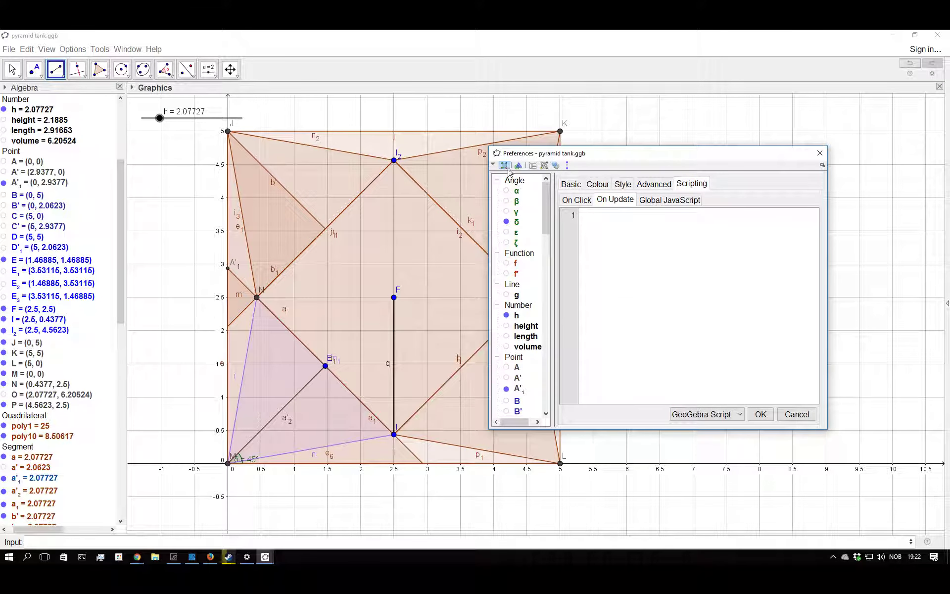
{"action": "left_click", "coordinate": [518, 166]}
{"action": "left_click", "coordinate": [533, 166]}
{"action": "left_click", "coordinate": [518, 165]}
{"action": "left_click", "coordinate": [555, 308]}
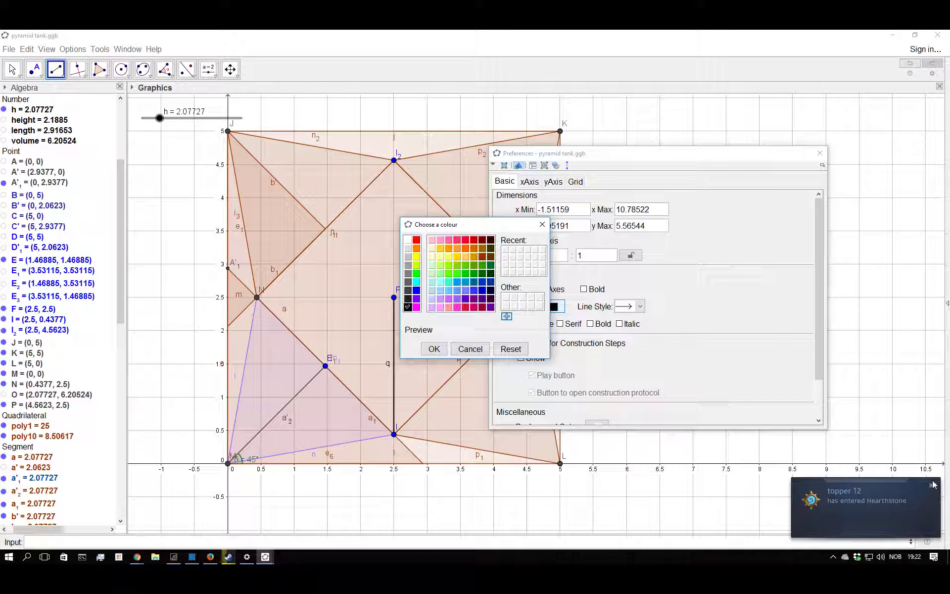
{"action": "left_click", "coordinate": [466, 276]}
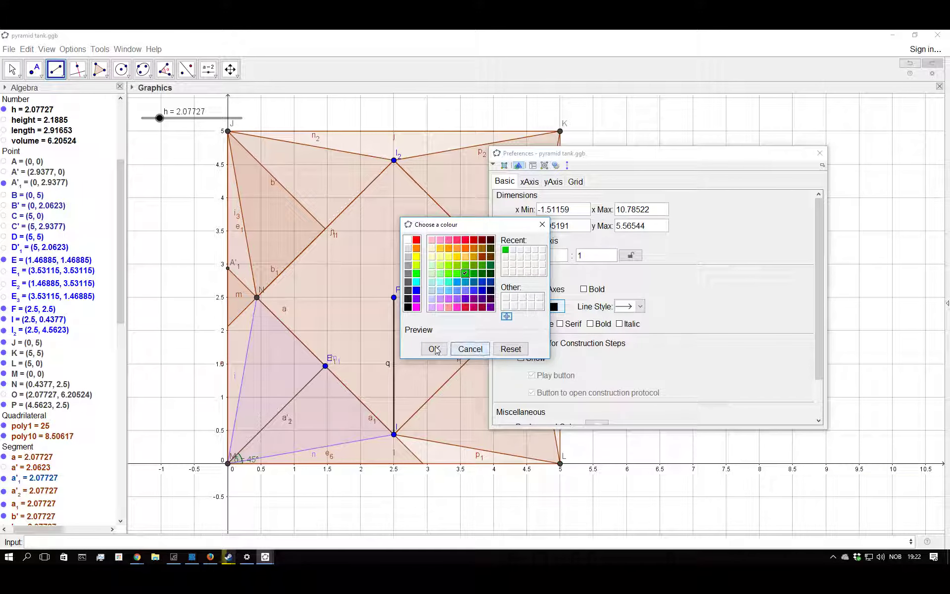
{"action": "left_click", "coordinate": [434, 349]}
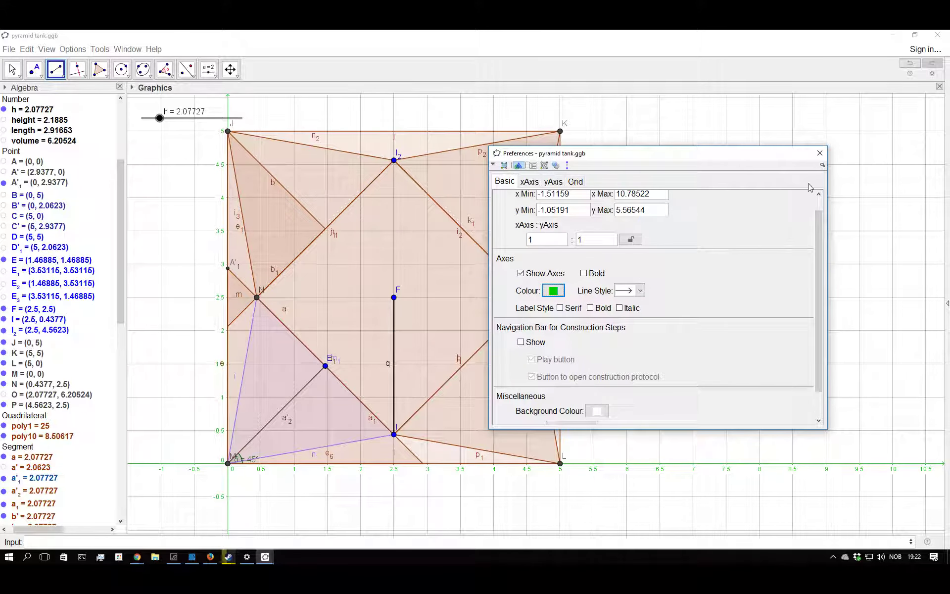
{"action": "left_click", "coordinate": [820, 153]}
- Undo the stray point beside the net and the axes' colour change, keeping the segment between F and I
{"action": "left_click", "coordinate": [684, 360]}
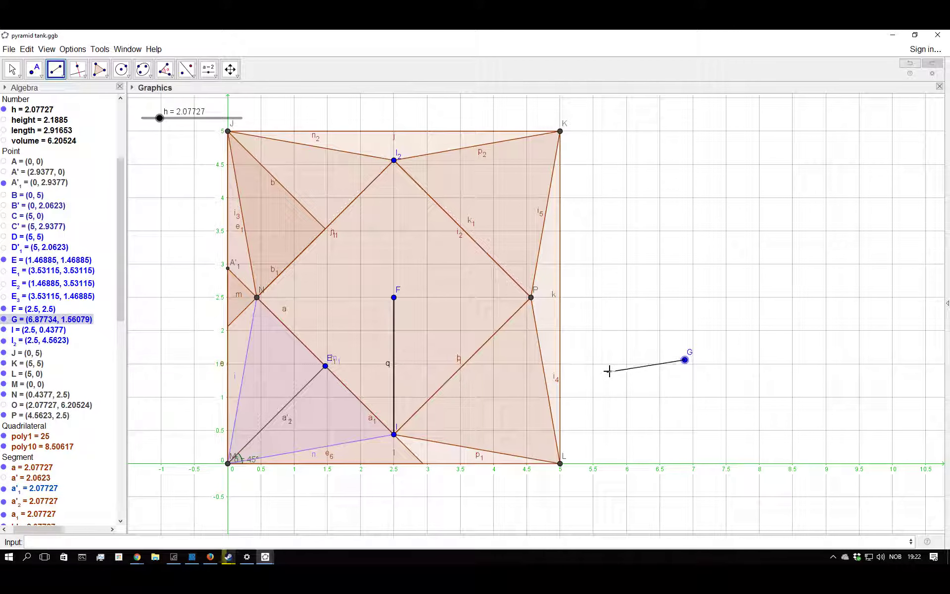
{"action": "key", "text": "ctrl+z"}
{"action": "key", "text": "Escape"}
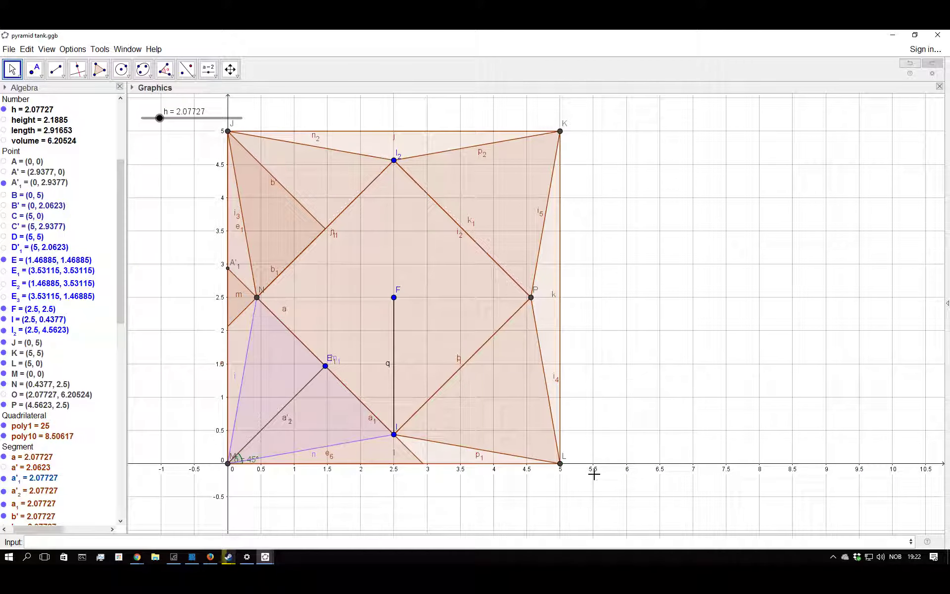
{"action": "left_click", "coordinate": [399, 349]}
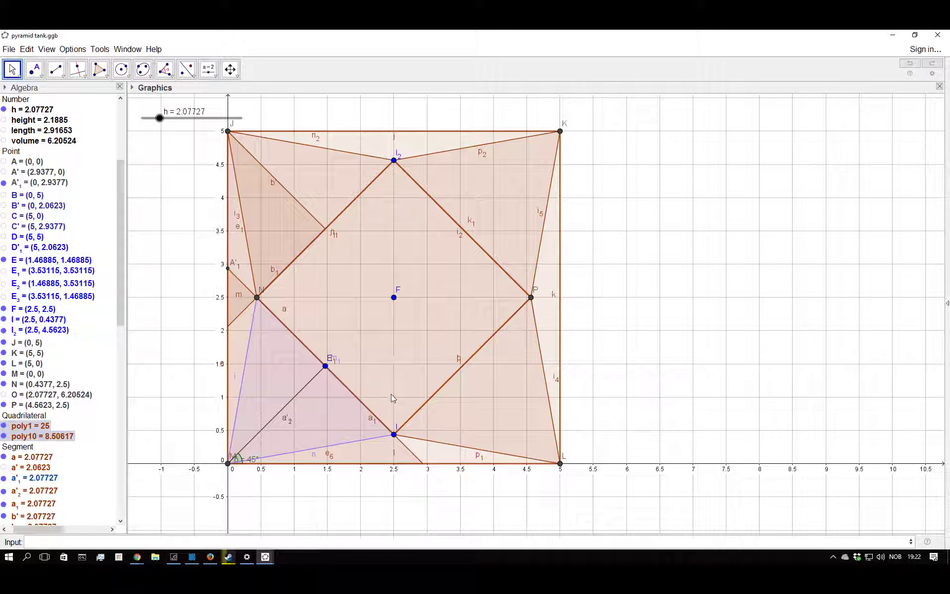
{"action": "key", "text": "ctrl+y"}
- Review point I's definition beside the segment between F and I, and close it without changes
{"action": "double_click", "coordinate": [22, 319]}
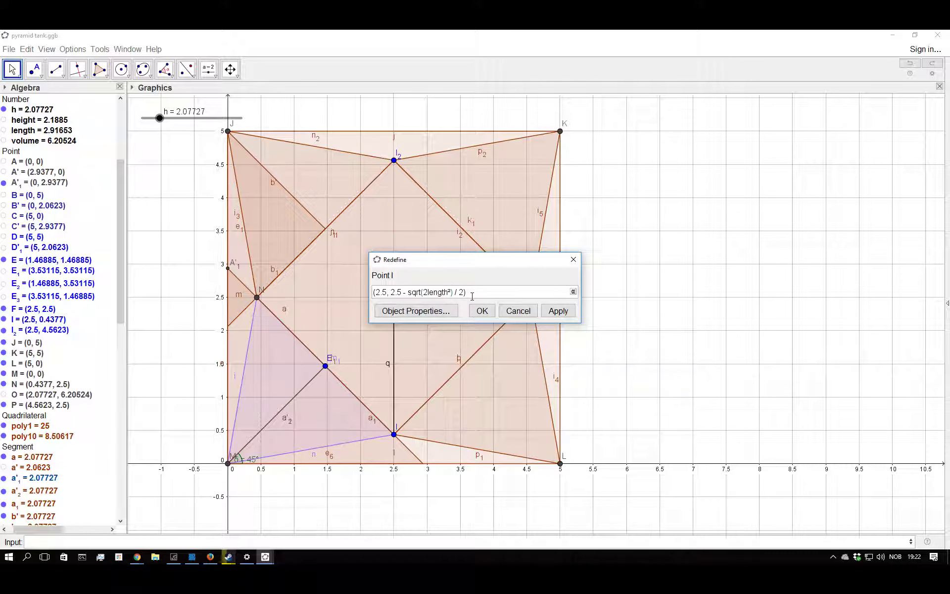
{"action": "left_click_drag", "start_coordinate": [492, 261], "coordinate": [597, 258]}
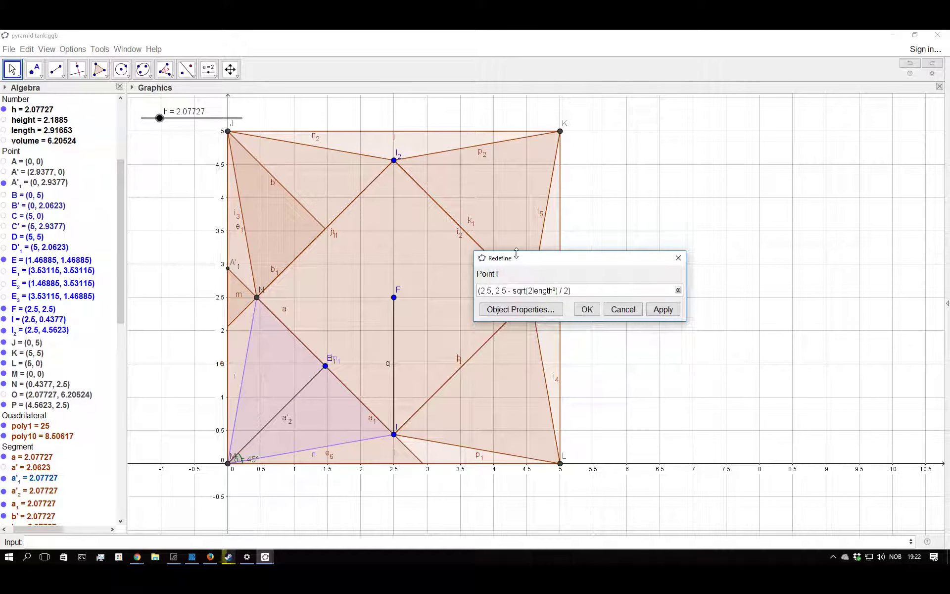
{"action": "left_click_drag", "start_coordinate": [519, 257], "coordinate": [527, 256]}
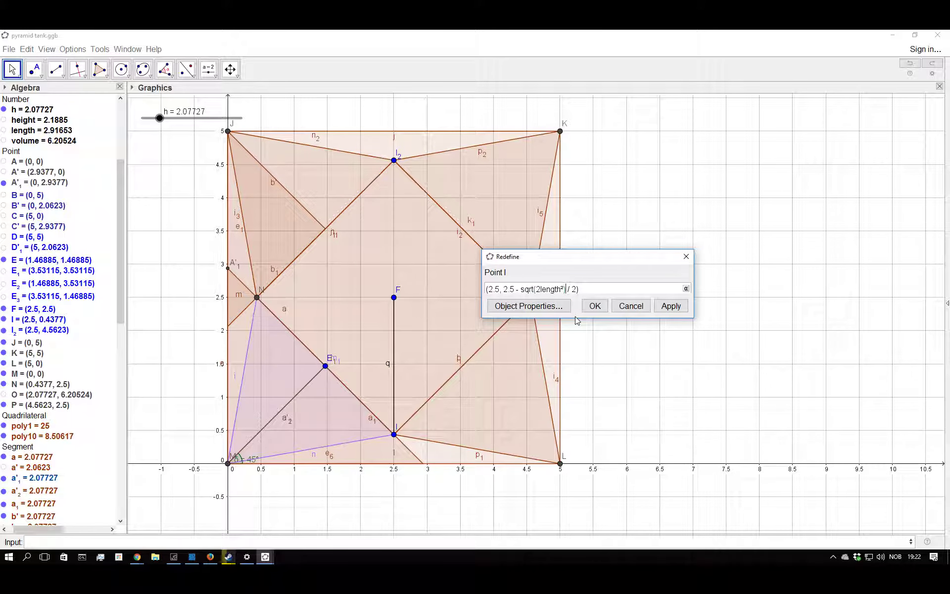
{"action": "left_click", "coordinate": [686, 256]}
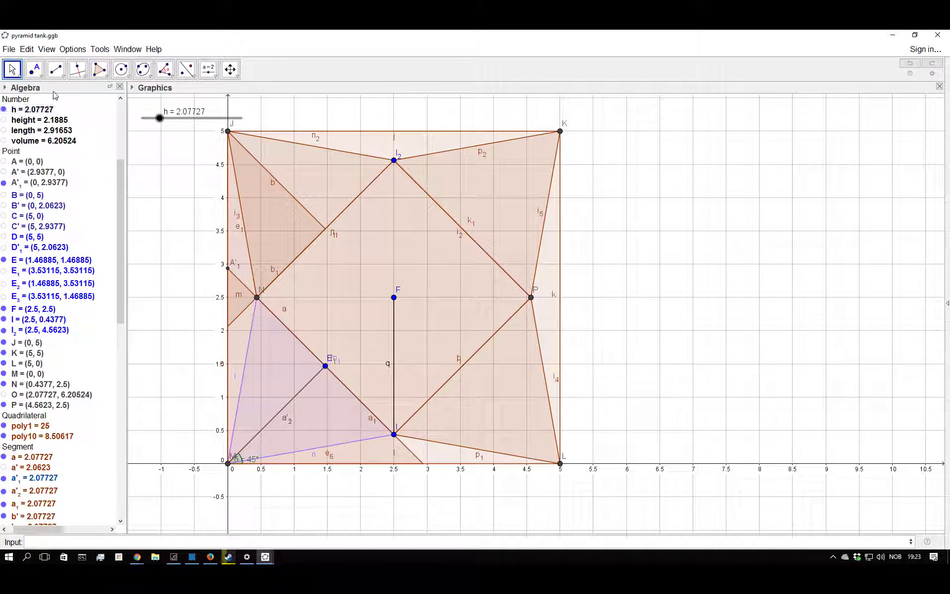
{"action": "left_click", "coordinate": [56, 69]}
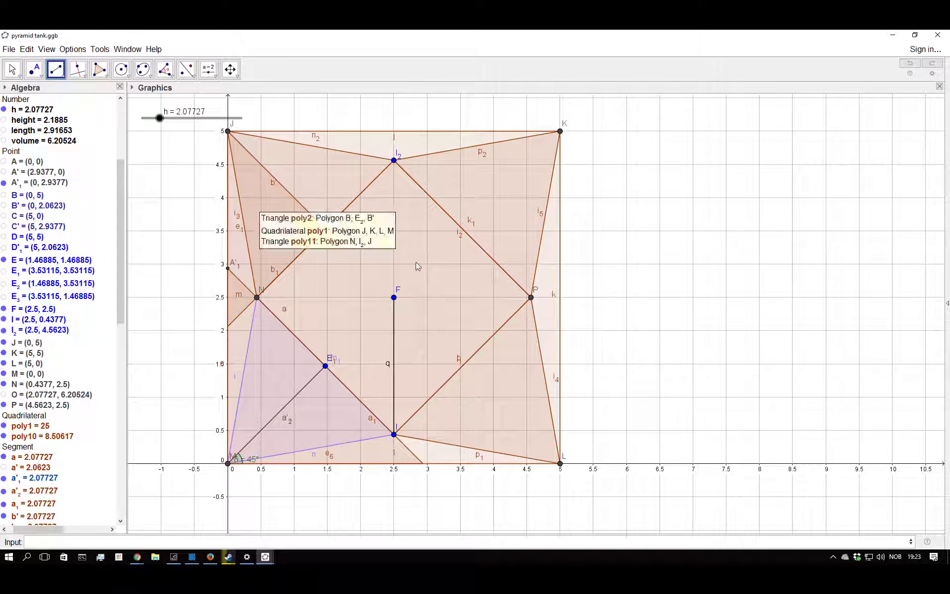
{"action": "left_click", "coordinate": [394, 297]}
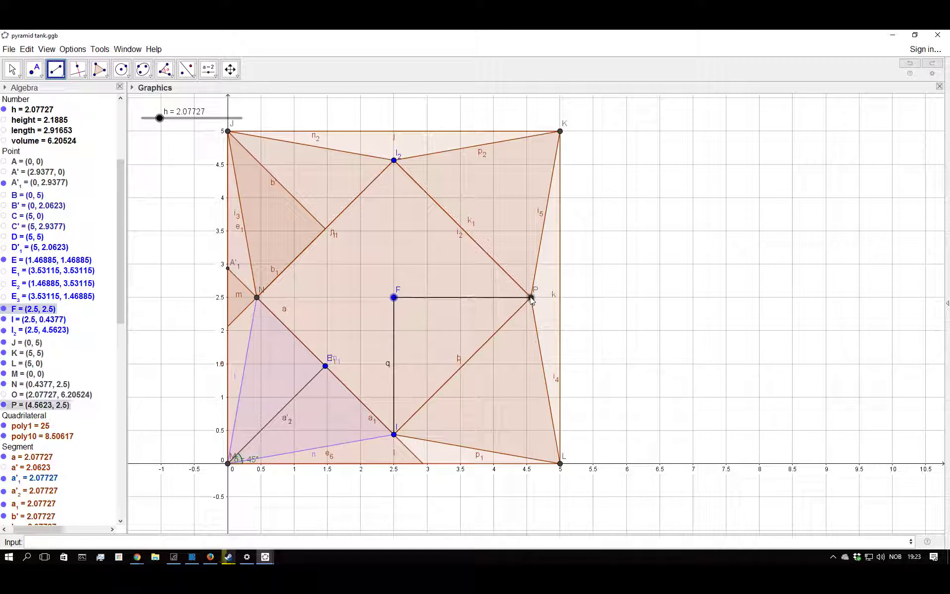
{"action": "key", "text": "Escape"}
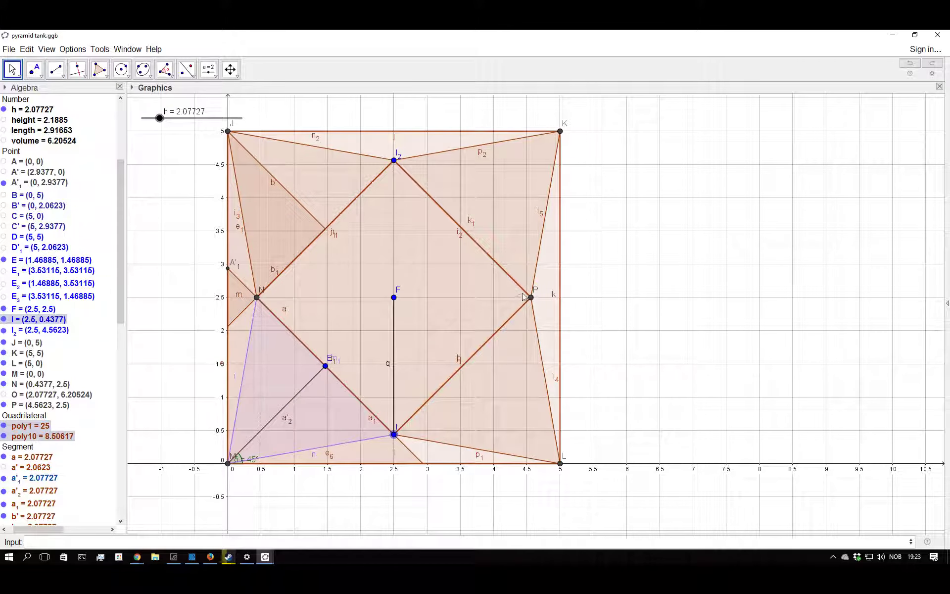
- Draw a segment between points I and P along the inner square's edge
{"action": "left_click", "coordinate": [56, 69]}
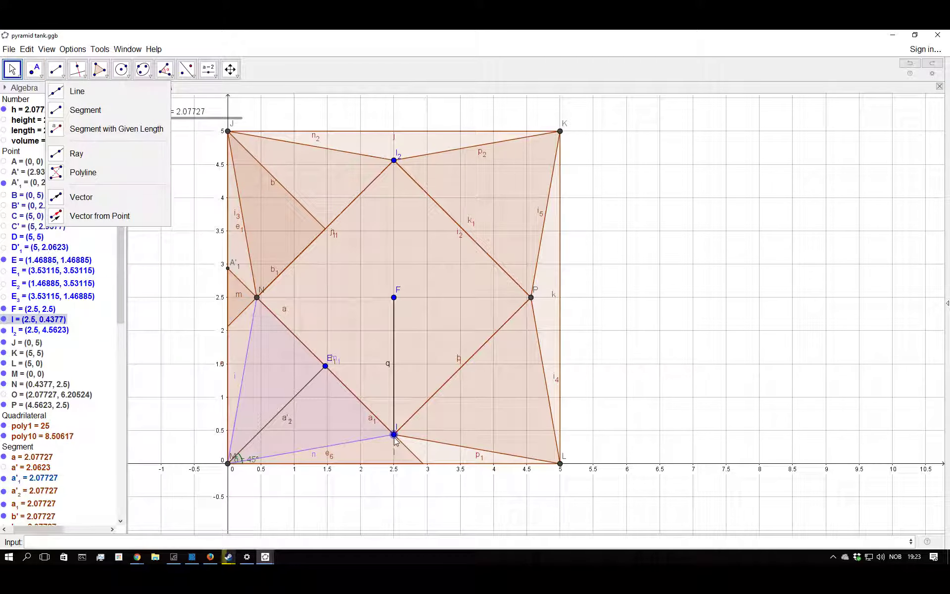
{"action": "left_click", "coordinate": [59, 70]}
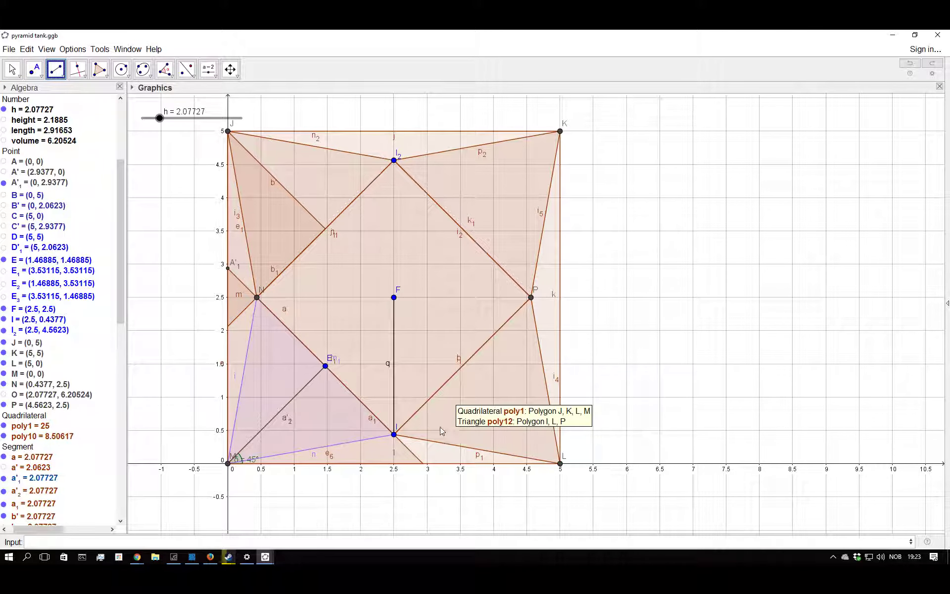
{"action": "left_click", "coordinate": [393, 435]}
{"action": "left_click", "coordinate": [531, 297]}
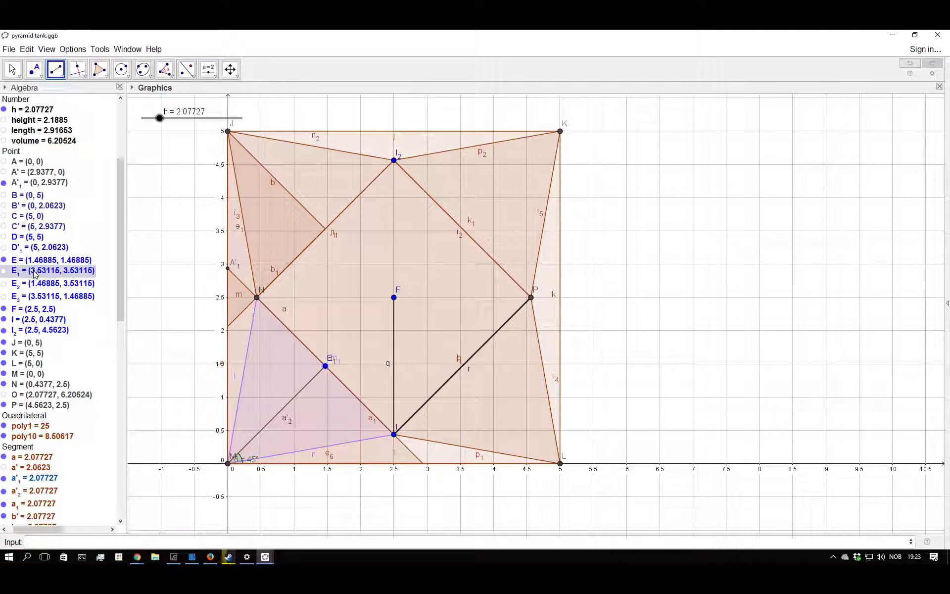
- Examine point I's definition against the segments F–I and I–P, keeping the dialog clear of them, and close it without changes
{"action": "double_click", "coordinate": [75, 320]}
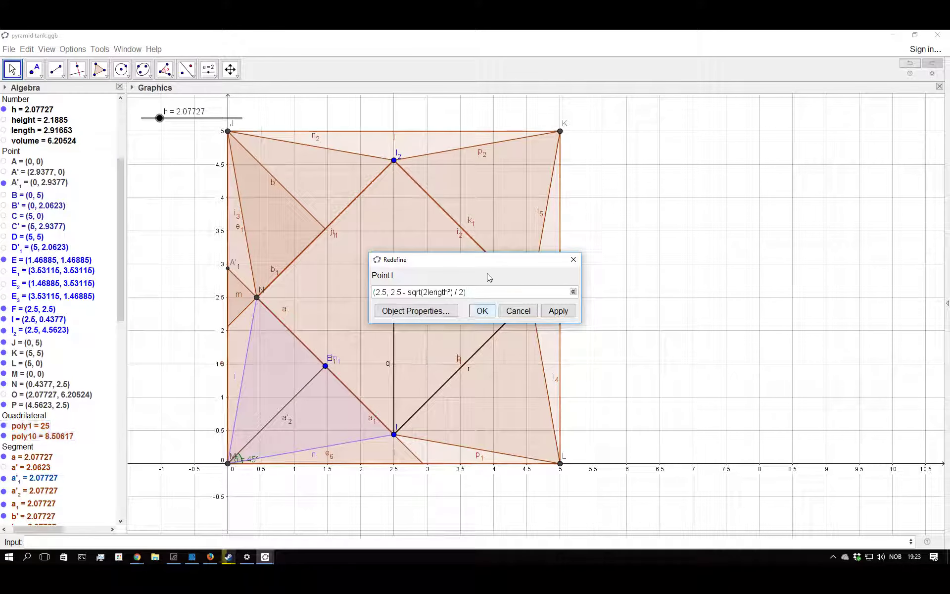
{"action": "left_click_drag", "start_coordinate": [490, 261], "coordinate": [597, 239]}
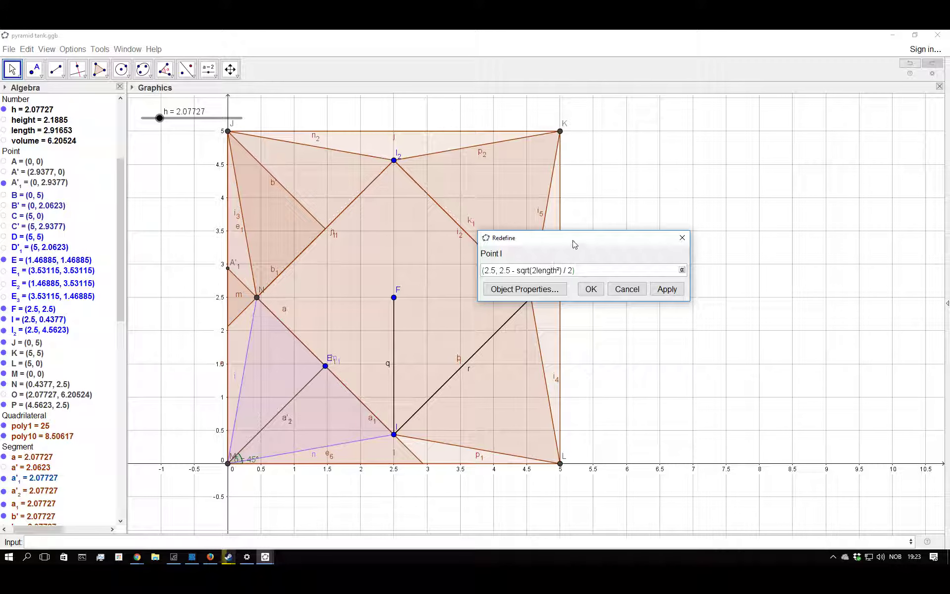
{"action": "left_click_drag", "start_coordinate": [575, 243], "coordinate": [652, 228]}
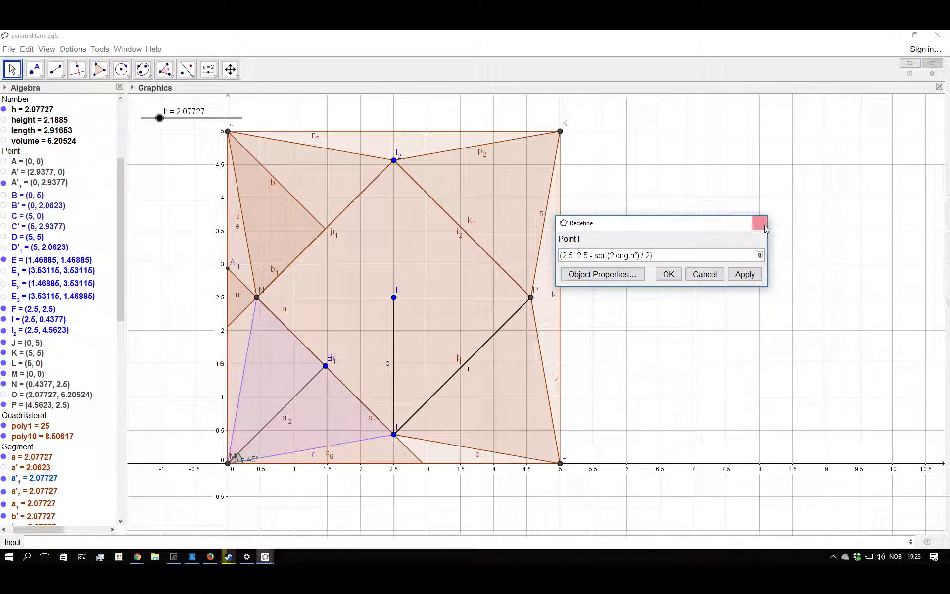
{"action": "left_click_drag", "start_coordinate": [722, 230], "coordinate": [669, 214]}
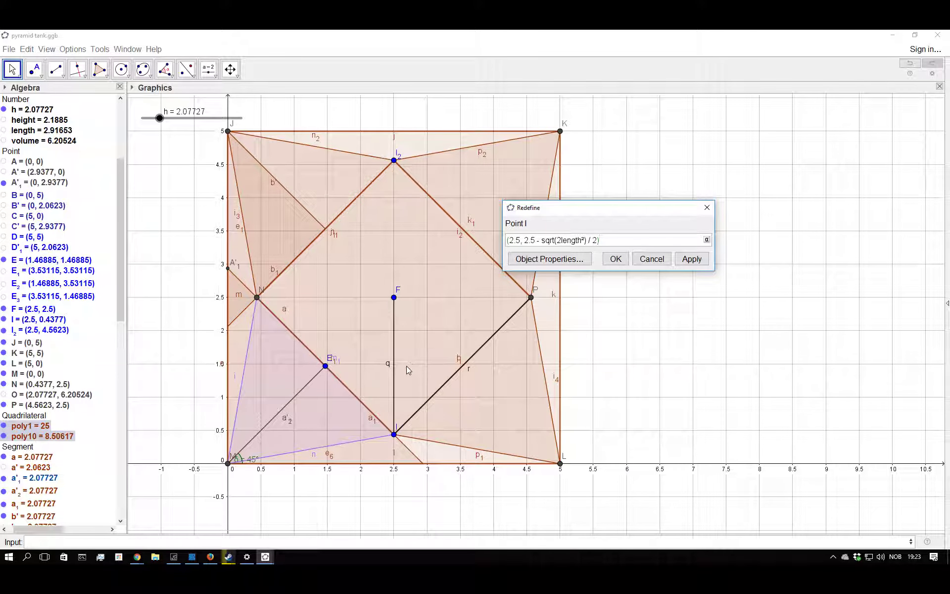
{"action": "left_click", "coordinate": [394, 297]}
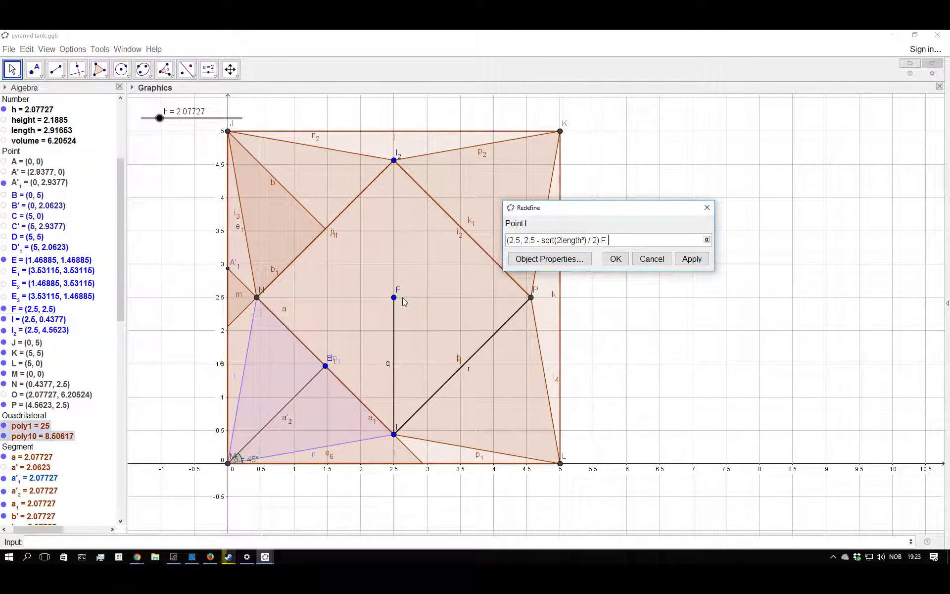
{"action": "left_click", "coordinate": [703, 208]}
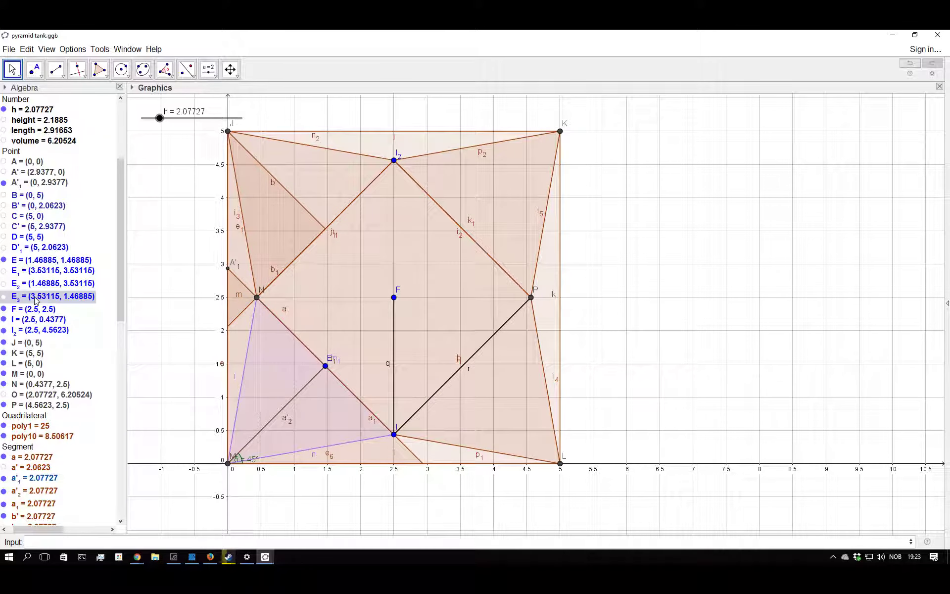
{"action": "double_click", "coordinate": [31, 324]}
{"action": "left_click_drag", "start_coordinate": [442, 265], "coordinate": [285, 222]}
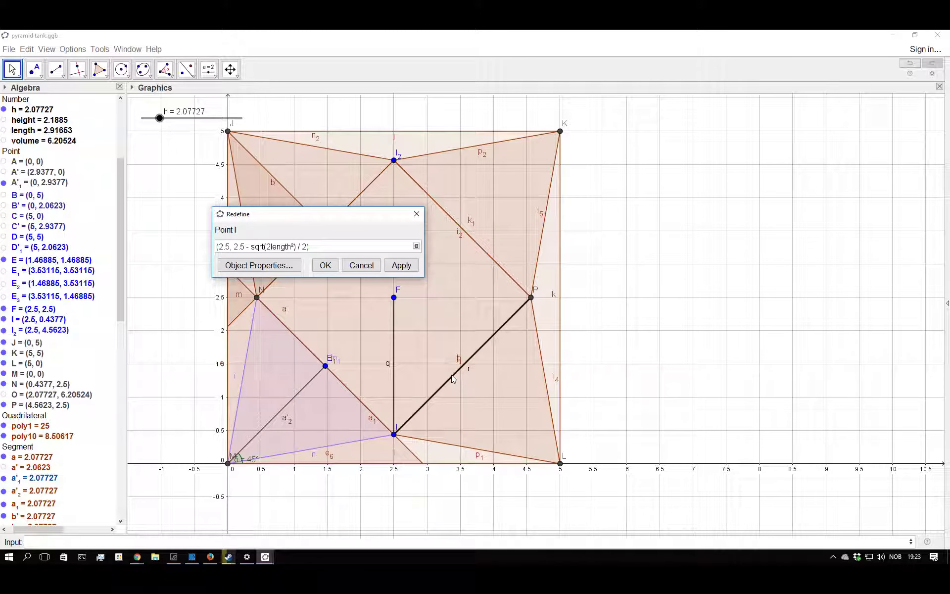
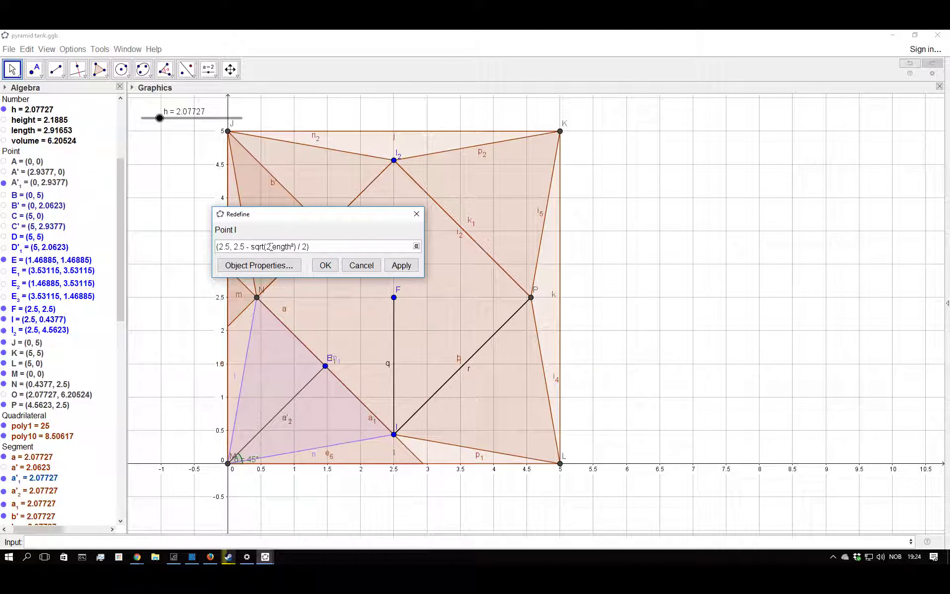
{"action": "left_click", "coordinate": [417, 219]}
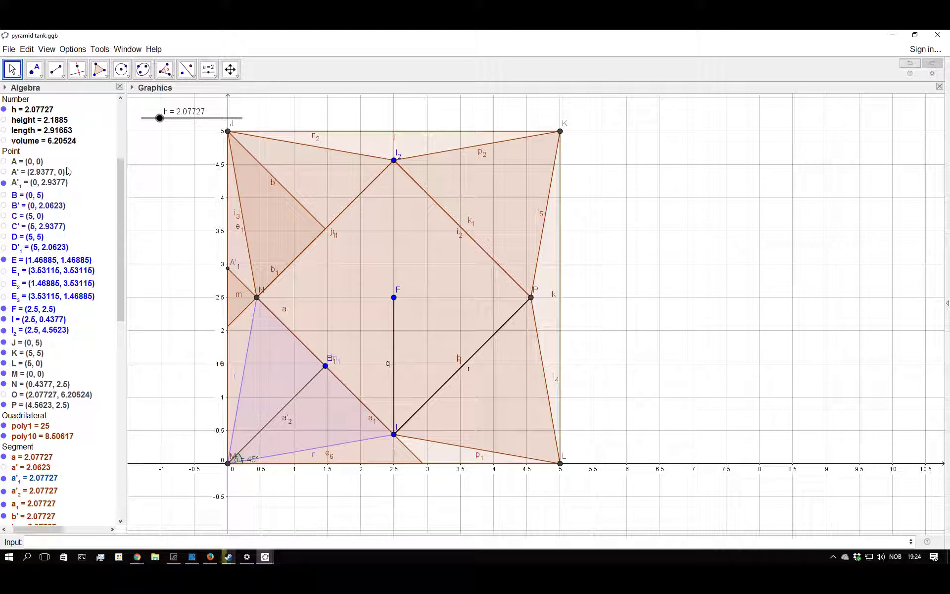
- Draw a segment from point I₂ to point I, along the inner square's vertical diagonal
{"action": "left_click", "coordinate": [56, 68]}
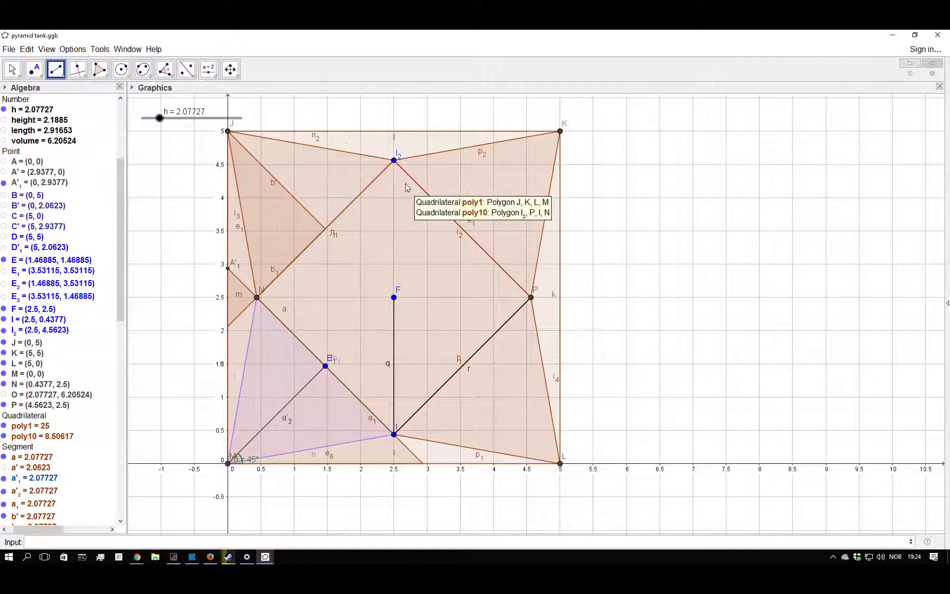
{"action": "left_click", "coordinate": [394, 160]}
{"action": "left_click", "coordinate": [394, 435]}
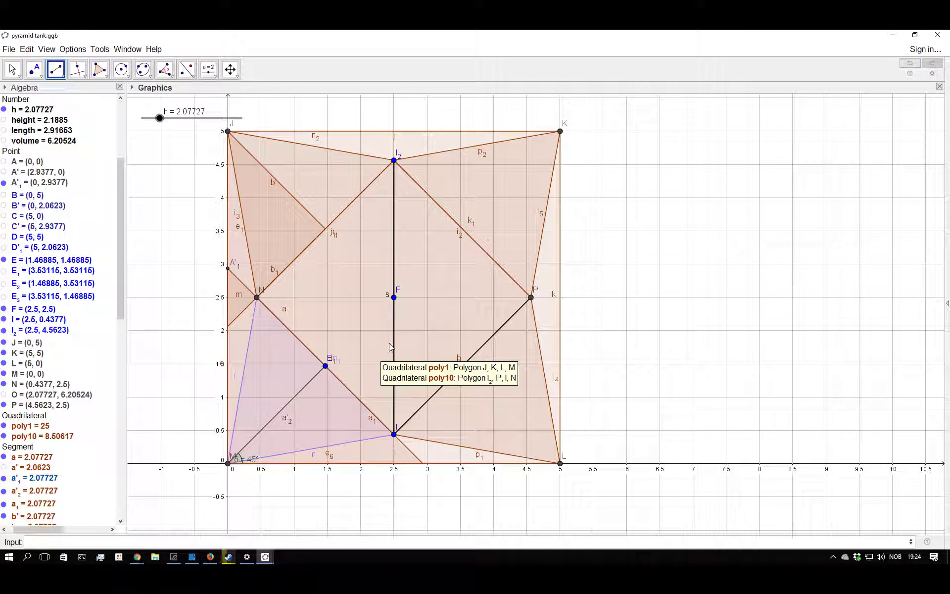
- Draw a triangle with the Polygon tool through points I₂, P and I
{"action": "left_click", "coordinate": [99, 69]}
{"action": "left_click", "coordinate": [394, 161]}
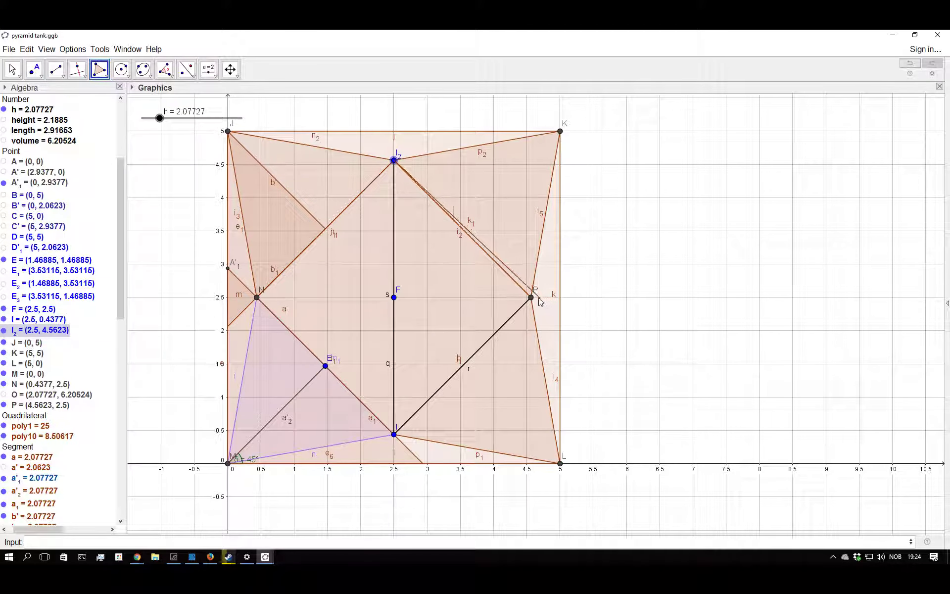
{"action": "left_click", "coordinate": [532, 298]}
{"action": "left_click", "coordinate": [394, 434]}
{"action": "left_click", "coordinate": [394, 160]}
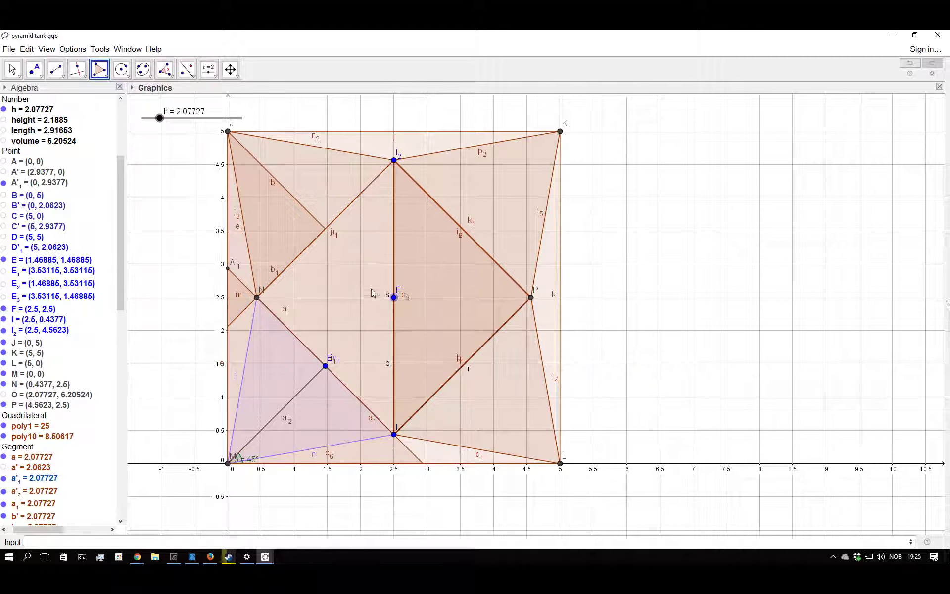
- Draw a short segment across F from (2, 2.5) to about (3.25, 2.51), and undo back to the segments F–I and I–P
{"action": "left_click", "coordinate": [56, 70]}
{"action": "left_click", "coordinate": [361, 298]}
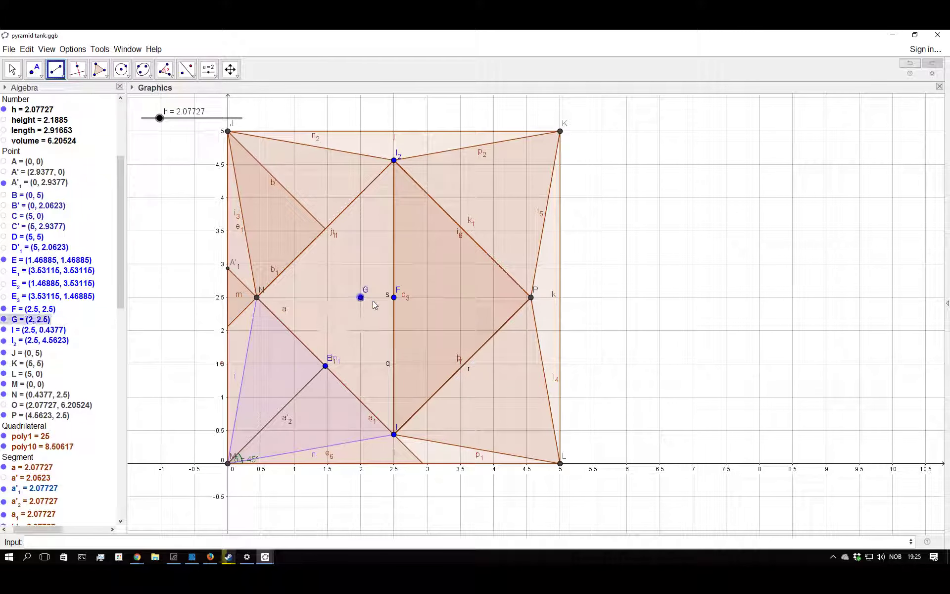
{"action": "left_click", "coordinate": [444, 297]}
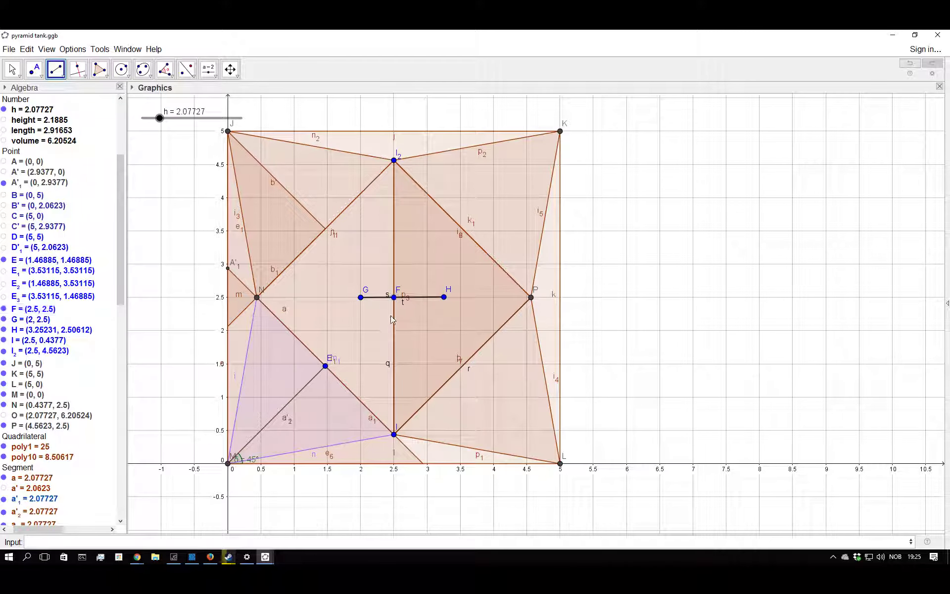
{"action": "left_click", "coordinate": [394, 435]}
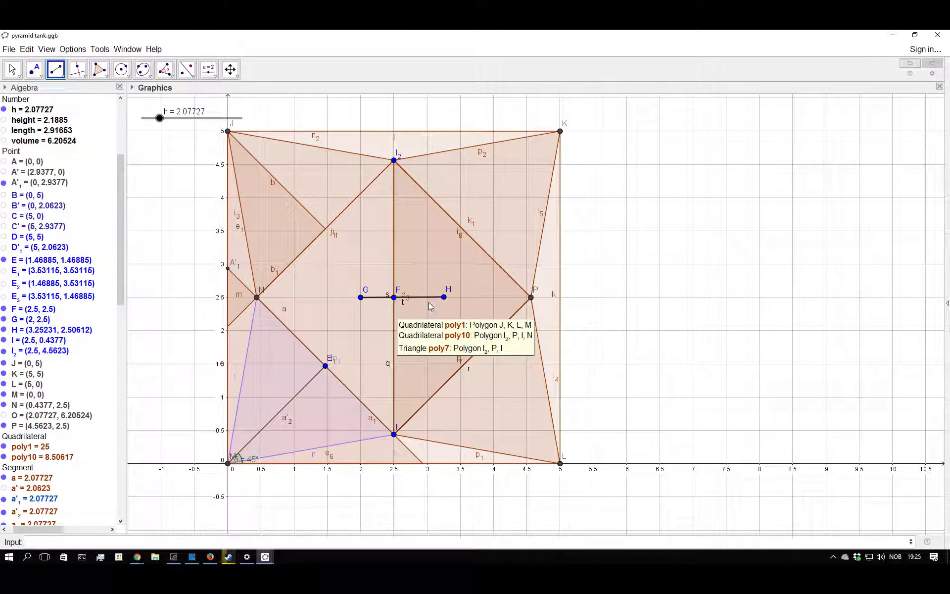
{"action": "key", "text": "ctrl+z"}
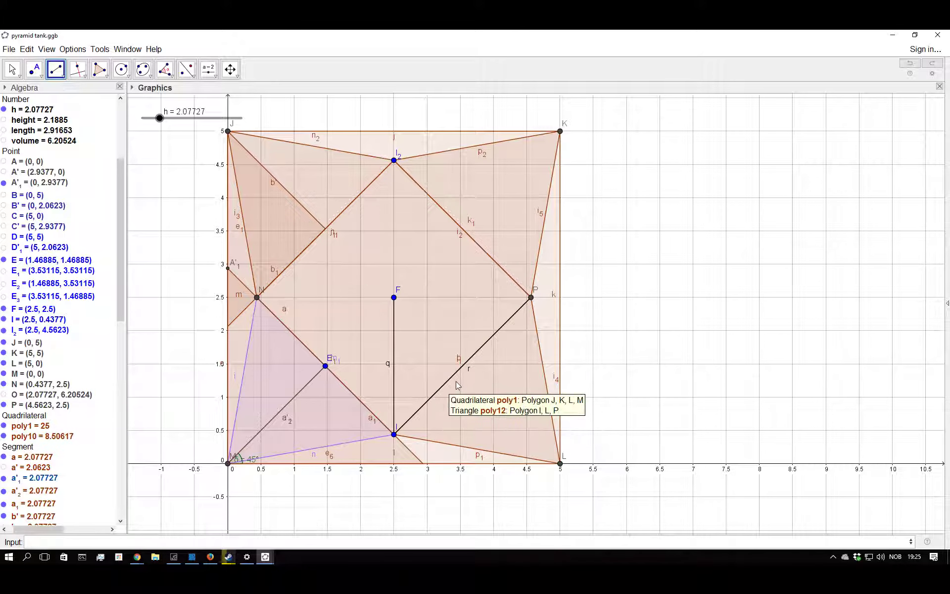
- Draw a triangle with the Polygon tool through points I, F and P
{"action": "left_click", "coordinate": [393, 298]}
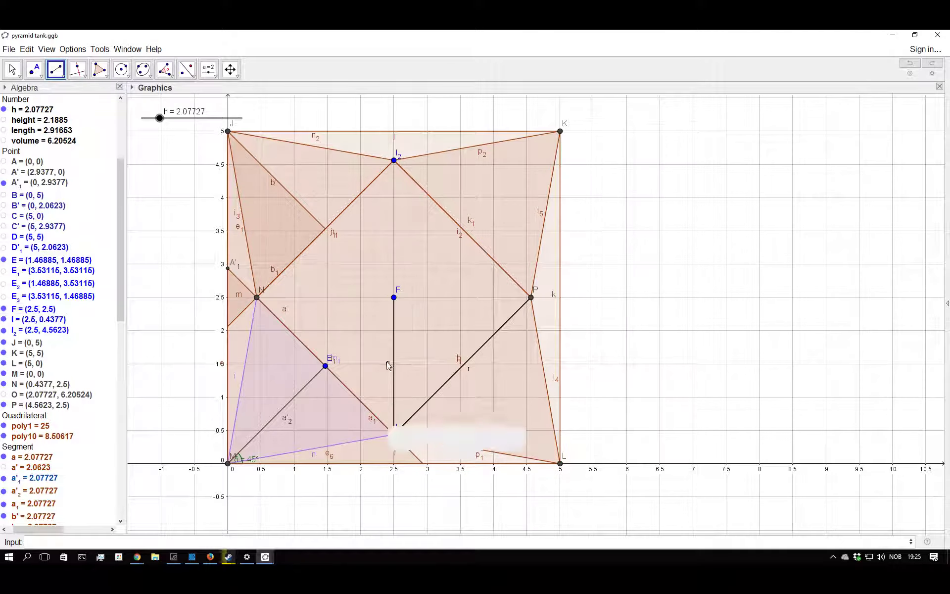
{"action": "left_click", "coordinate": [92, 78]}
{"action": "left_click", "coordinate": [124, 91]}
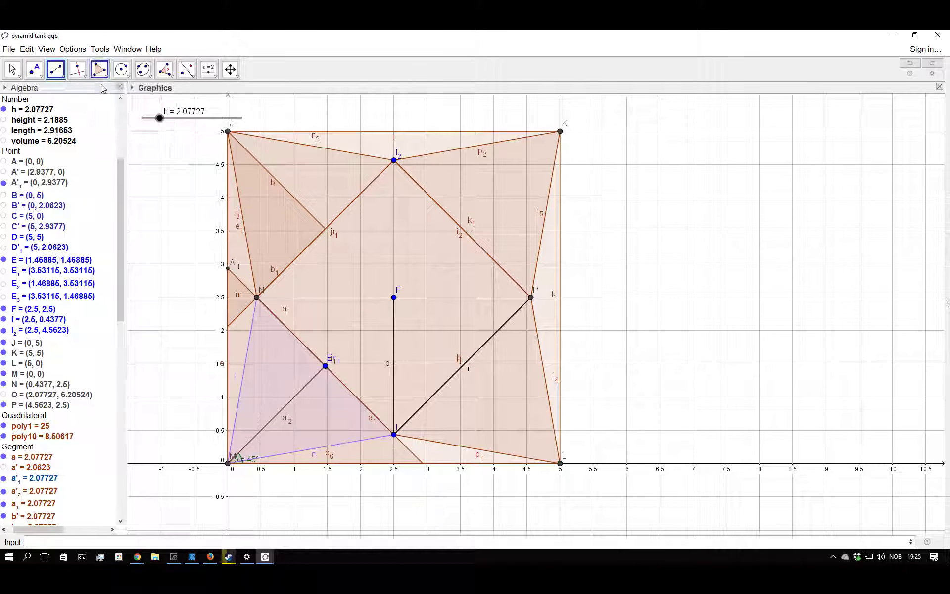
{"action": "left_click", "coordinate": [394, 434]}
{"action": "left_click", "coordinate": [394, 298]}
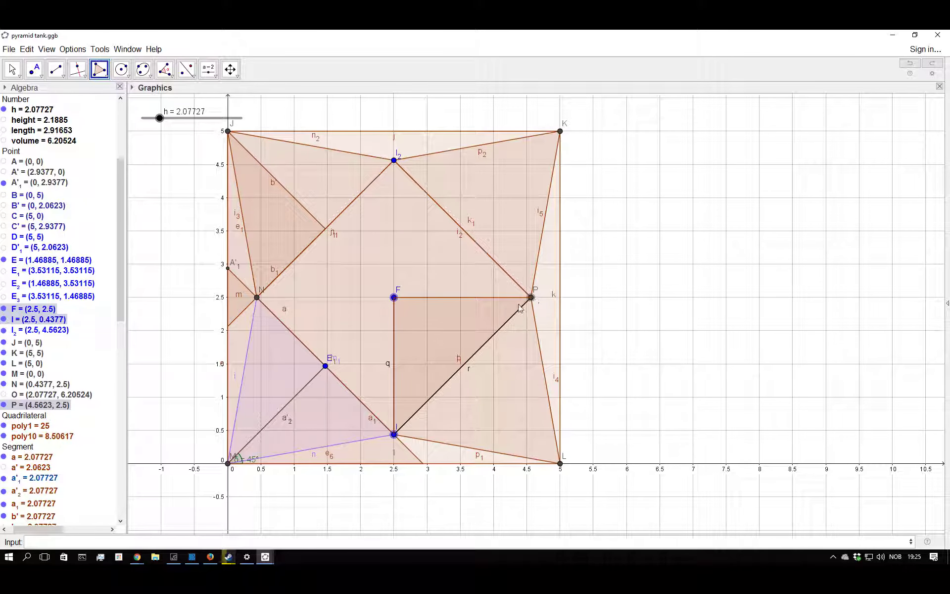
{"action": "left_click", "coordinate": [531, 298]}
{"action": "left_click", "coordinate": [394, 435]}
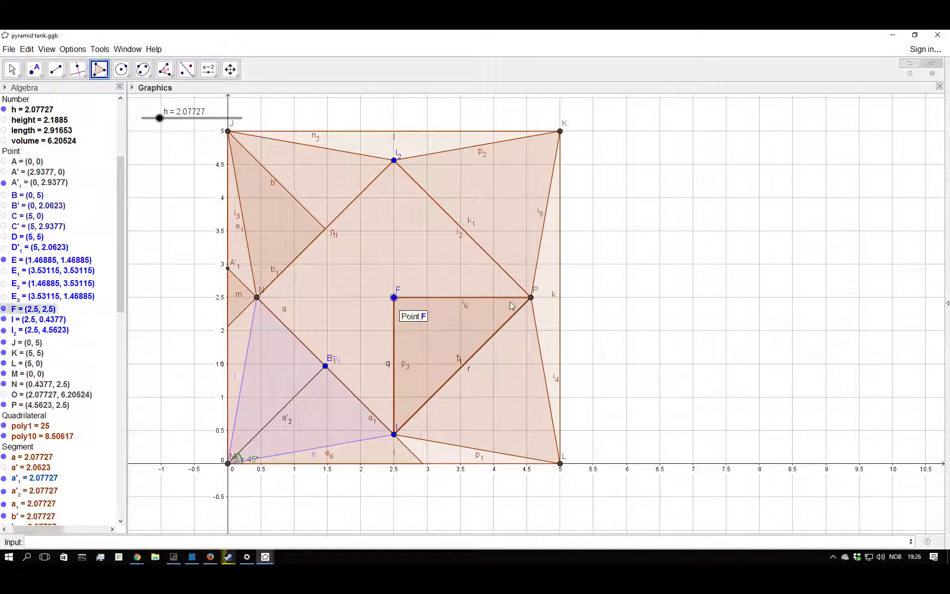
- Undo the triangle I–F–P, the segments I–P and F–I, and point F, and leave the Polygon tool
{"action": "key", "text": "ctrl+z"}
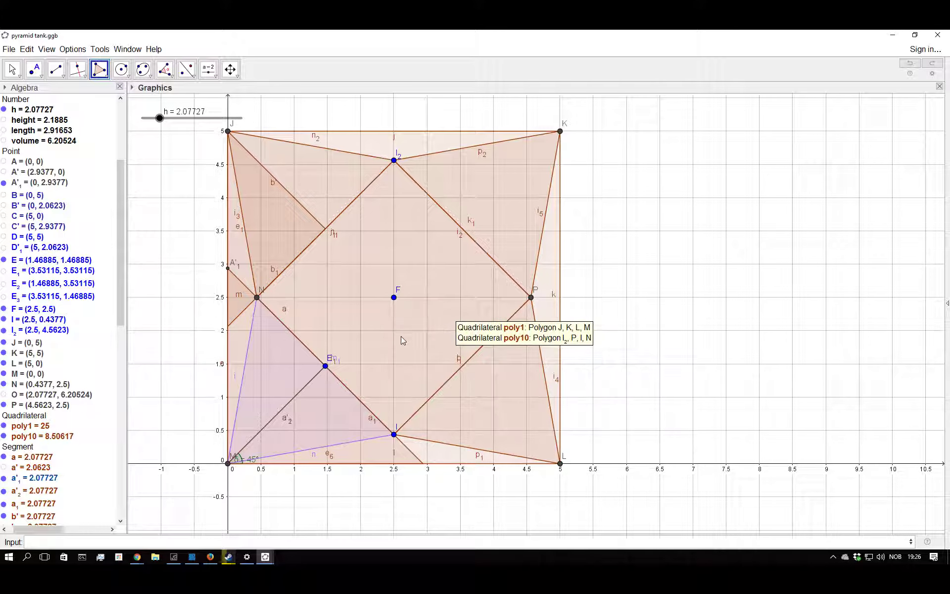
{"action": "key", "text": "ctrl+z"}
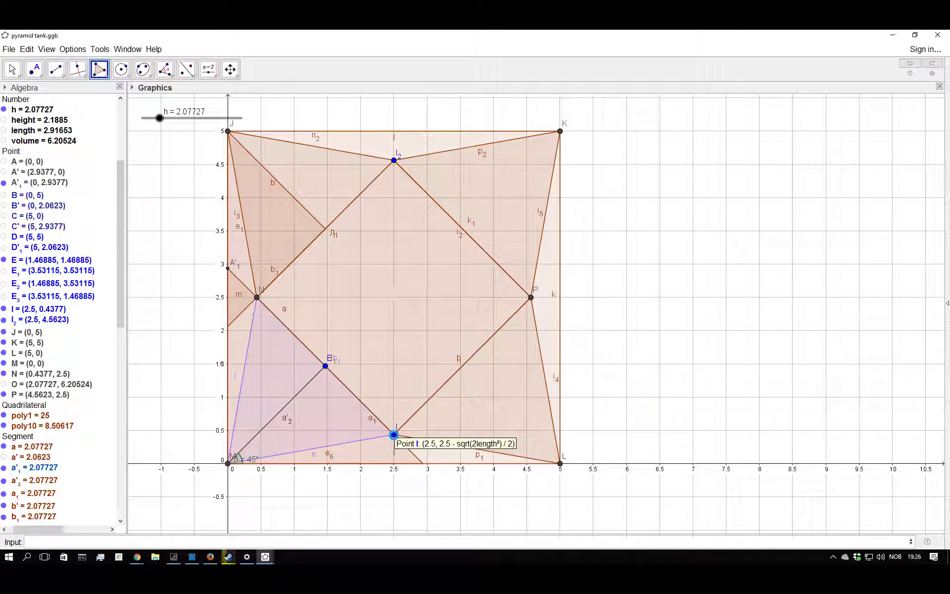
{"action": "key", "text": "Escape"}
- Examine the term sqrt(2length²) / 2 in point I's definition, and close the dialog without changes
{"action": "double_click", "coordinate": [393, 435]}
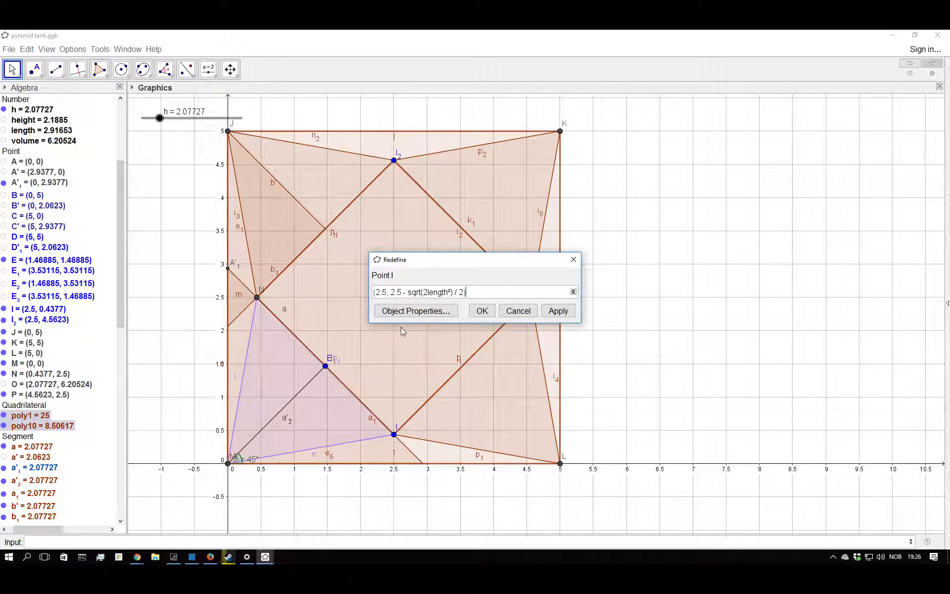
{"action": "left_click_drag", "start_coordinate": [411, 293], "coordinate": [467, 293]}
{"action": "left_click", "coordinate": [414, 292]}
{"action": "left_click", "coordinate": [456, 297]}
{"action": "left_click_drag", "start_coordinate": [414, 292], "coordinate": [562, 267]}
{"action": "left_click", "coordinate": [435, 291]}
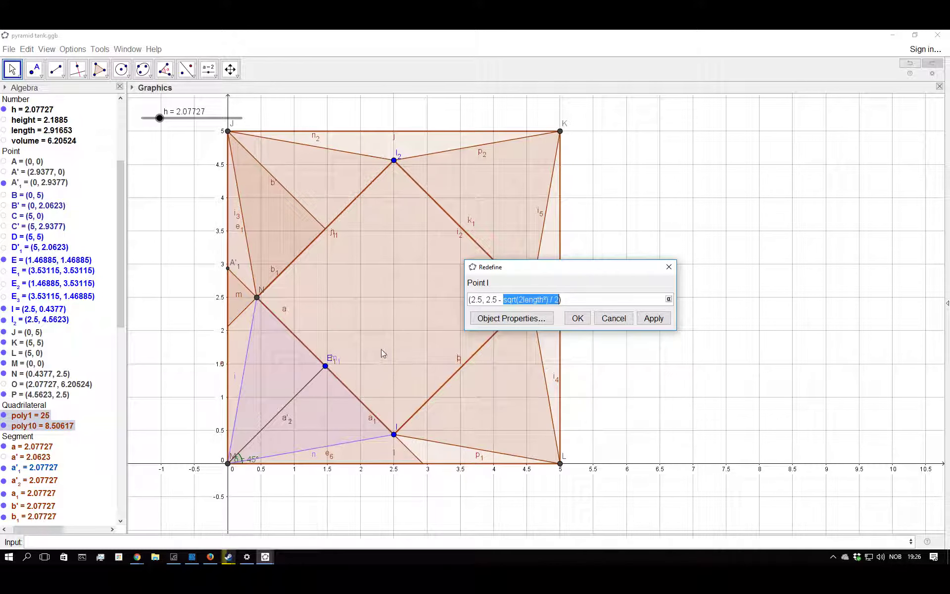
{"action": "left_click", "coordinate": [476, 299]}
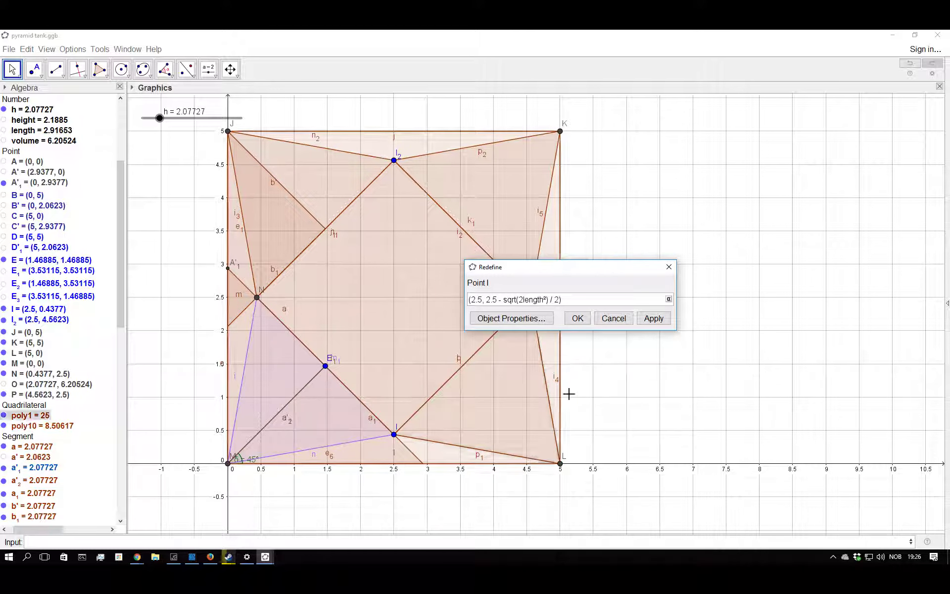
{"action": "left_click", "coordinate": [614, 318]}
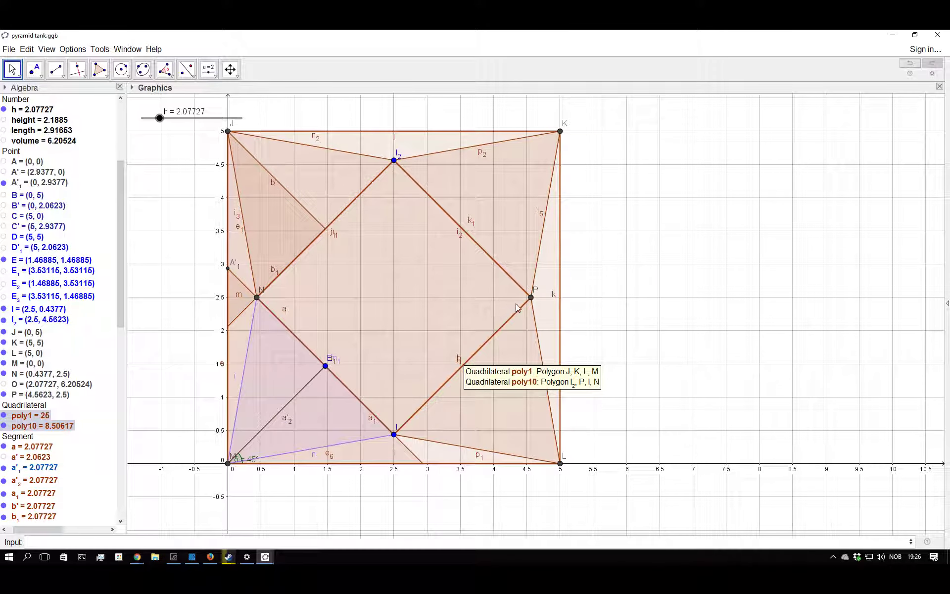
{"action": "scroll", "coordinate": [445, 271], "scroll_direction": "down", "scroll_amount": 5}
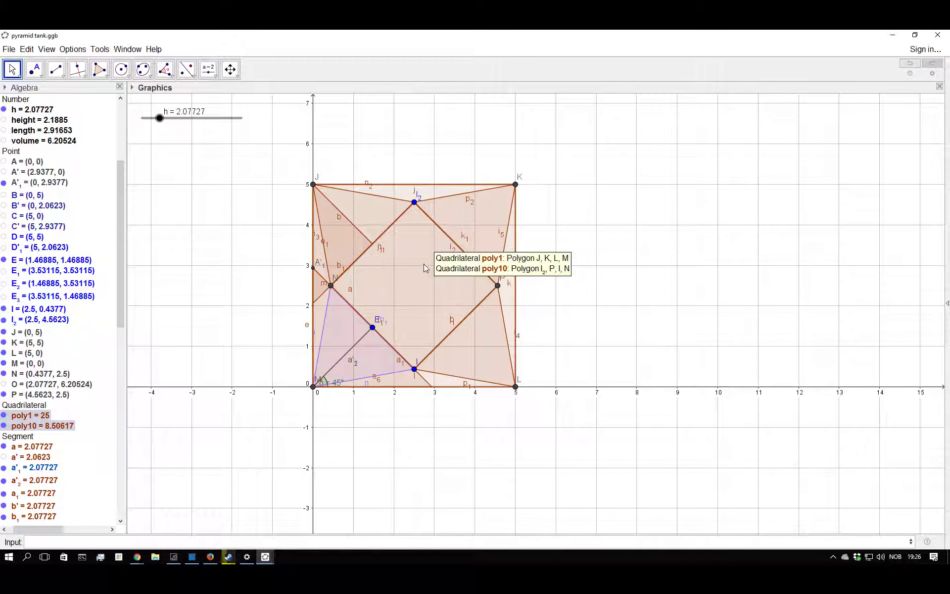
{"action": "scroll", "coordinate": [432, 247], "scroll_direction": "up", "scroll_amount": 2}
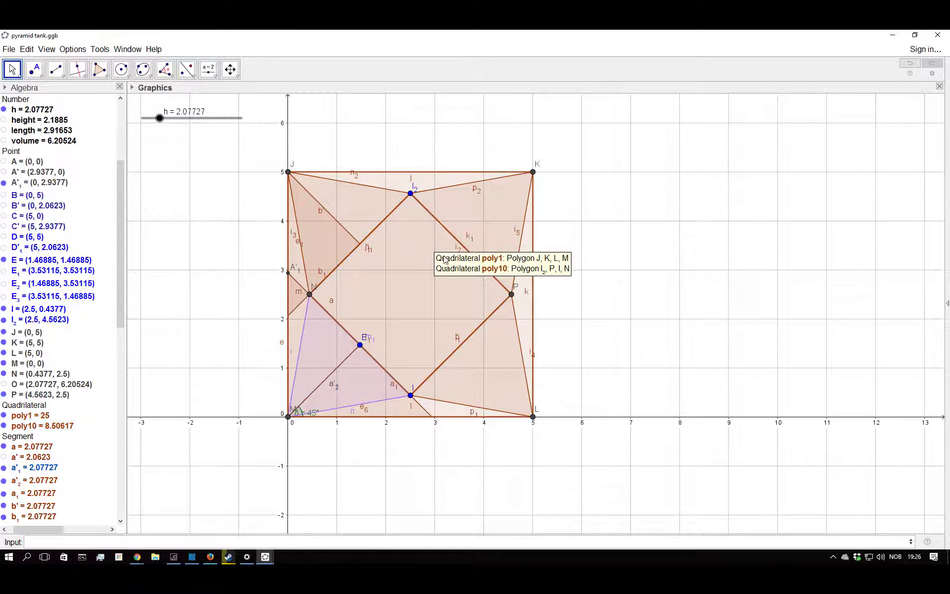
- Set slider h to 2.20077, and temporarily widen the Algebra view before restoring its narrow width
{"action": "scroll", "coordinate": [420, 238], "scroll_direction": "down", "scroll_amount": 3}
{"action": "scroll", "coordinate": [391, 215], "scroll_direction": "up", "scroll_amount": 2}
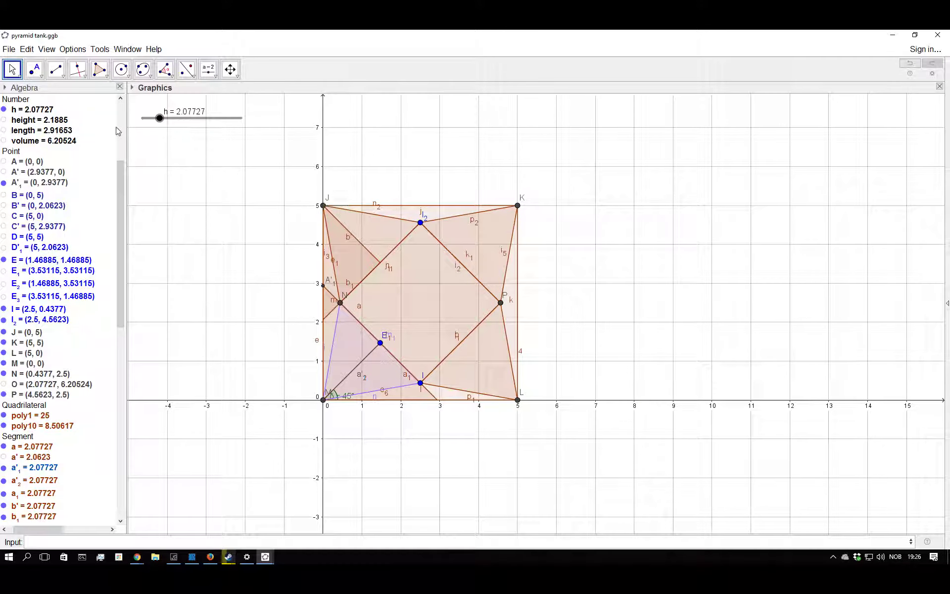
{"action": "left_click_drag", "start_coordinate": [162, 123], "coordinate": [155, 121]}
{"action": "left_click_drag", "start_coordinate": [125, 160], "coordinate": [723, 204]}
{"action": "mouse_move", "coordinate": [754, 122]}
{"action": "left_mouse_down"}
{"action": "mouse_move", "coordinate": [815, 126]}
{"action": "mouse_move", "coordinate": [789, 130]}
{"action": "mouse_move", "coordinate": [838, 119]}
{"action": "mouse_move", "coordinate": [764, 120]}
{"action": "left_mouse_up"}
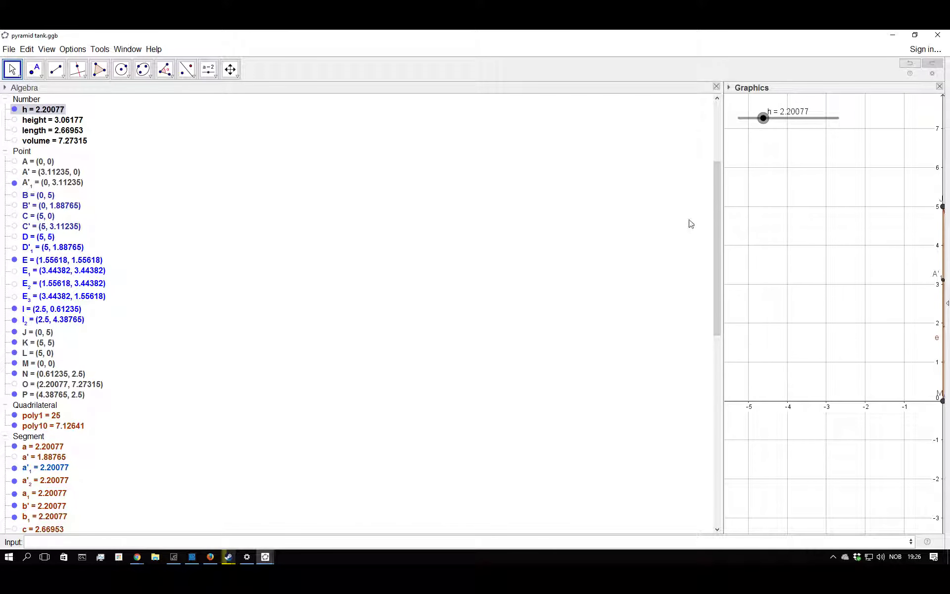
{"action": "left_click_drag", "start_coordinate": [722, 218], "coordinate": [127, 200]}
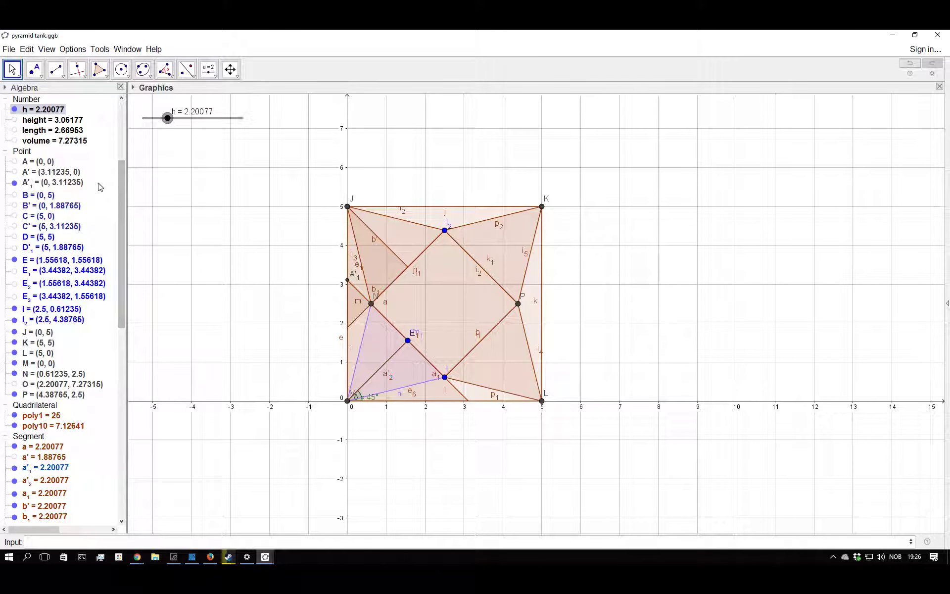
- Raise slider h to 3.11127 to shrink the inner square, and bring it back to 2.36877
{"action": "left_click_drag", "start_coordinate": [169, 119], "coordinate": [218, 127]}
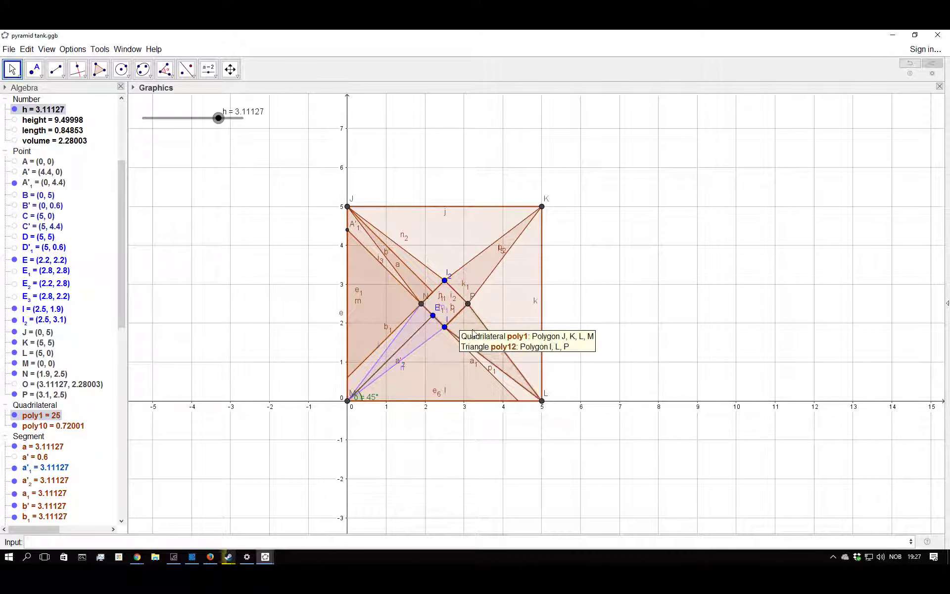
{"action": "left_click_drag", "start_coordinate": [217, 119], "coordinate": [178, 118]}
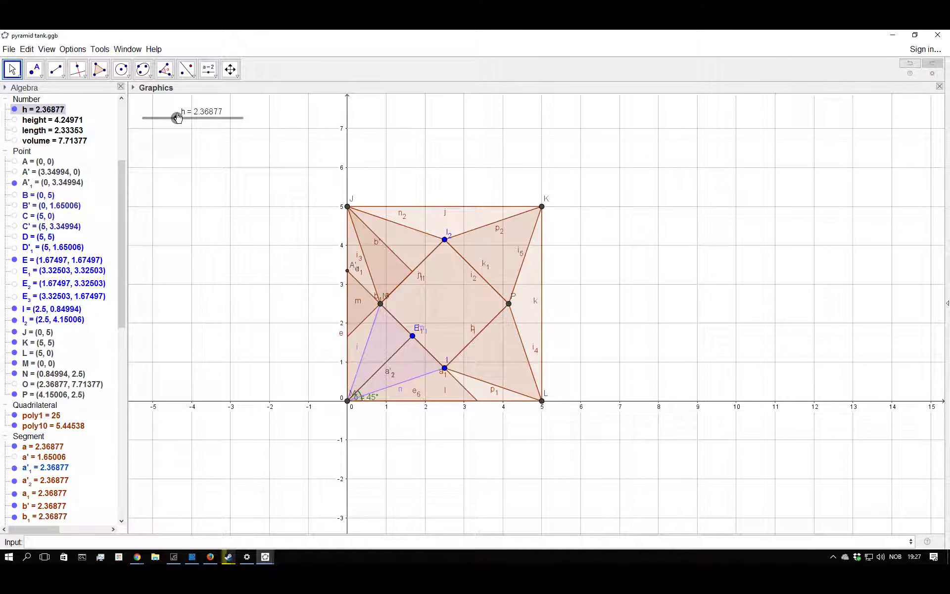
{"action": "scroll", "coordinate": [186, 288], "scroll_direction": "down", "scroll_amount": 5}
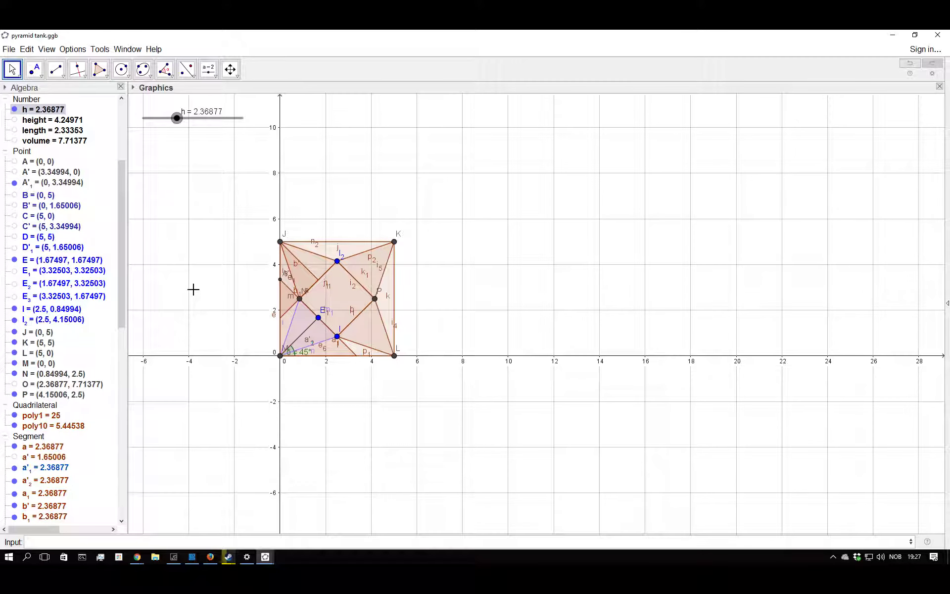
{"action": "scroll", "coordinate": [297, 218], "scroll_direction": "up", "scroll_amount": 5}
{"action": "scroll", "coordinate": [396, 282], "scroll_direction": "down", "scroll_amount": 3}
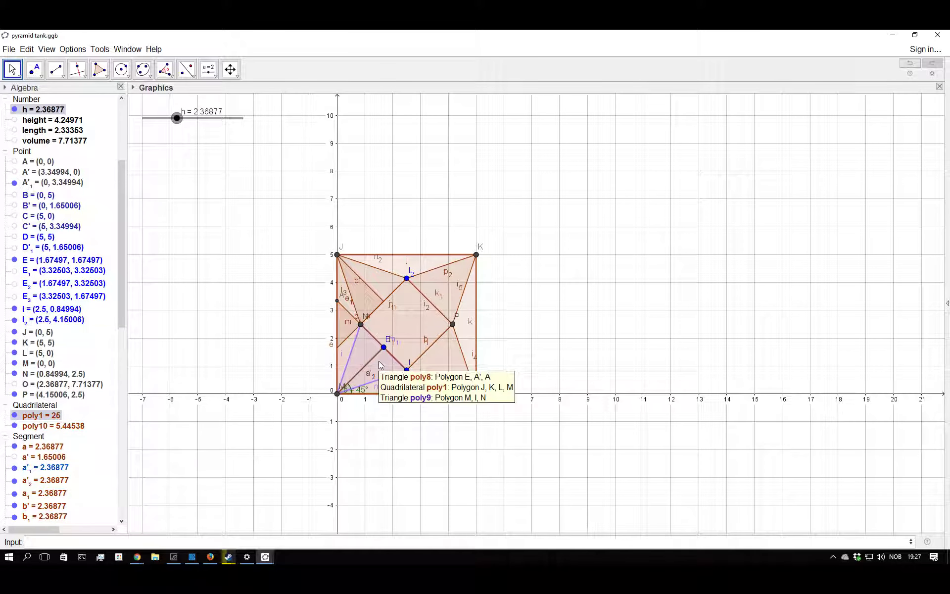
{"action": "scroll", "coordinate": [380, 363], "scroll_direction": "down", "scroll_amount": 2}
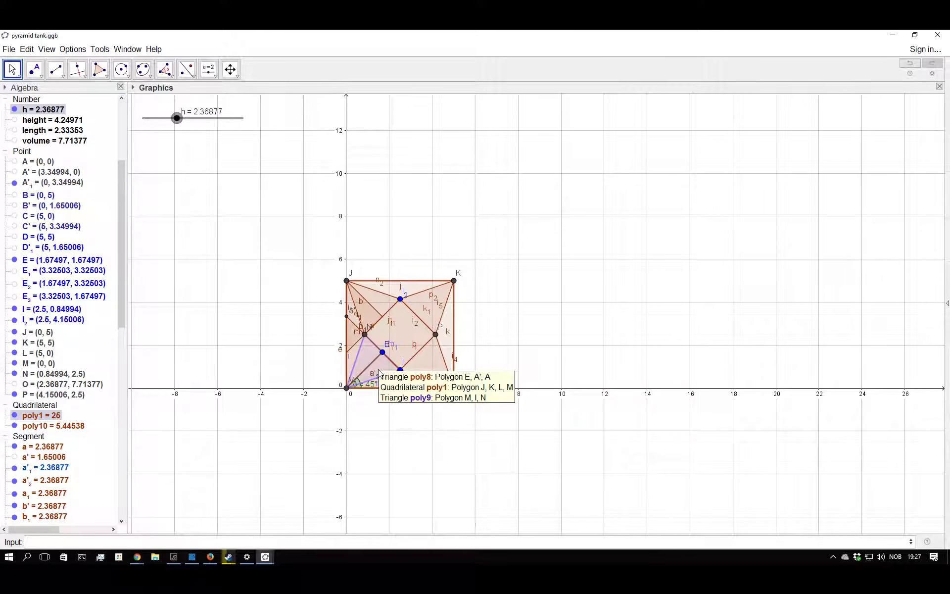
{"action": "scroll", "coordinate": [387, 395], "scroll_direction": "up", "scroll_amount": 2}
- Switch to the irregular_pyramid_net_generator.ggb window and examine the definitions of its angle and height numbers
{"action": "key", "text": "alt+Tab"}
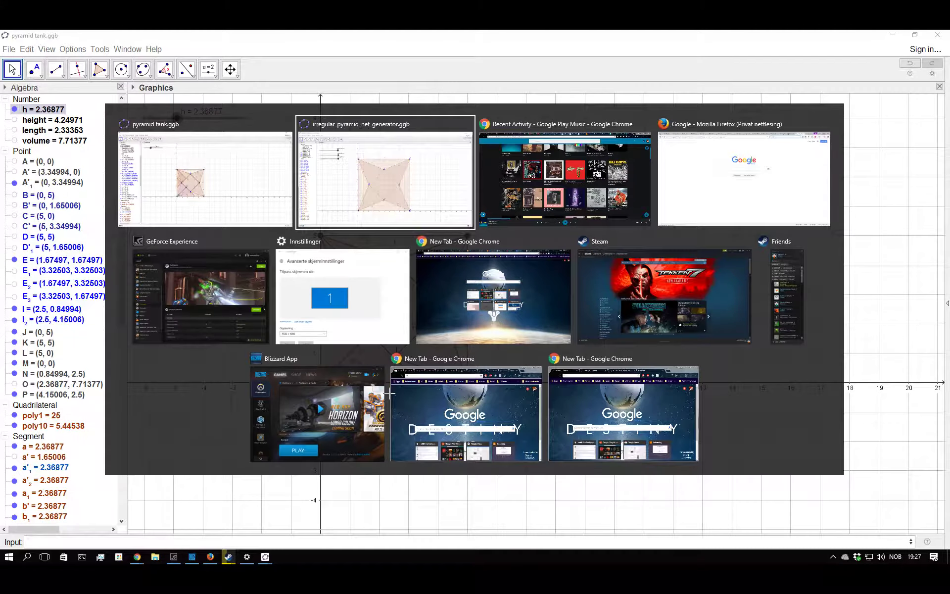
{"action": "scroll", "coordinate": [468, 332], "scroll_direction": "down", "scroll_amount": 2}
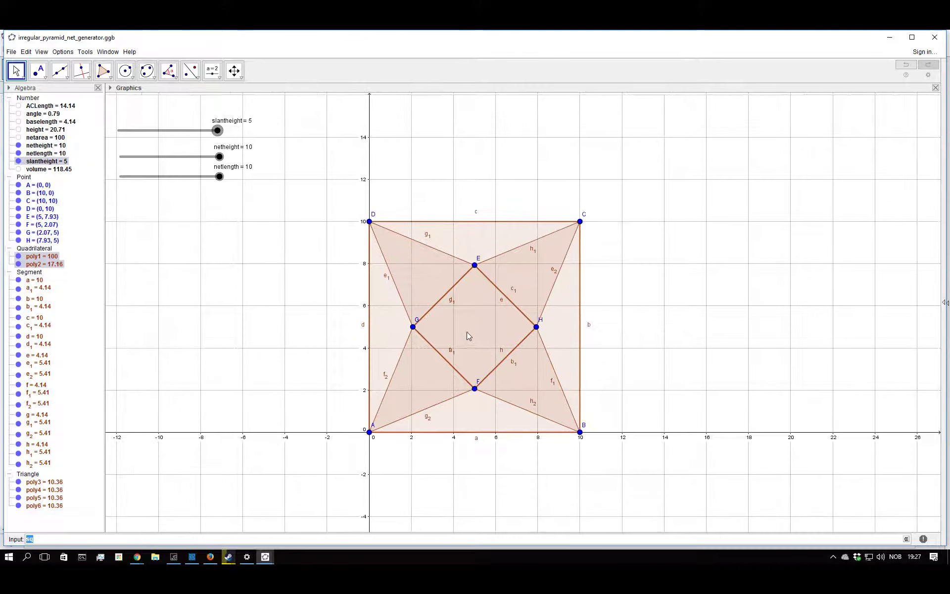
{"action": "scroll", "coordinate": [650, 312], "scroll_direction": "down", "scroll_amount": 2}
{"action": "scroll", "coordinate": [650, 312], "scroll_direction": "up", "scroll_amount": 5}
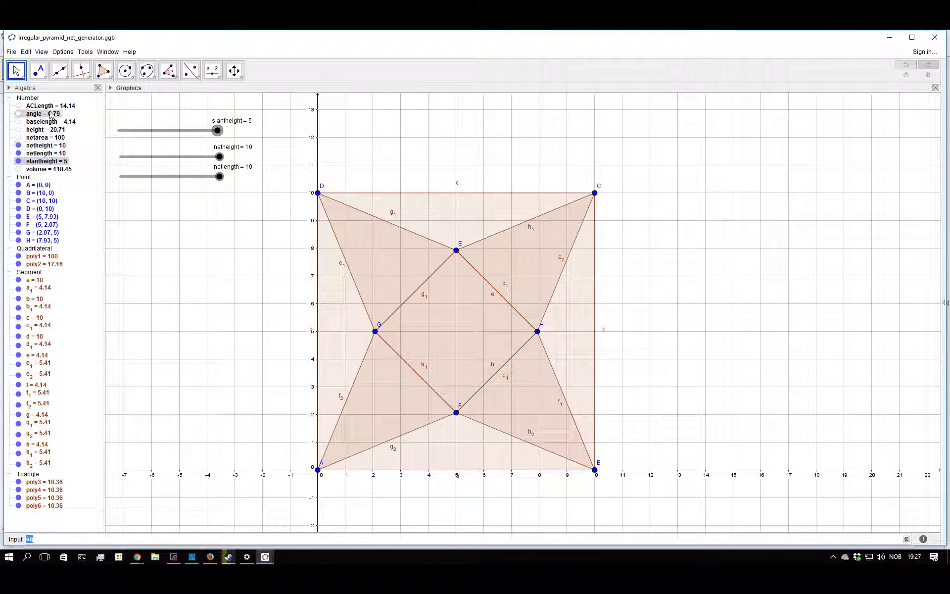
{"action": "mouse_move", "coordinate": [42, 113]}
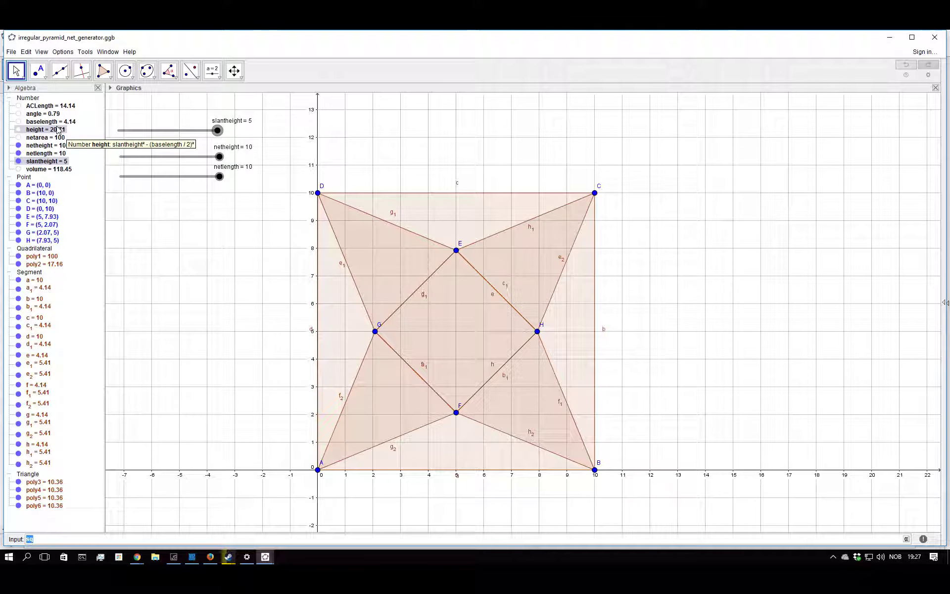
- Try out the netheight, netlength and slantheight sliders, leaving them at 10, 10 and 5
{"action": "mouse_move", "coordinate": [221, 160]}
{"action": "left_mouse_down"}
{"action": "mouse_move", "coordinate": [118, 158]}
{"action": "mouse_move", "coordinate": [220, 157]}
{"action": "left_mouse_up"}
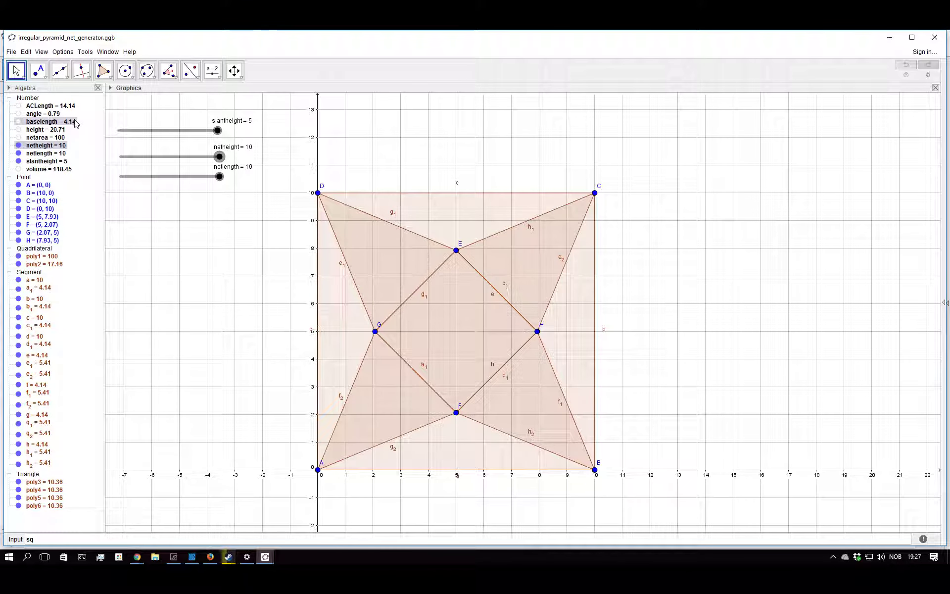
{"action": "left_click_drag", "start_coordinate": [222, 179], "coordinate": [249, 190]}
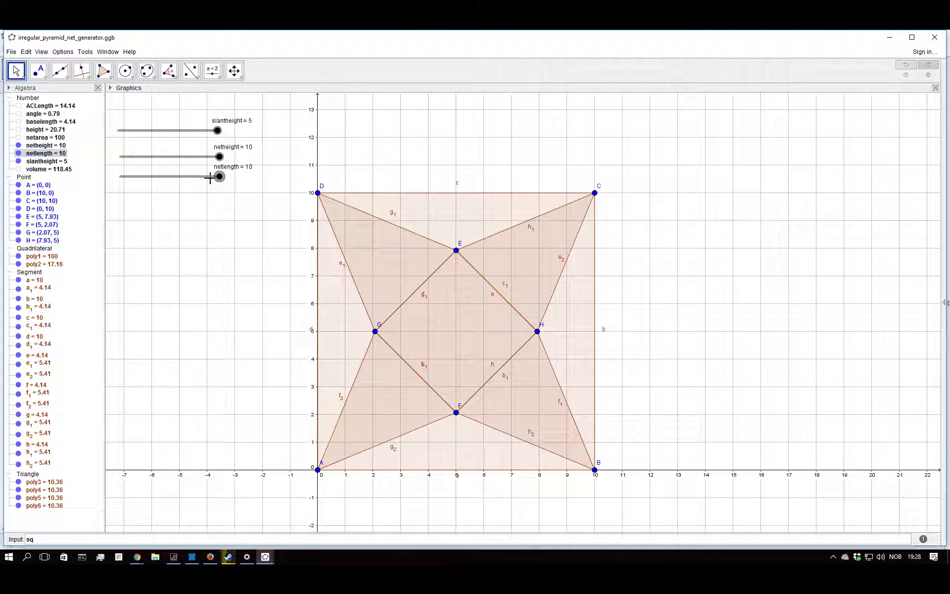
{"action": "mouse_move", "coordinate": [219, 157]}
{"action": "left_mouse_down"}
{"action": "mouse_move", "coordinate": [163, 157]}
{"action": "mouse_move", "coordinate": [219, 157]}
{"action": "left_mouse_up"}
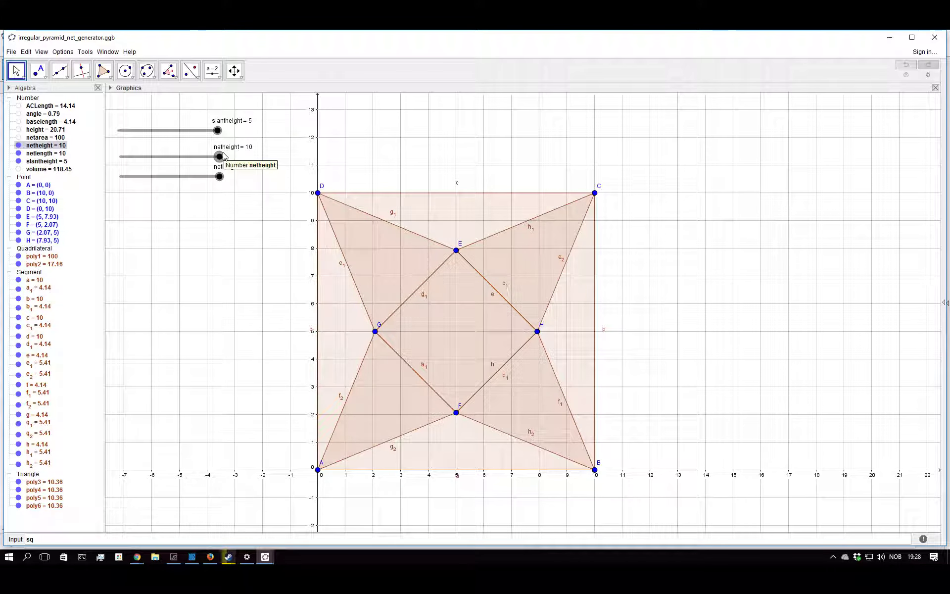
{"action": "mouse_move", "coordinate": [218, 134]}
{"action": "left_mouse_down"}
{"action": "mouse_move", "coordinate": [157, 133]}
{"action": "mouse_move", "coordinate": [230, 140]}
{"action": "left_mouse_up"}
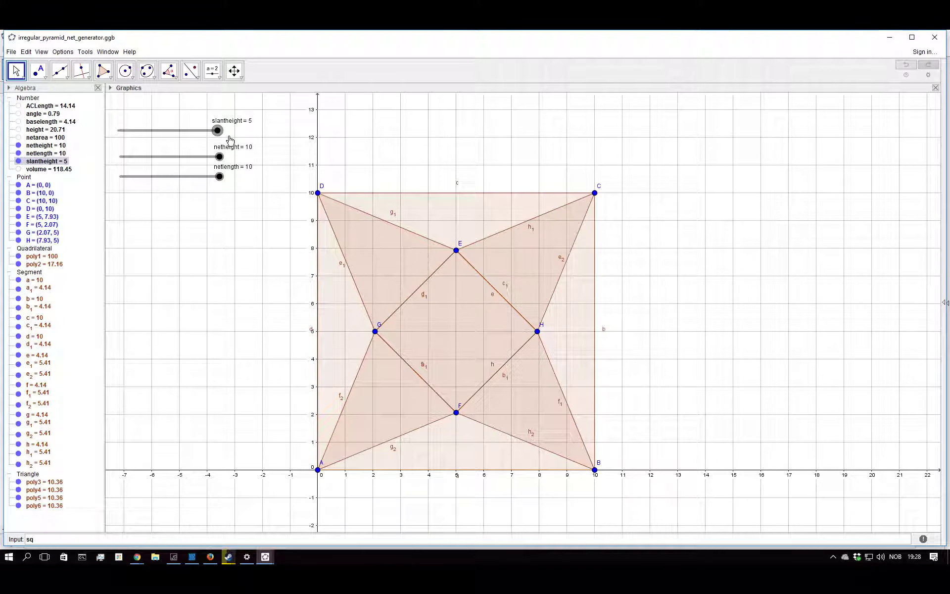
- Set the maximum of the slantheight slider to 10
{"action": "right_click", "coordinate": [218, 134]}
{"action": "left_click", "coordinate": [255, 237]}
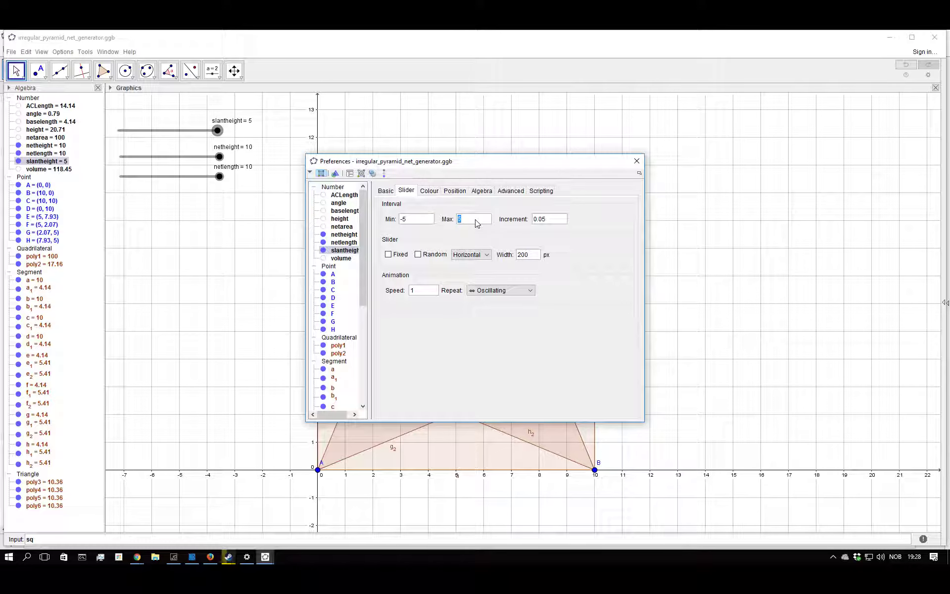
{"action": "left_click", "coordinate": [637, 161]}
- Move the slantheight slider through 7.7 and 7.2, and up to 10
{"action": "left_click_drag", "start_coordinate": [186, 132], "coordinate": [206, 148]}
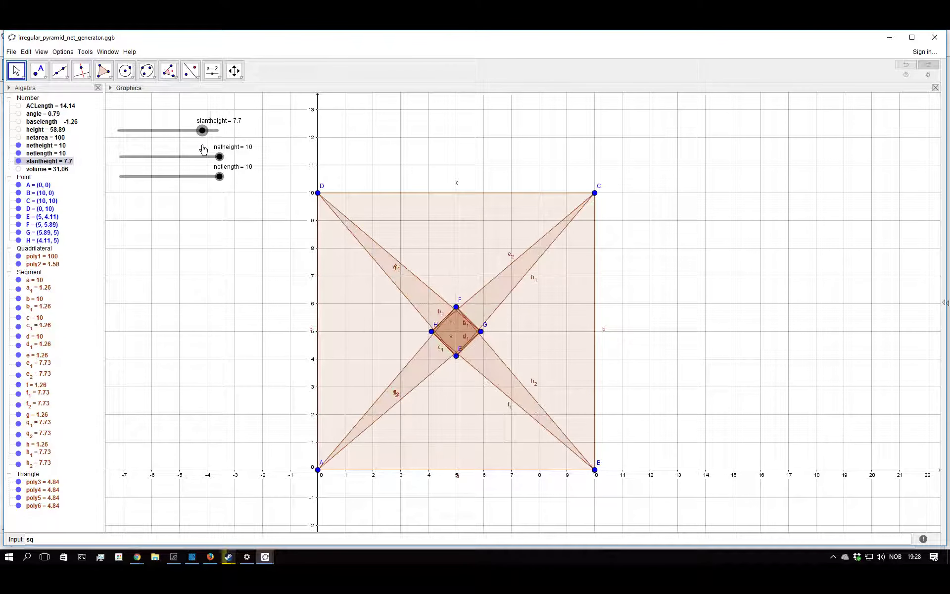
{"action": "left_click_drag", "start_coordinate": [216, 151], "coordinate": [234, 152]}
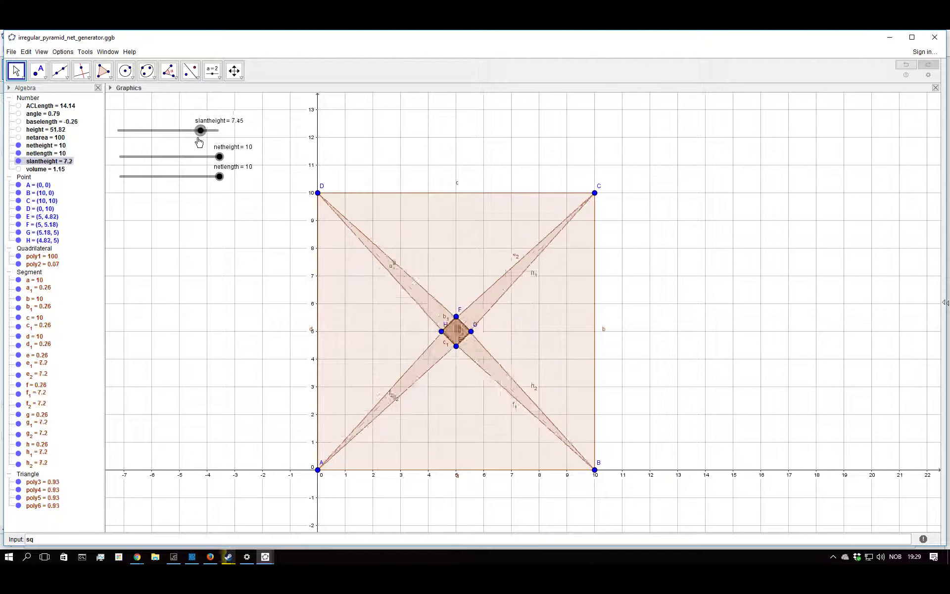
{"action": "left_click_drag", "start_coordinate": [180, 141], "coordinate": [200, 144]}
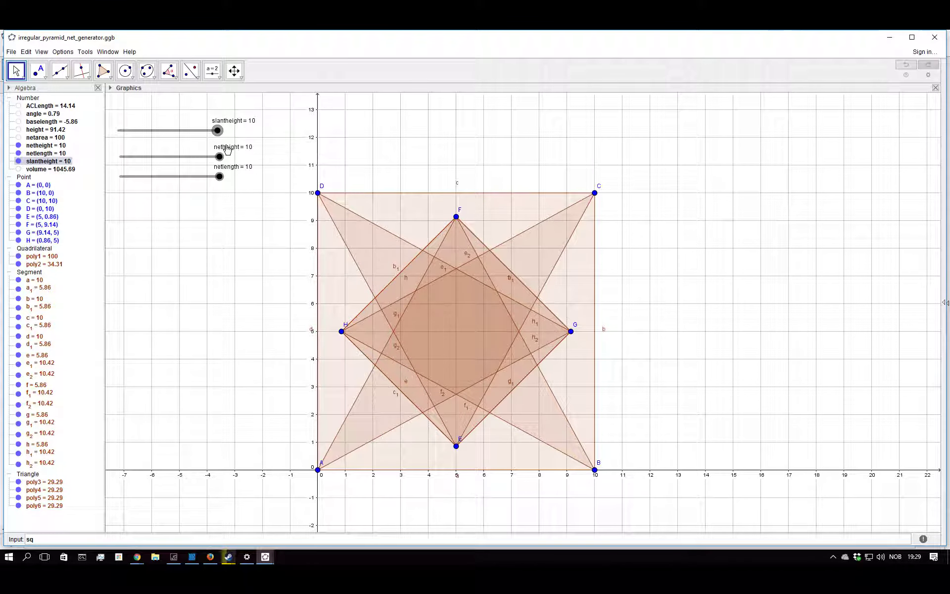
- Set netheight to 5.05, netlength to 5.1 and slantheight to 2.3
{"action": "left_click_drag", "start_coordinate": [218, 152], "coordinate": [172, 157]}
{"action": "left_click_drag", "start_coordinate": [221, 179], "coordinate": [173, 179]}
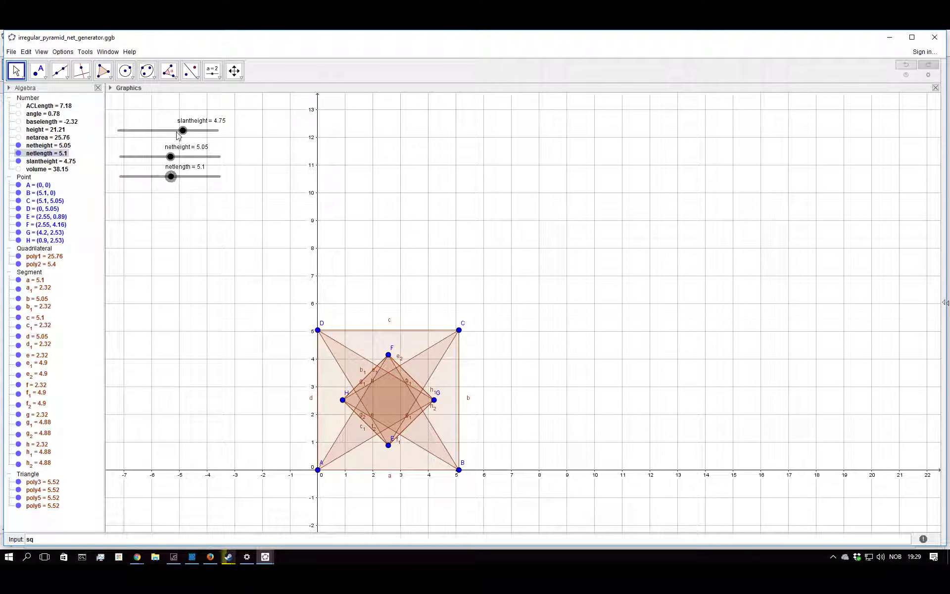
{"action": "left_click_drag", "start_coordinate": [179, 132], "coordinate": [167, 134]}
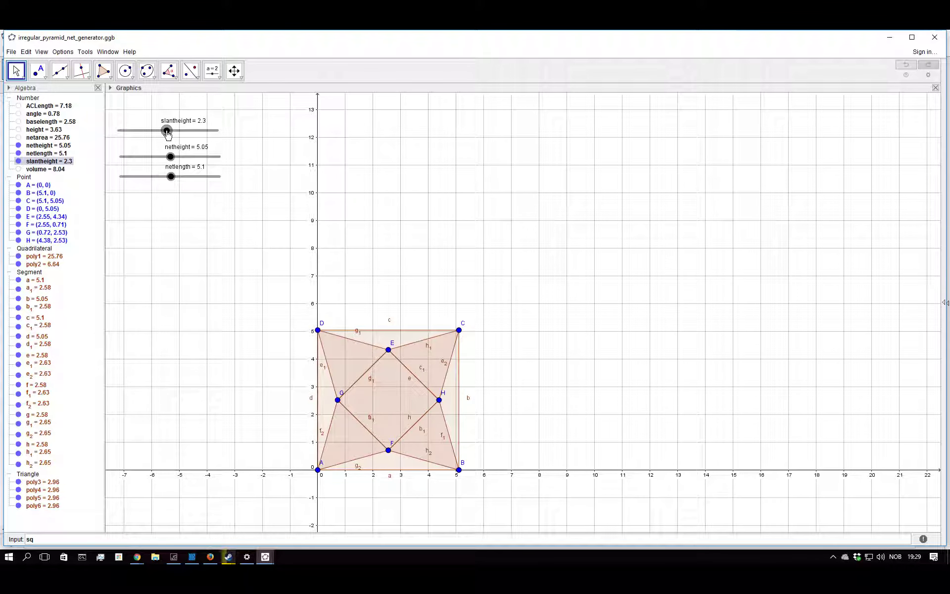
- Set h to 2.30677 in pyramid tank.ggb, and set netlength and netheight to 5 in irregular_pyramid_net_generator.ggb
{"action": "key", "text": "alt+Tab"}
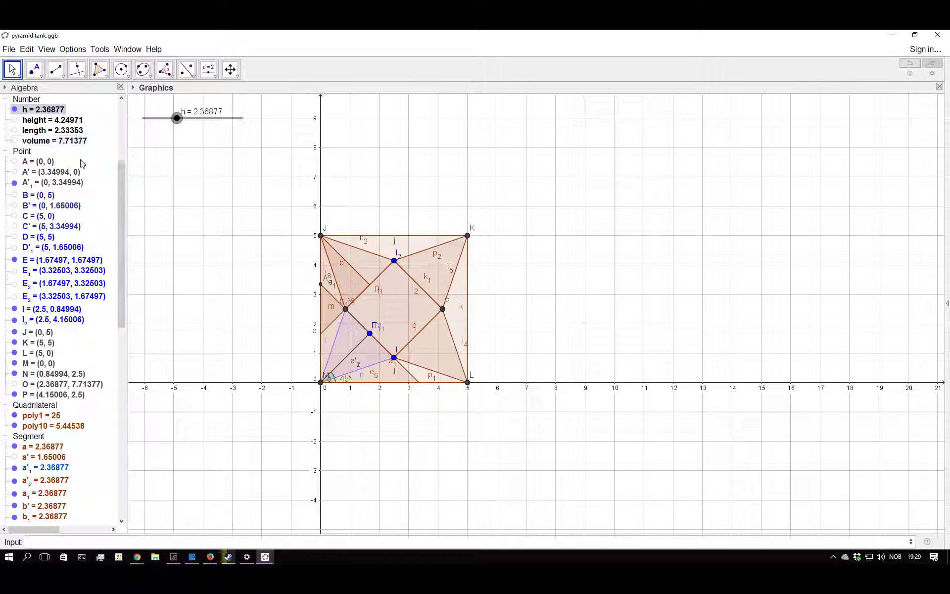
{"action": "left_click_drag", "start_coordinate": [178, 121], "coordinate": [174, 121]}
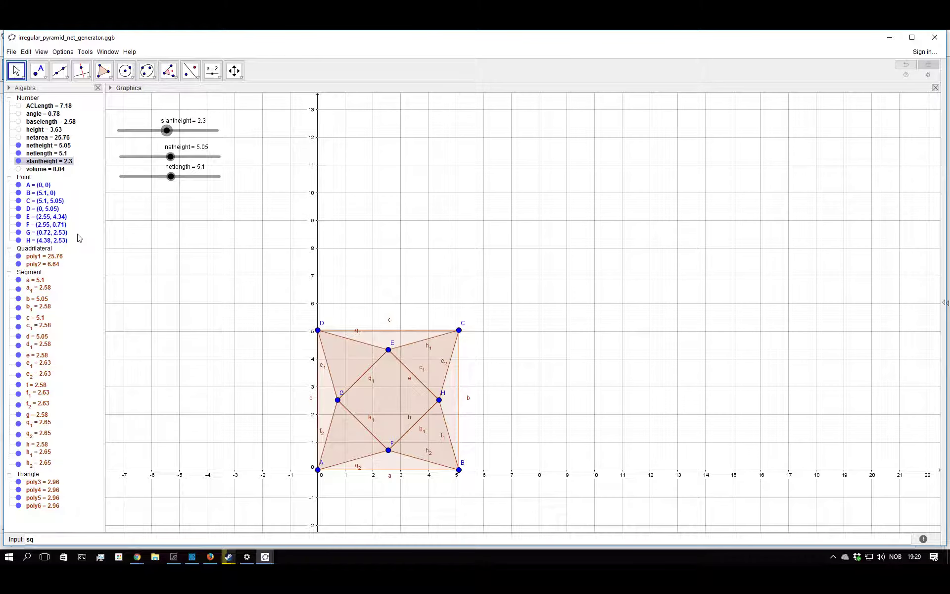
{"action": "left_click_drag", "start_coordinate": [173, 183], "coordinate": [170, 160]}
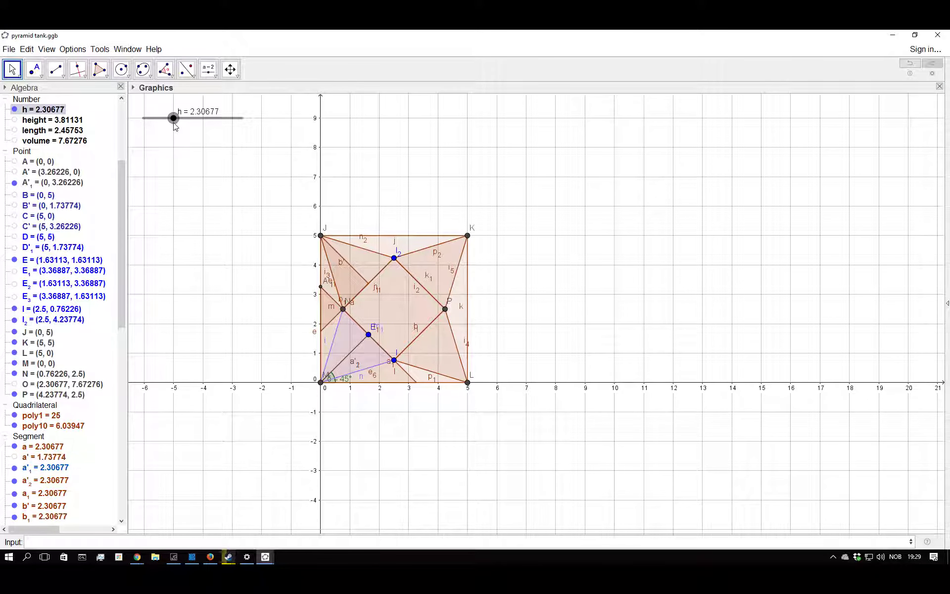
- Set h to 2.50127 in pyramid tank.ggb, and check the slider's interval and increment settings without changing them
{"action": "left_click_drag", "start_coordinate": [174, 124], "coordinate": [174, 122]}
{"action": "mouse_move", "coordinate": [181, 126]}
{"action": "left_mouse_down"}
{"action": "mouse_move", "coordinate": [202, 123]}
{"action": "mouse_move", "coordinate": [146, 121]}
{"action": "mouse_move", "coordinate": [189, 131]}
{"action": "mouse_move", "coordinate": [261, 123]}
{"action": "mouse_move", "coordinate": [141, 115]}
{"action": "mouse_move", "coordinate": [237, 115]}
{"action": "mouse_move", "coordinate": [149, 117]}
{"action": "mouse_move", "coordinate": [194, 119]}
{"action": "mouse_move", "coordinate": [185, 121]}
{"action": "left_mouse_up"}
{"action": "double_click", "coordinate": [184, 121]}
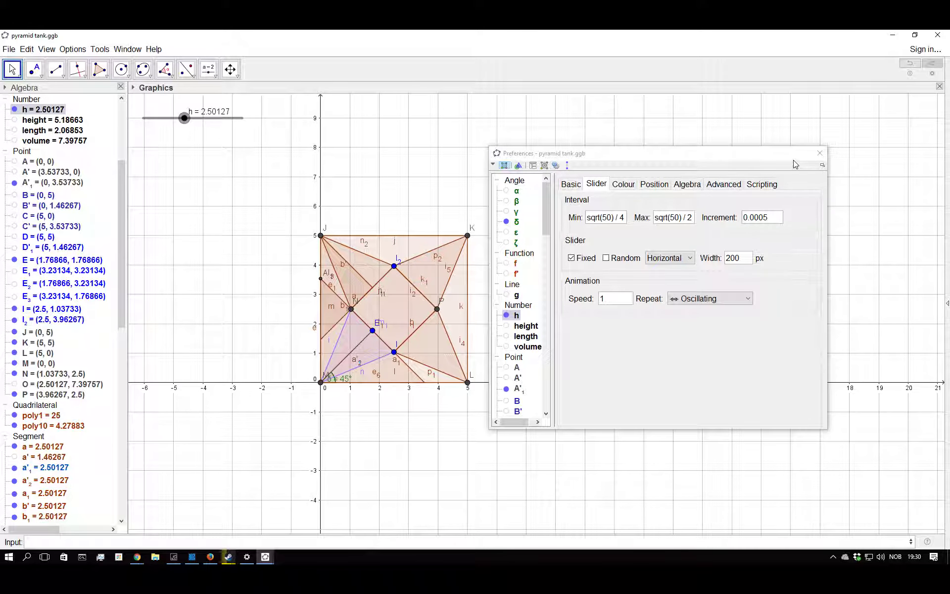
{"action": "left_click", "coordinate": [820, 153]}
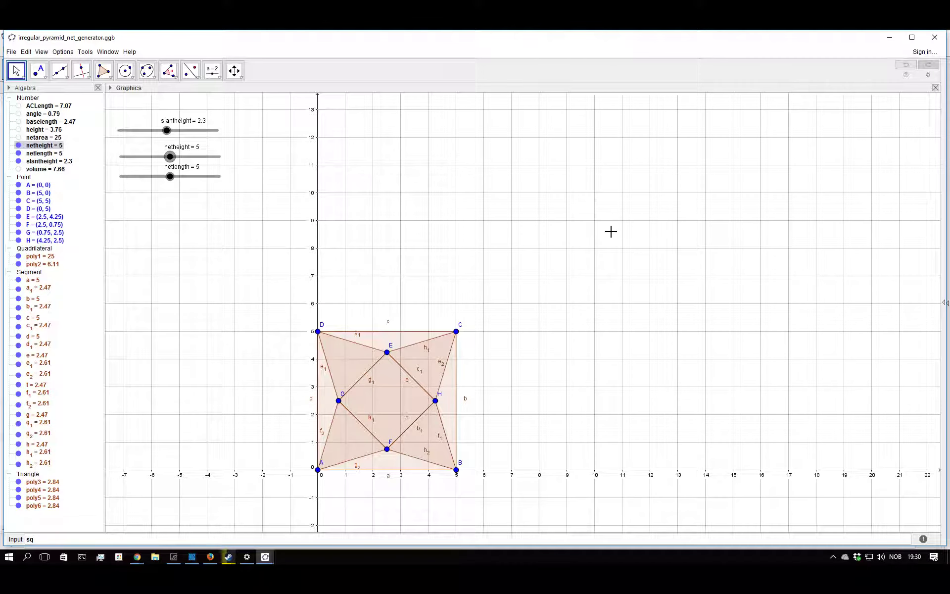
- Set netheight to 7.25 and slantheight to 3.3 in irregular_pyramid_net_generator.ggb
{"action": "left_click_drag", "start_coordinate": [170, 156], "coordinate": [174, 135]}
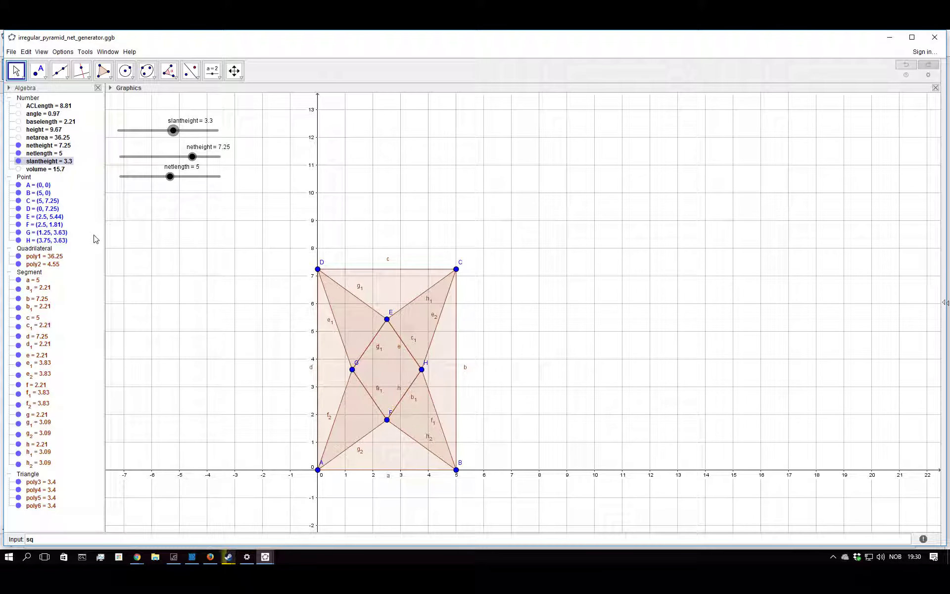
{"action": "scroll", "coordinate": [361, 438], "scroll_direction": "up", "scroll_amount": 4}
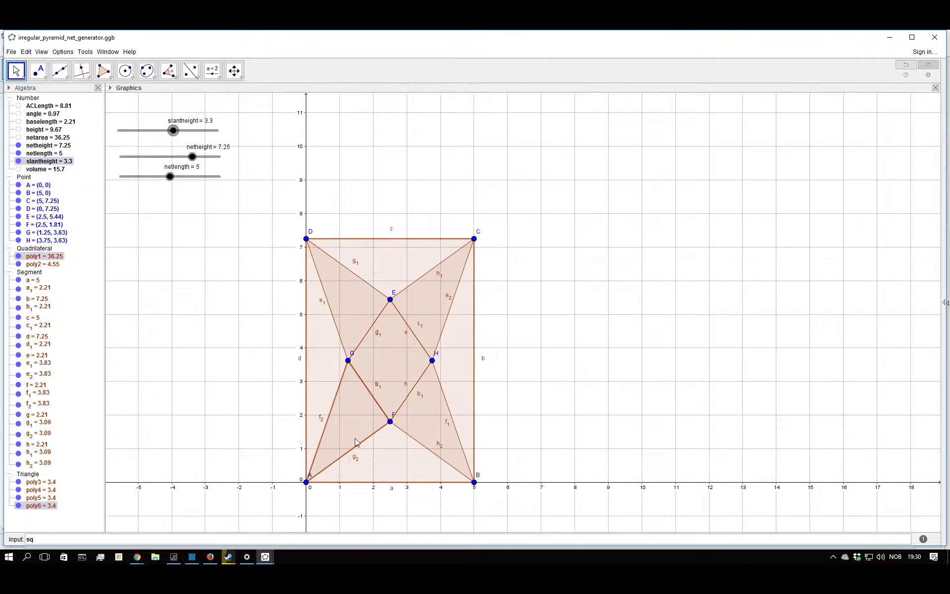
{"action": "scroll", "coordinate": [344, 493], "scroll_direction": "up", "scroll_amount": 2}
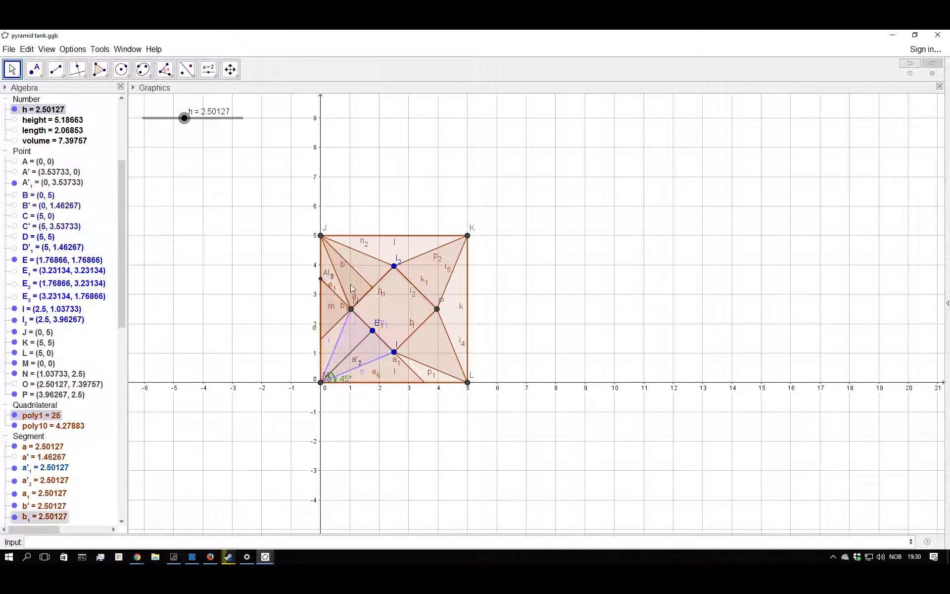
- Return to pyramid tank.ggb, lower slider h to 2.38627, and raise it again past that value
{"action": "mouse_move", "coordinate": [187, 126]}
{"action": "left_mouse_down"}
{"action": "mouse_move", "coordinate": [242, 128]}
{"action": "mouse_move", "coordinate": [179, 126]}
{"action": "left_mouse_up"}
{"action": "scroll", "coordinate": [321, 315], "scroll_direction": "up", "scroll_amount": 6}
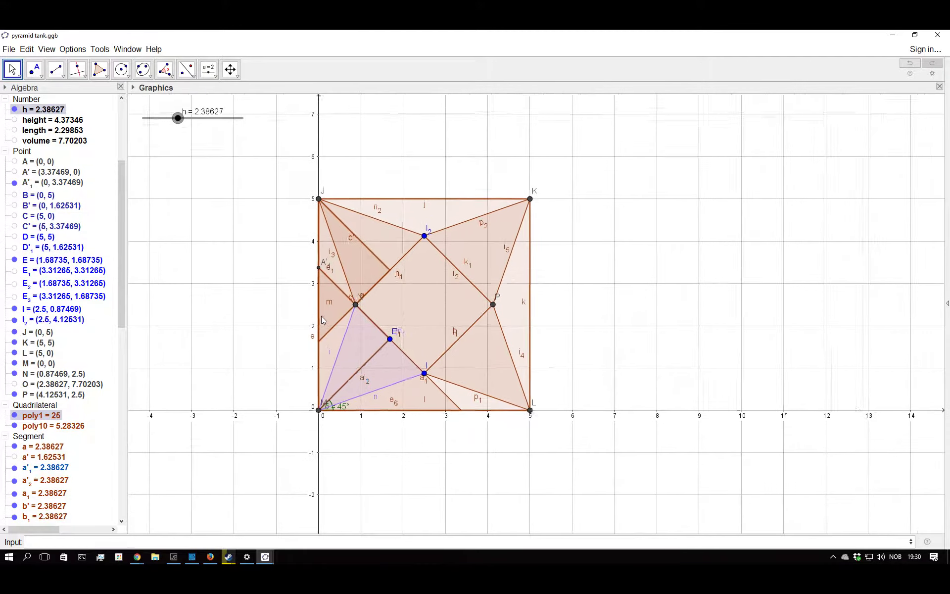
{"action": "left_click_drag", "start_coordinate": [177, 118], "coordinate": [202, 117]}
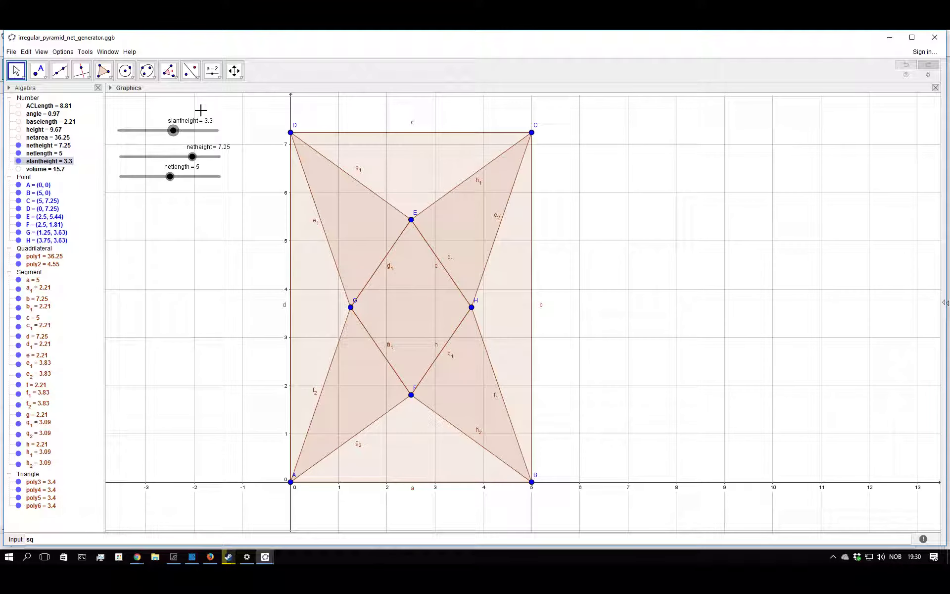
- Return to irregular_pyramid_net_generator.ggb and examine the corner points and the outer rectangle of the net
{"action": "mouse_move", "coordinate": [173, 131]}
{"action": "left_mouse_down"}
{"action": "mouse_move", "coordinate": [201, 138]}
{"action": "mouse_move", "coordinate": [173, 137]}
{"action": "left_mouse_up"}
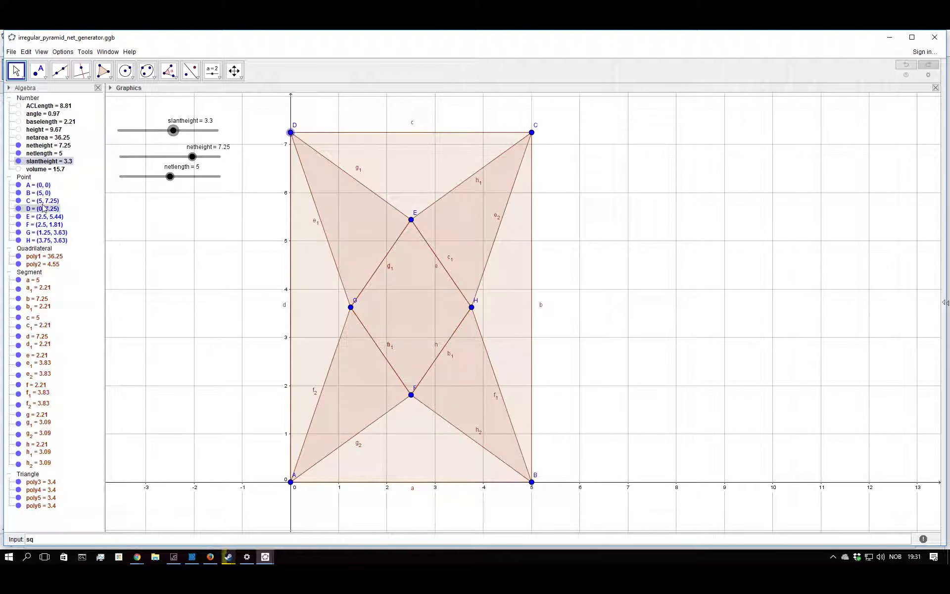
{"action": "left_click", "coordinate": [41, 187]}
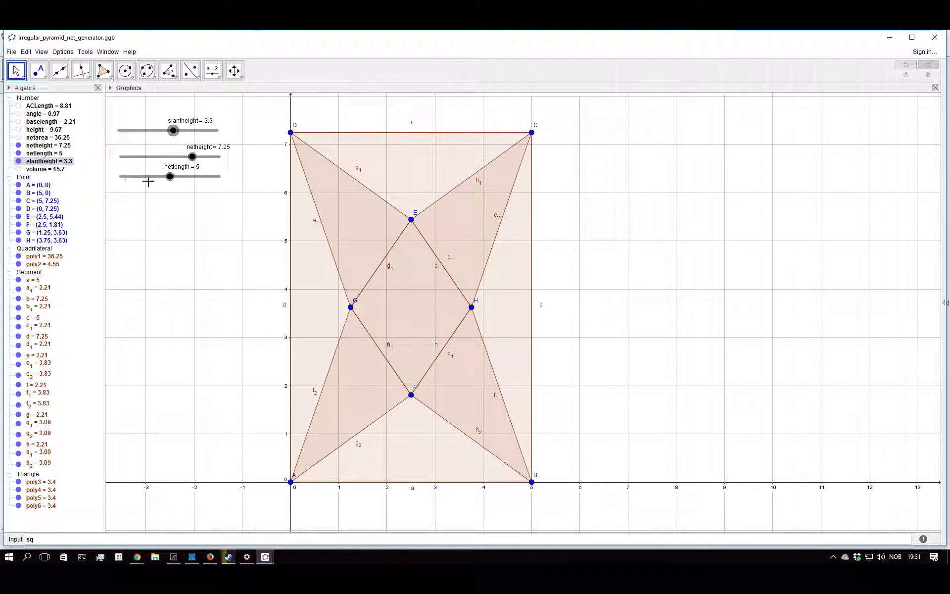
{"action": "left_click", "coordinate": [274, 241]}
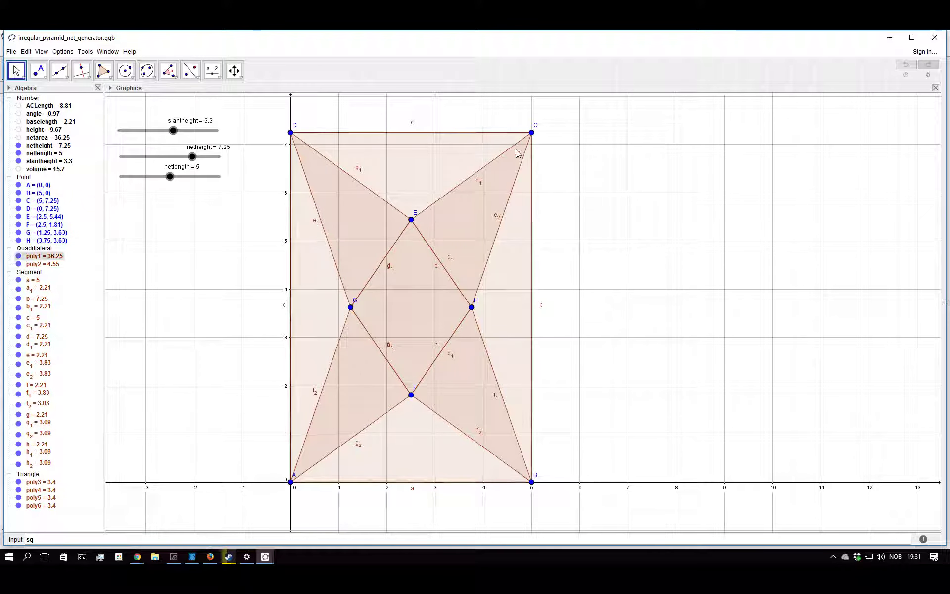
- Inspect point C's definition without changing it, and set netheight to 5.5, netlength to 5.8 and slantheight to 2.6
{"action": "double_click", "coordinate": [46, 202]}
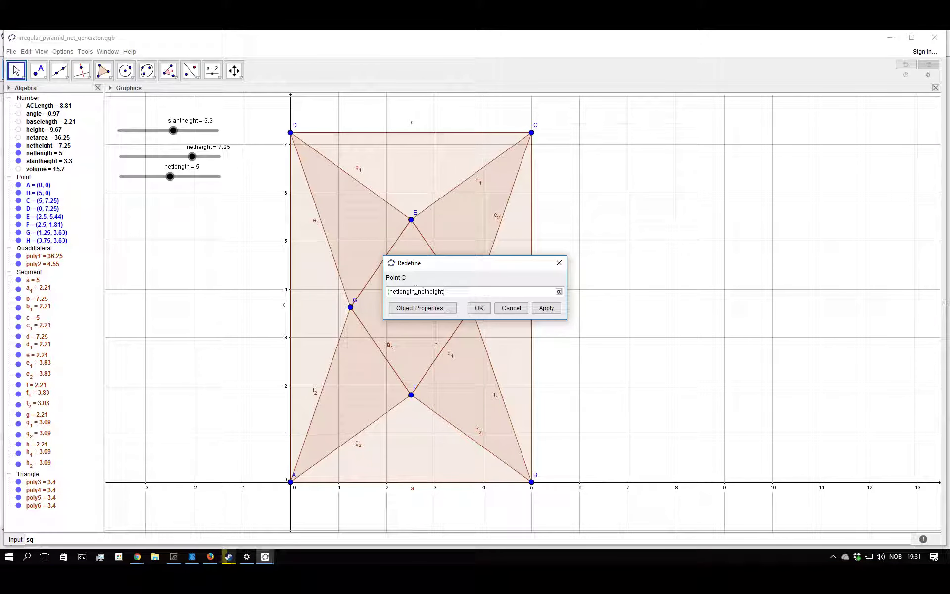
{"action": "left_click", "coordinate": [511, 307]}
{"action": "left_click_drag", "start_coordinate": [192, 156], "coordinate": [179, 177]}
{"action": "mouse_move", "coordinate": [173, 130]}
{"action": "left_mouse_down"}
{"action": "mouse_move", "coordinate": [153, 130]}
{"action": "mouse_move", "coordinate": [170, 130]}
{"action": "left_mouse_up"}
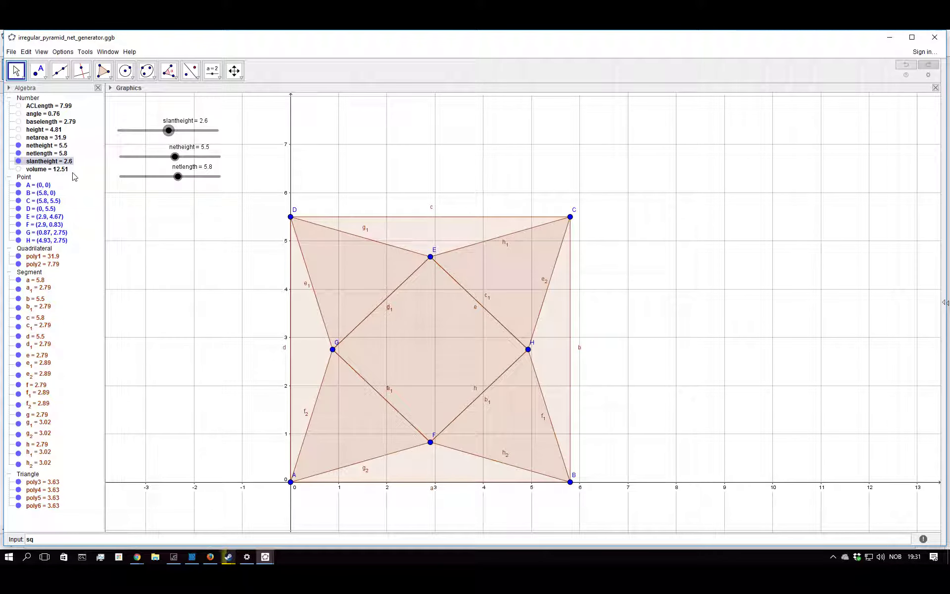
- Examine the definitions of point F and the number angle, and close both without changes
{"action": "double_click", "coordinate": [47, 225]}
{"action": "left_click_drag", "start_coordinate": [435, 263], "coordinate": [638, 305]}
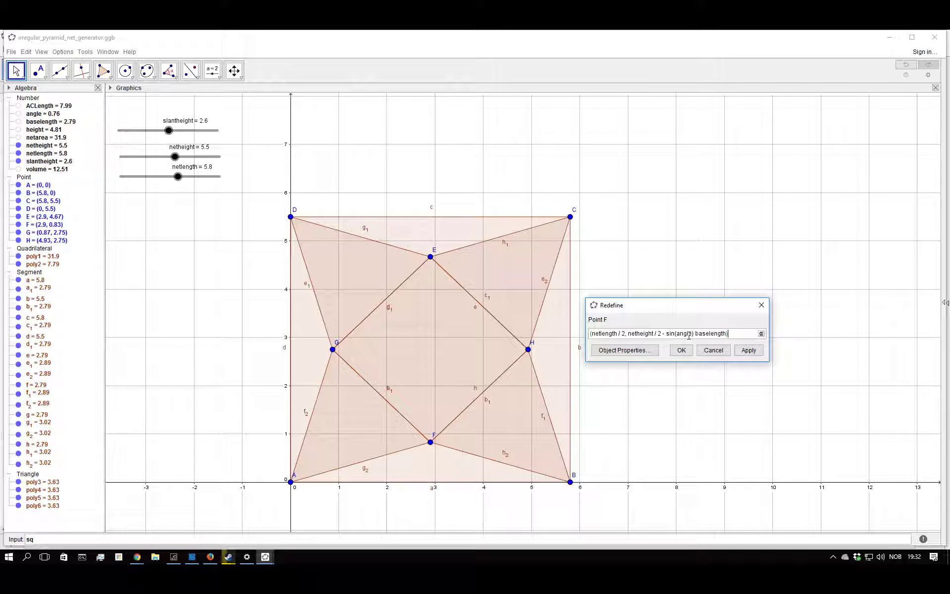
{"action": "left_click", "coordinate": [762, 305]}
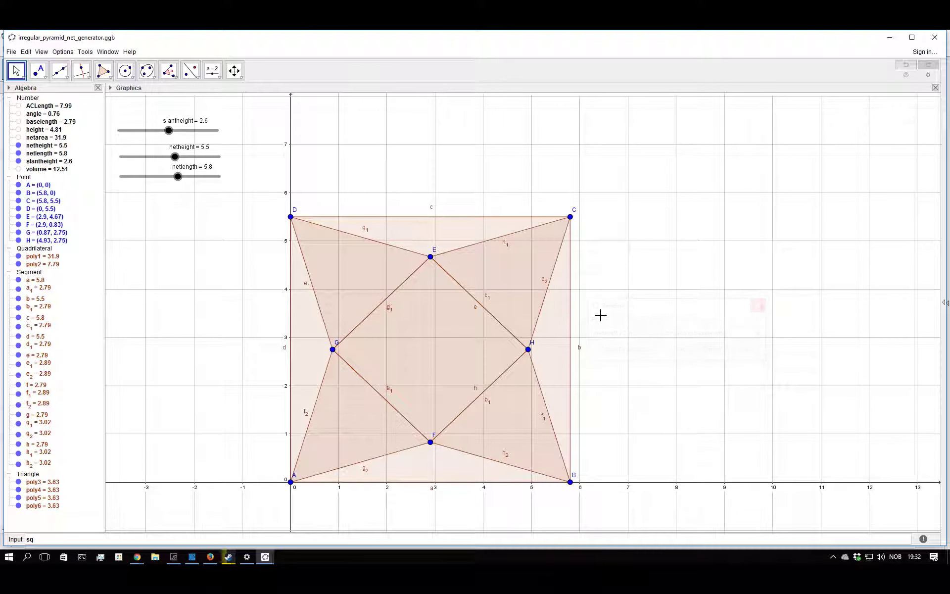
{"action": "double_click", "coordinate": [42, 114]}
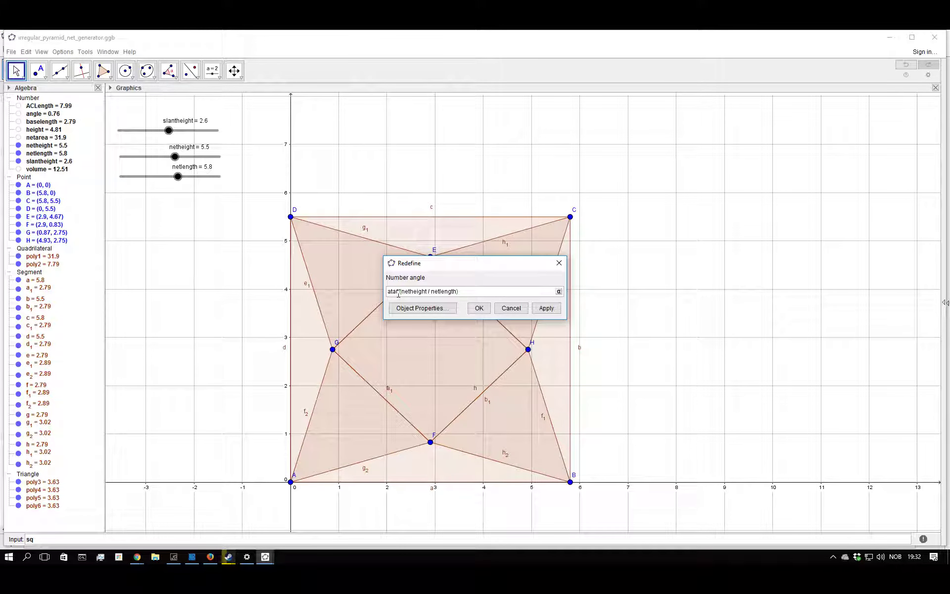
{"action": "left_click_drag", "start_coordinate": [421, 265], "coordinate": [469, 263]}
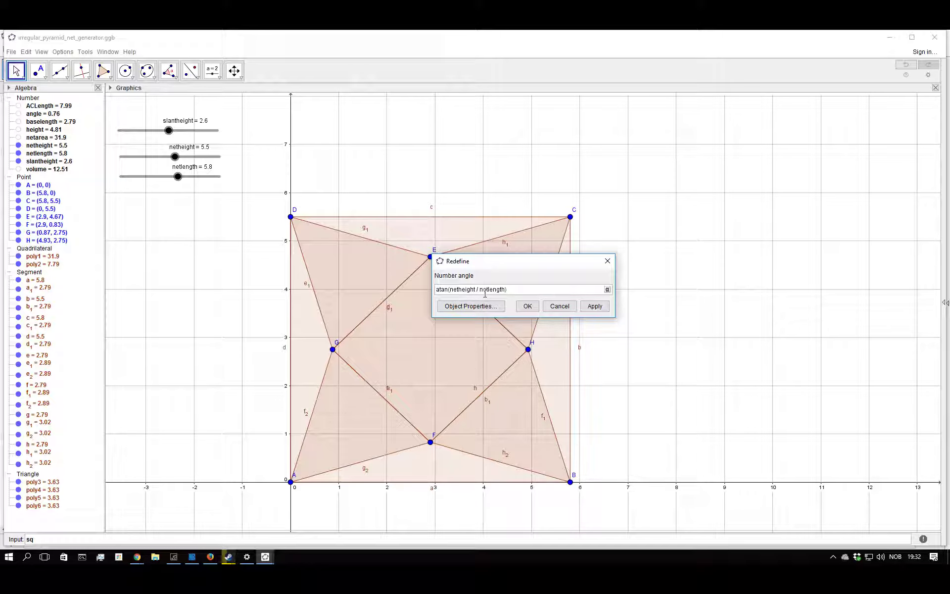
{"action": "left_click", "coordinate": [607, 260]}
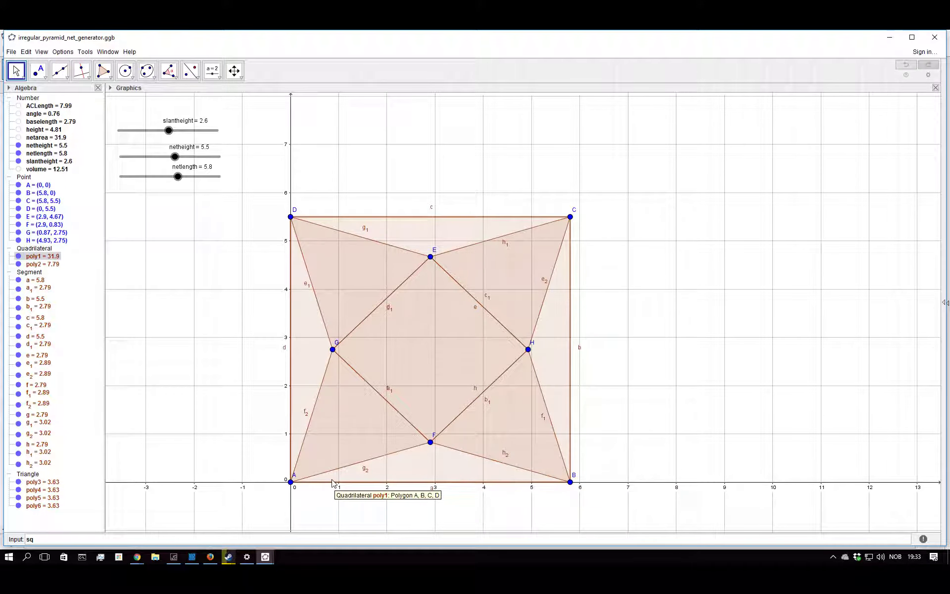
- Draw a triangle through corners A, C and B of the net, and undo it
{"action": "left_click", "coordinate": [96, 78]}
{"action": "left_click", "coordinate": [291, 482]}
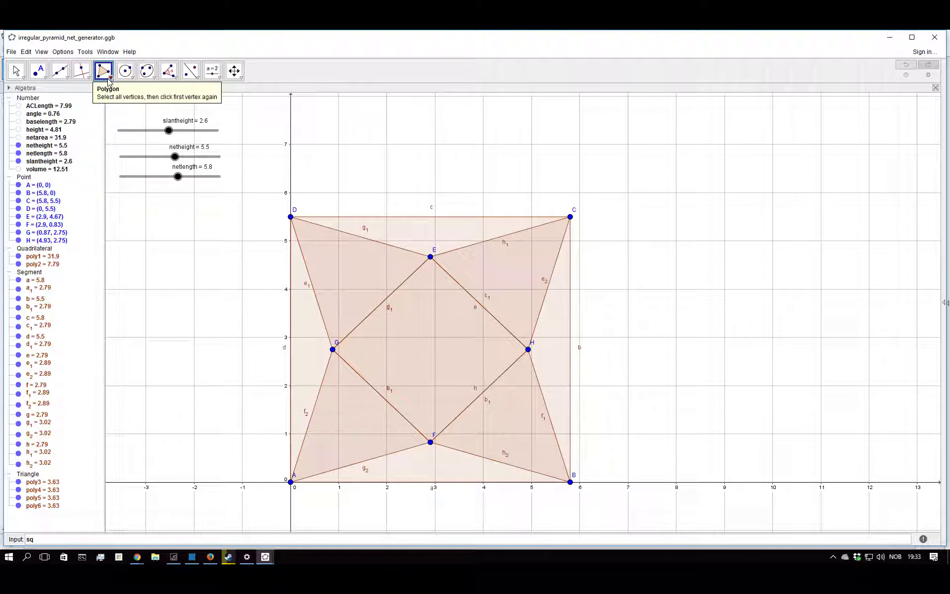
{"action": "left_click", "coordinate": [571, 217]}
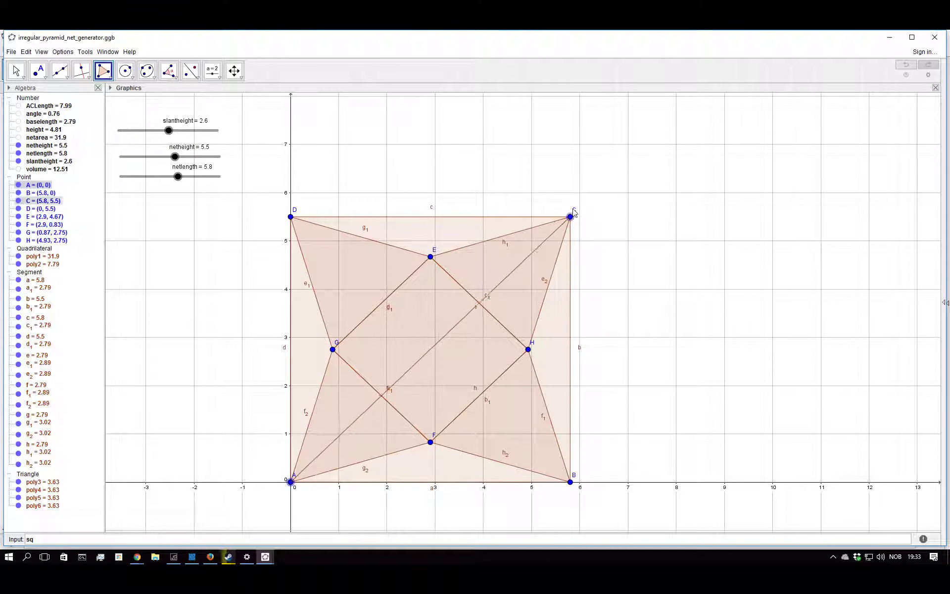
{"action": "left_click", "coordinate": [570, 481]}
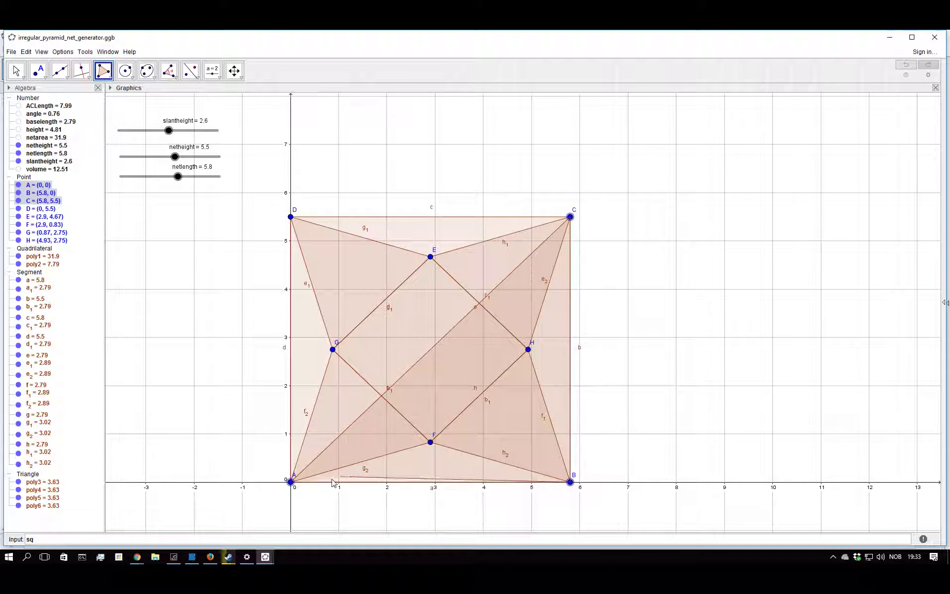
{"action": "left_click", "coordinate": [290, 481]}
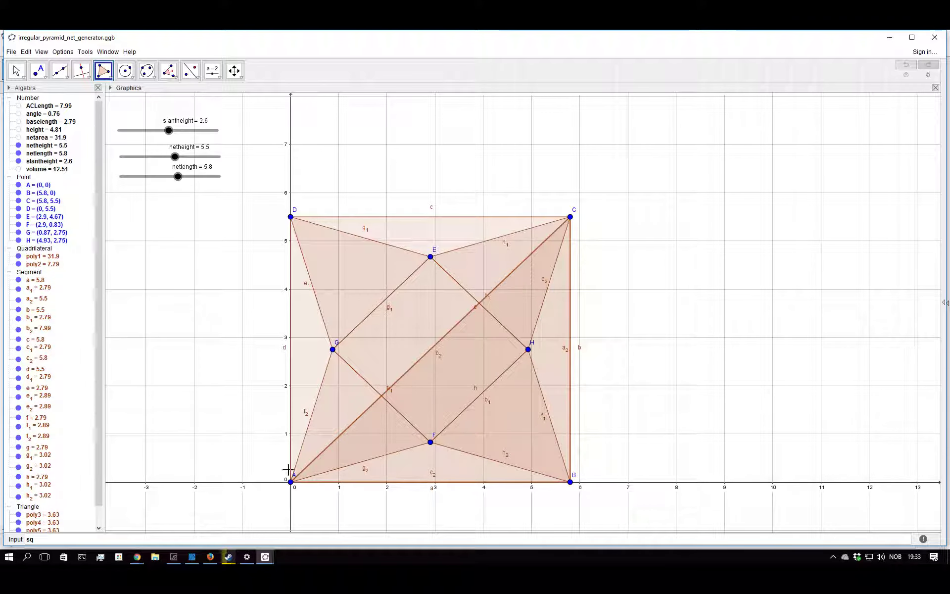
{"action": "key", "text": "ctrl+z"}
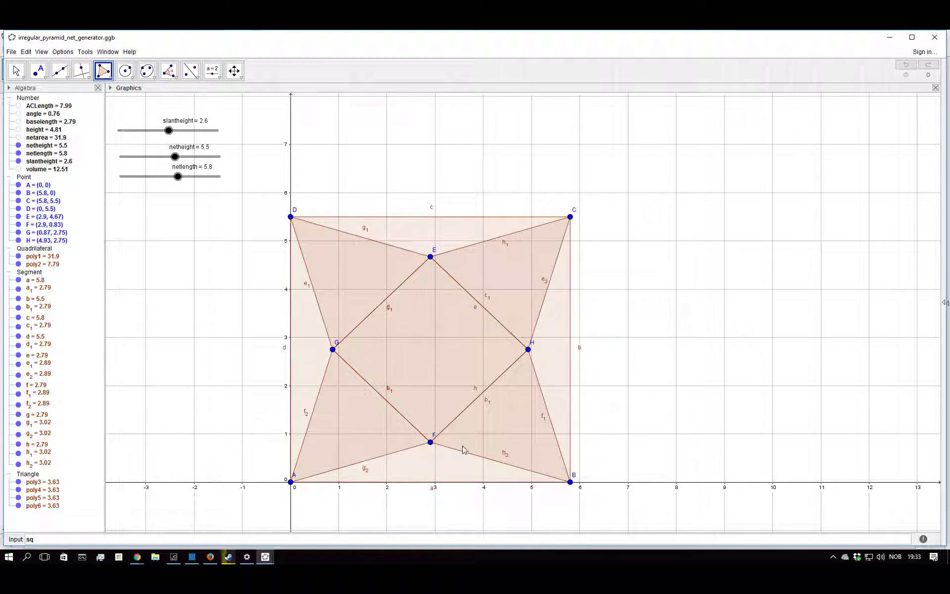
{"action": "key", "text": "Escape"}
- Check point F's defining formula again and leave it unchanged
{"action": "double_click", "coordinate": [430, 442]}
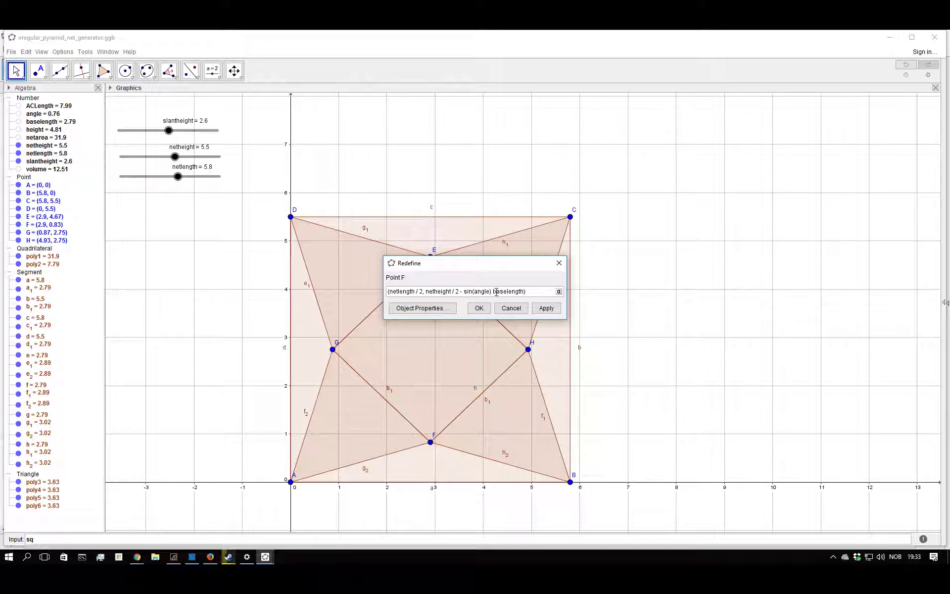
{"action": "left_click", "coordinate": [558, 265]}
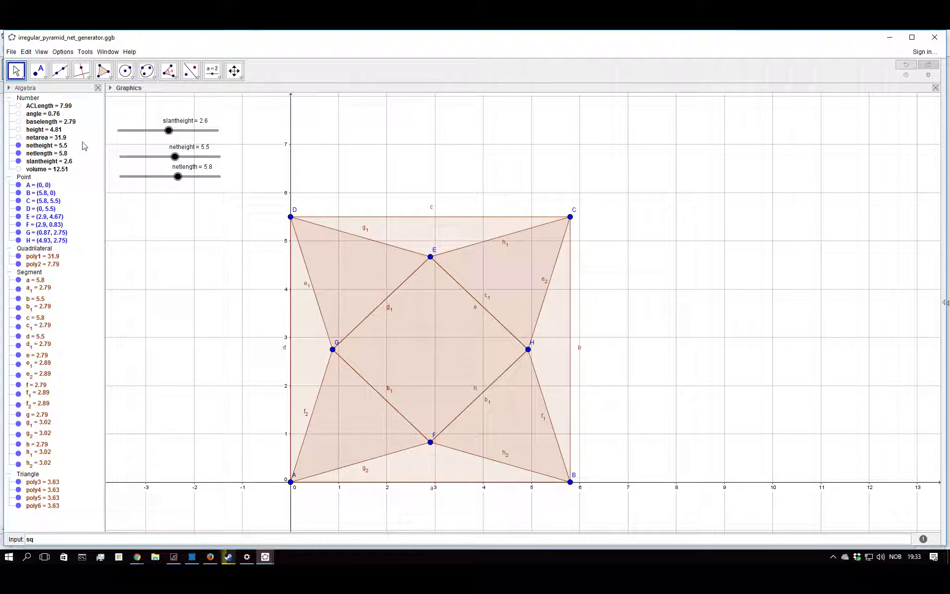
{"action": "left_click", "coordinate": [38, 71]}
{"action": "key", "text": "Escape"}
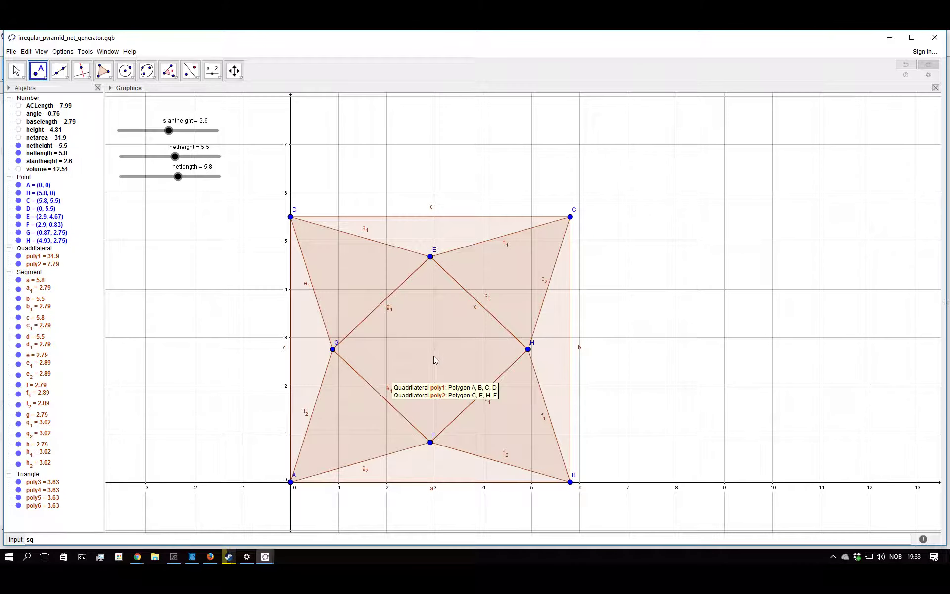
- Set netheight to 10, netlength to 10 and slantheight to 4.2
{"action": "scroll", "coordinate": [425, 362], "scroll_direction": "up", "scroll_amount": 2}
{"action": "left_click_drag", "start_coordinate": [175, 157], "coordinate": [274, 158]}
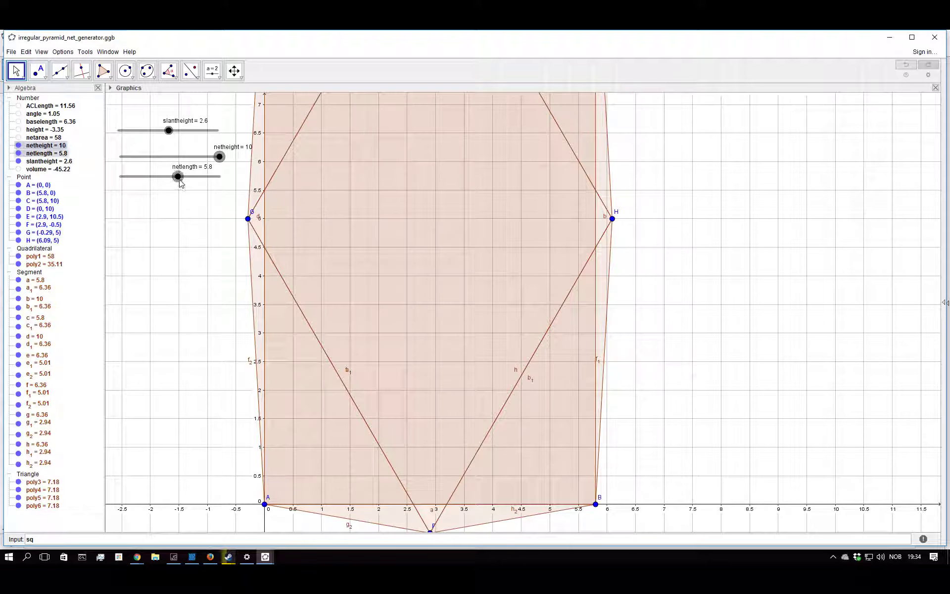
{"action": "left_click_drag", "start_coordinate": [179, 176], "coordinate": [347, 263]}
{"action": "scroll", "coordinate": [408, 346], "scroll_direction": "down", "scroll_amount": 2}
{"action": "left_click_drag", "start_coordinate": [171, 133], "coordinate": [182, 133]}
{"action": "scroll", "coordinate": [606, 386], "scroll_direction": "down", "scroll_amount": 1}
{"action": "scroll", "coordinate": [606, 385], "scroll_direction": "down", "scroll_amount": 2}
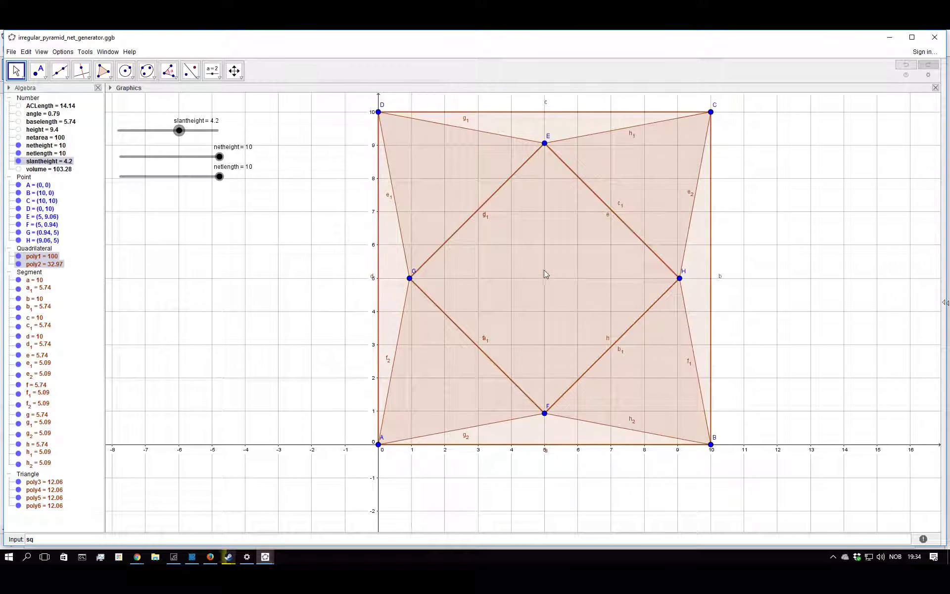
- Place a new point at the centre of the net, at about (4.99, 5.02)
{"action": "left_click", "coordinate": [38, 70]}
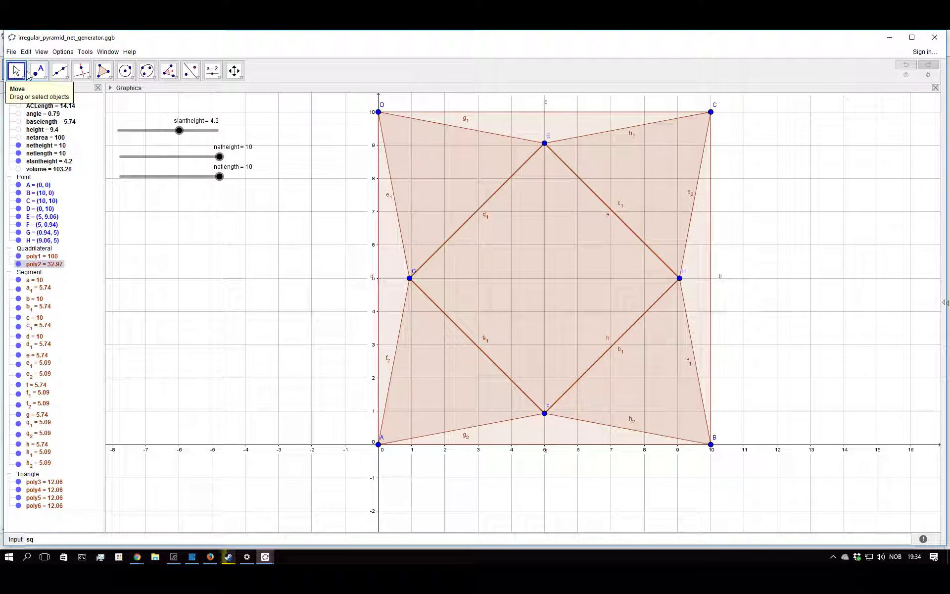
{"action": "left_click", "coordinate": [545, 278]}
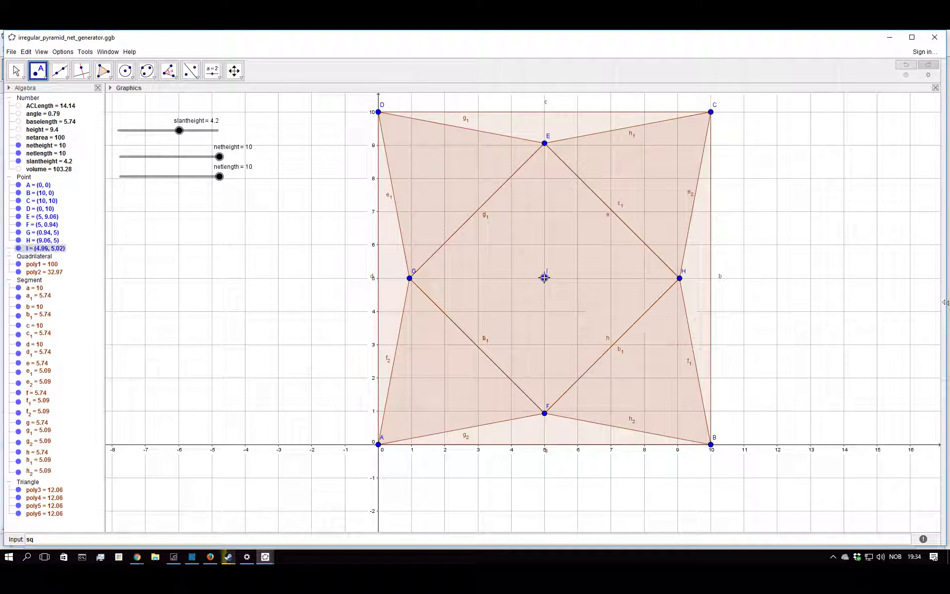
{"action": "scroll", "coordinate": [802, 327], "scroll_direction": "down", "scroll_amount": 1}
{"action": "scroll", "coordinate": [797, 295], "scroll_direction": "up", "scroll_amount": 2}
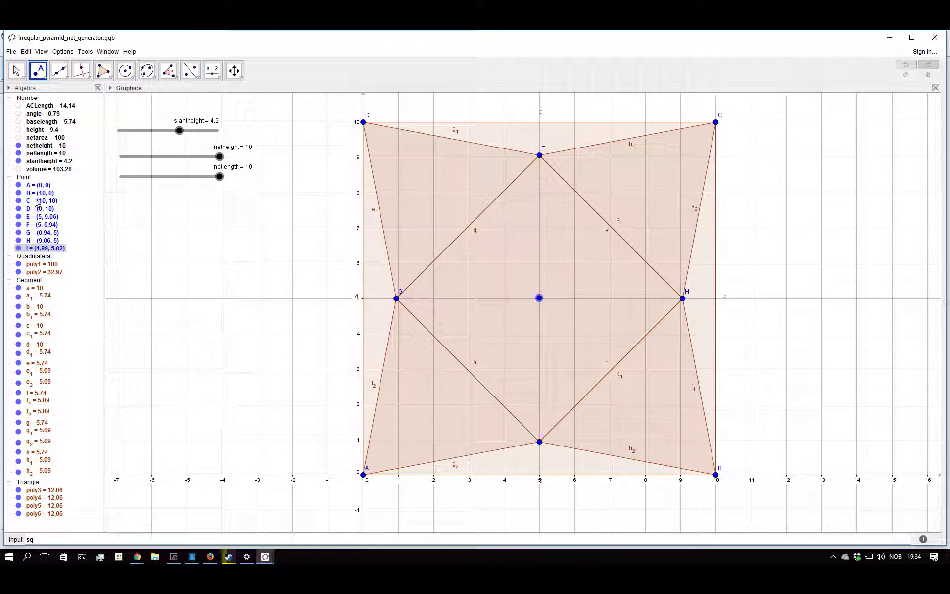
- Compare the definitions of points E and F, and close both without changes
{"action": "double_click", "coordinate": [43, 219]}
{"action": "left_click", "coordinate": [554, 262]}
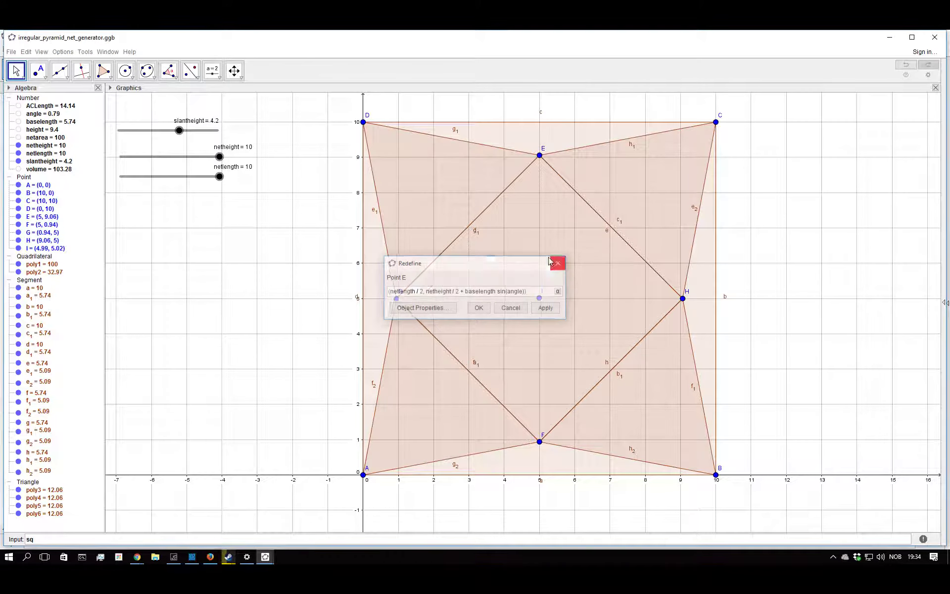
{"action": "double_click", "coordinate": [42, 224]}
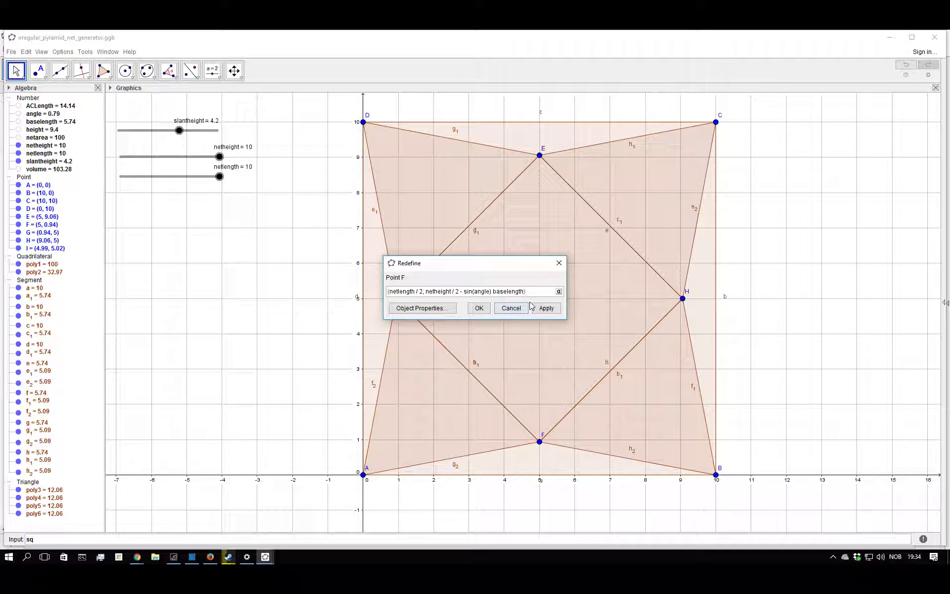
{"action": "left_click", "coordinate": [559, 263]}
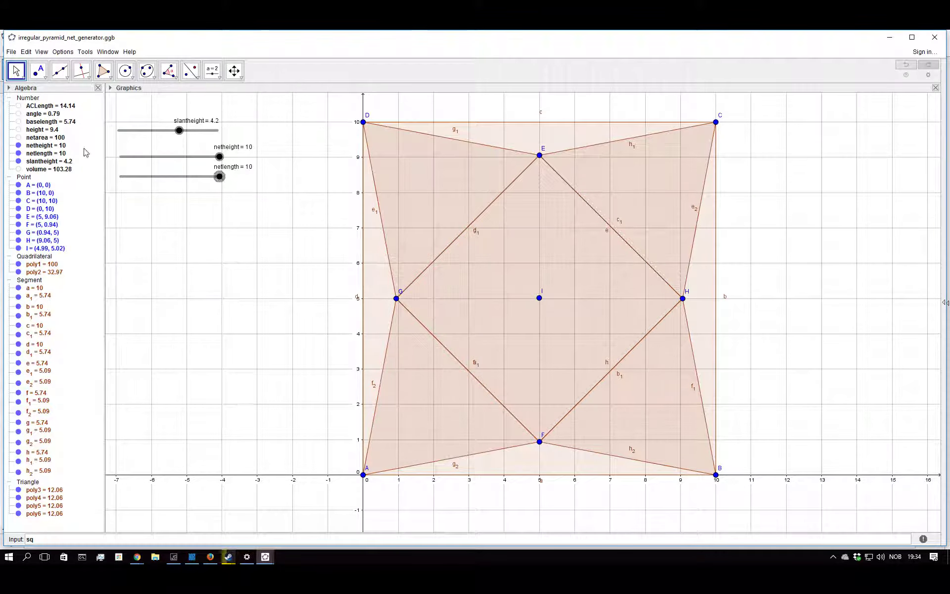
- Draw a segment from centre point I to F and another about 5.02 long from side AB up to I
{"action": "left_click", "coordinate": [60, 72]}
{"action": "left_click", "coordinate": [60, 71]}
{"action": "left_click", "coordinate": [97, 109]}
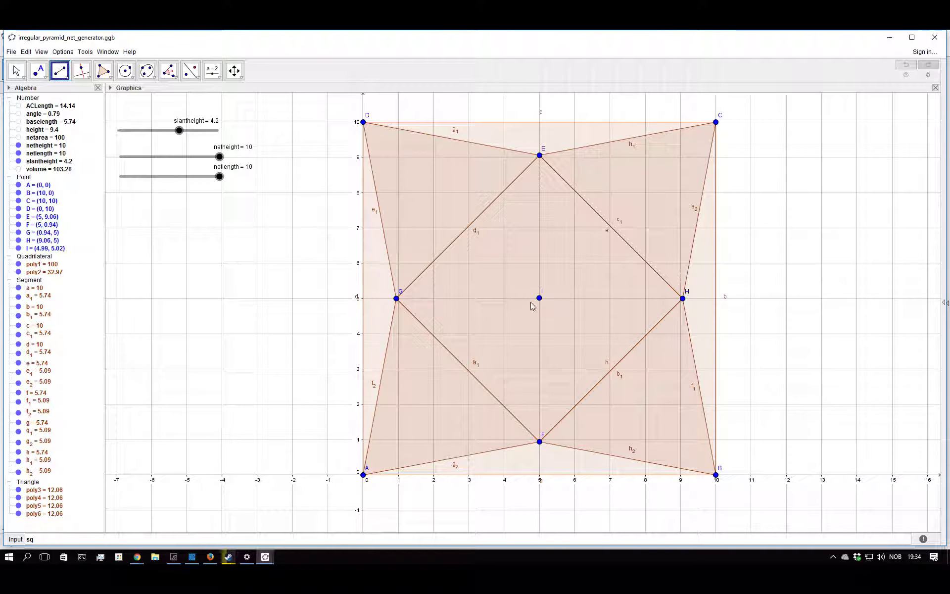
{"action": "left_click", "coordinate": [539, 298]}
{"action": "left_click", "coordinate": [540, 441]}
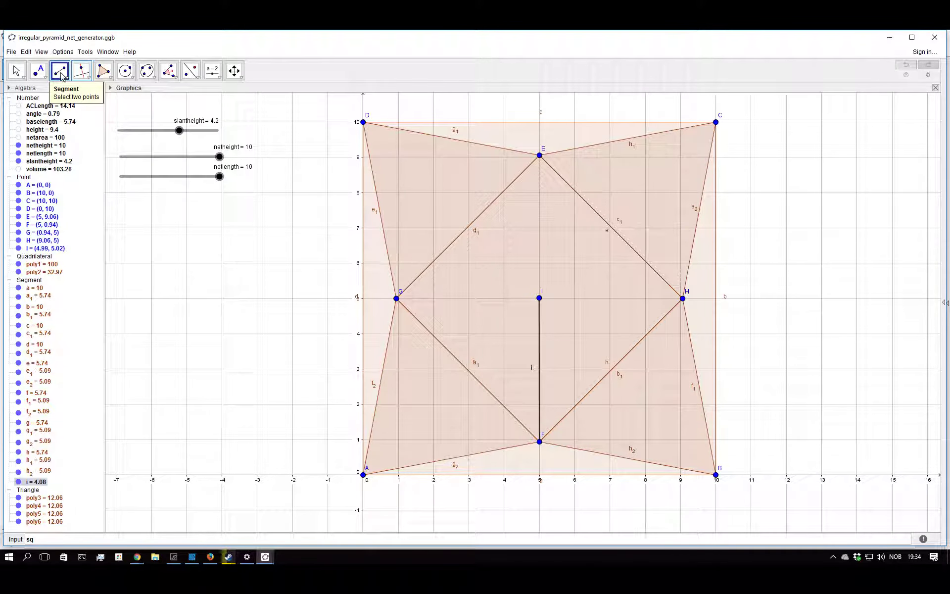
{"action": "left_click", "coordinate": [538, 476]}
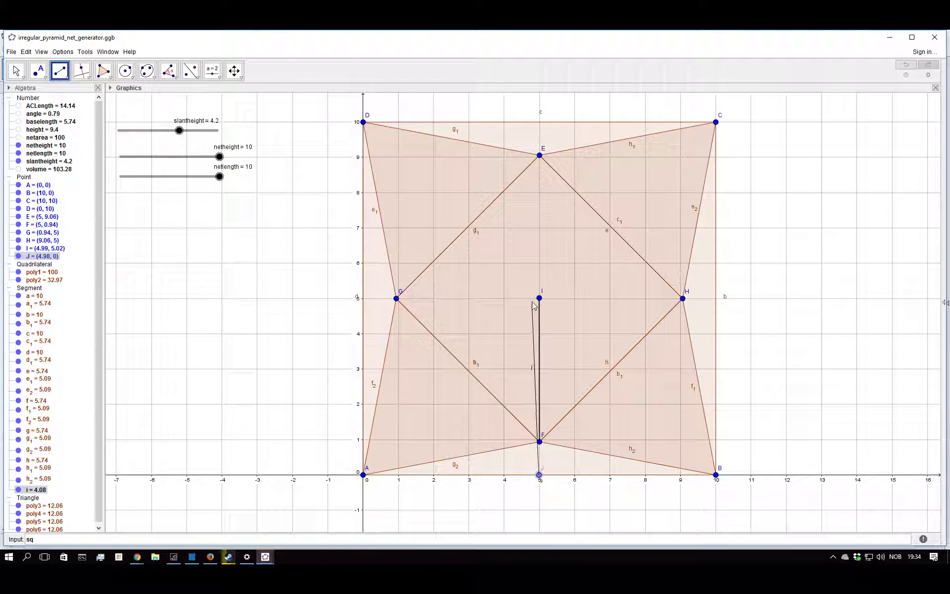
{"action": "left_click", "coordinate": [540, 299]}
- Draw a vertical segment about 4.99 long from just beside point I down to side AB
{"action": "left_click", "coordinate": [556, 299]}
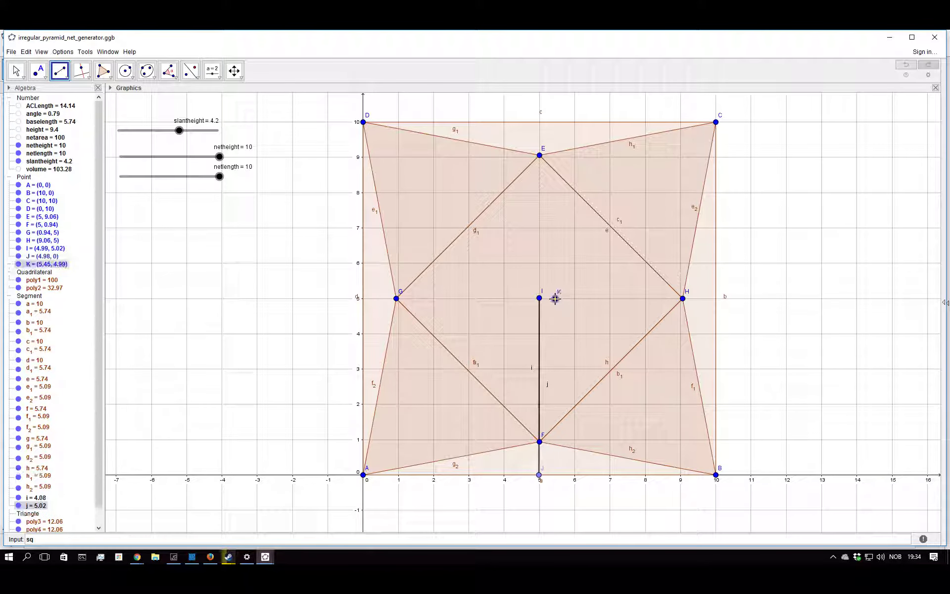
{"action": "left_click", "coordinate": [555, 475]}
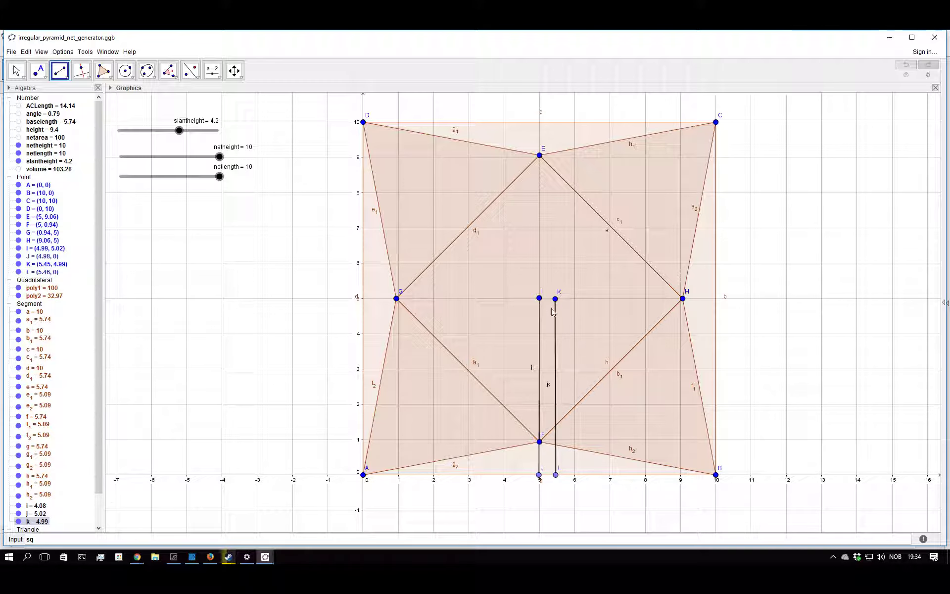
{"action": "left_click", "coordinate": [512, 475]}
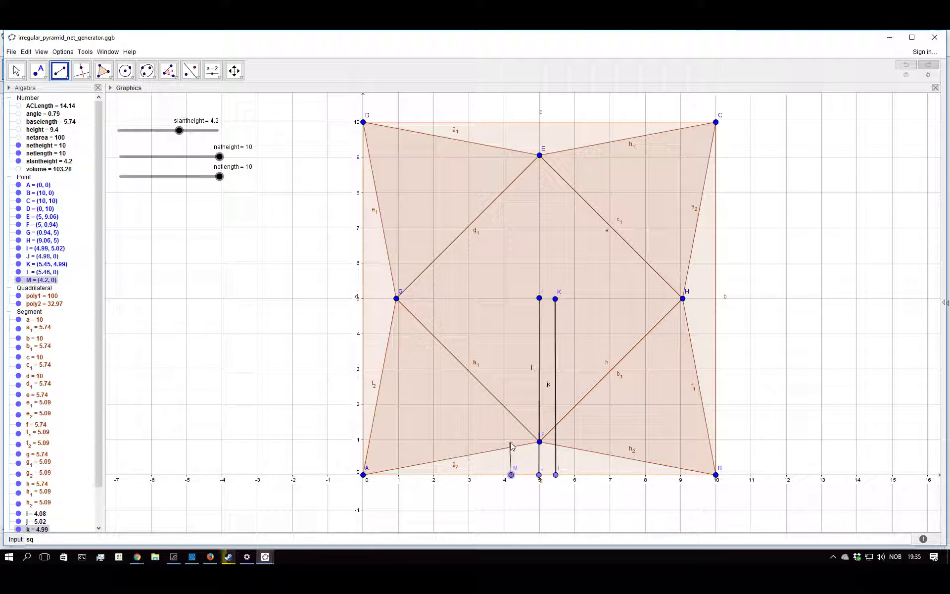
{"action": "key", "text": "Escape"}
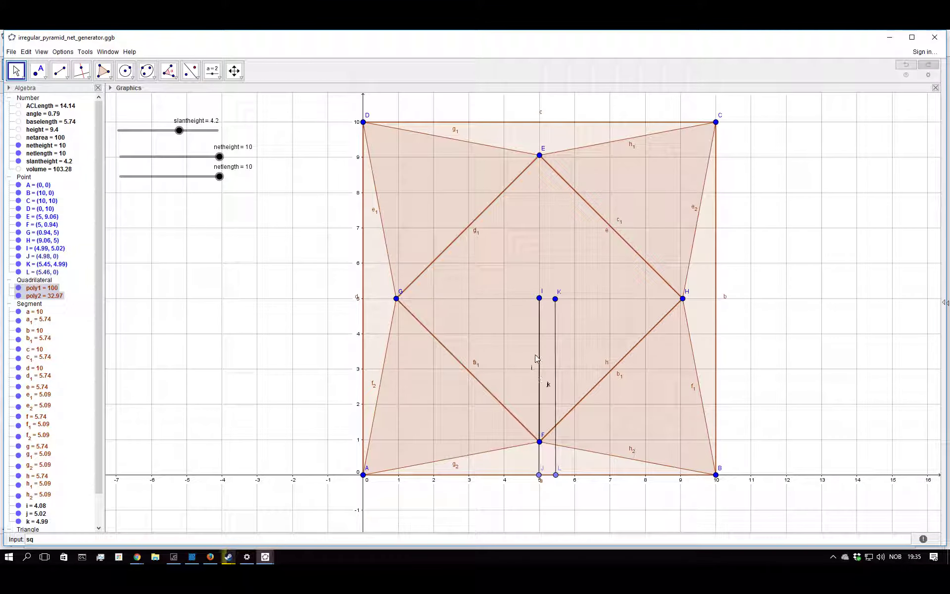
- Draw a segment from about (4.04, 5) to (4.13, 0.99) and a short one from about (3.36, 0.99) to (3.33, -0.05)
{"action": "left_click", "coordinate": [60, 71]}
{"action": "left_click", "coordinate": [505, 298]}
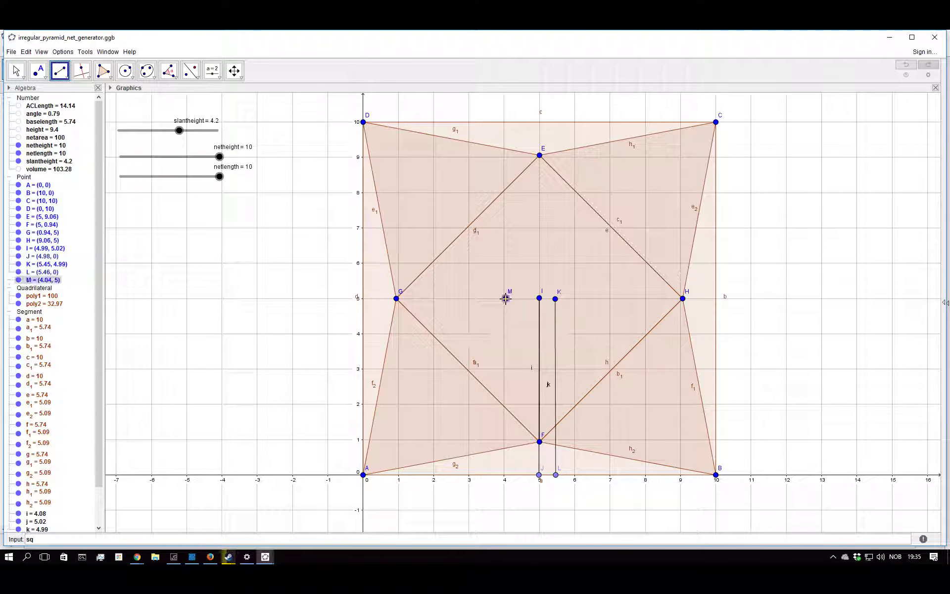
{"action": "left_click", "coordinate": [509, 440]}
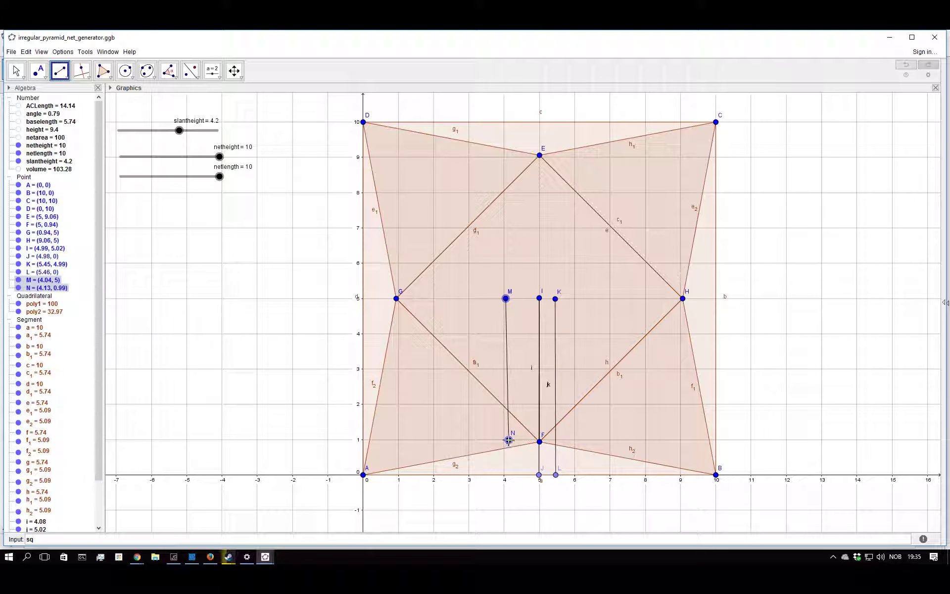
{"action": "left_click", "coordinate": [481, 440]}
{"action": "left_click", "coordinate": [481, 477]}
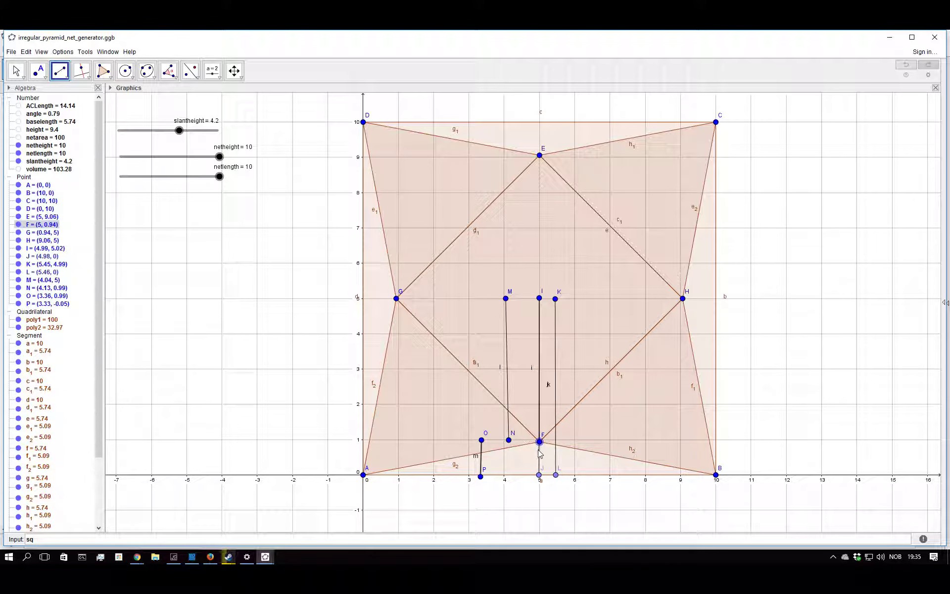
- Undo all the helper segments drawn inside the net, back to the placement of centre point I
{"action": "key", "text": "ctrl+z"}
{"action": "key", "text": "ctrl+z"}
{"action": "key", "text": "ctrl+z"}
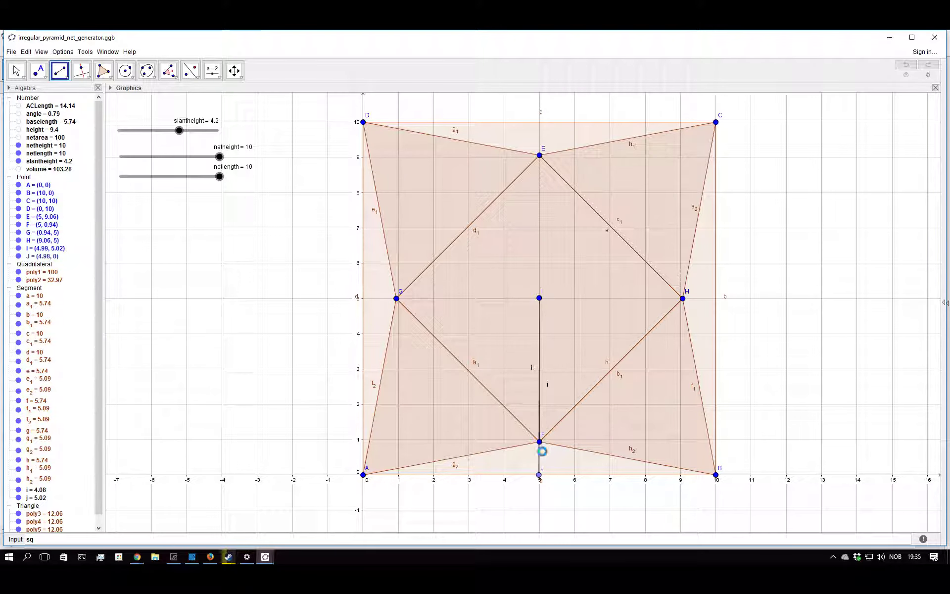
{"action": "key", "text": "ctrl+z"}
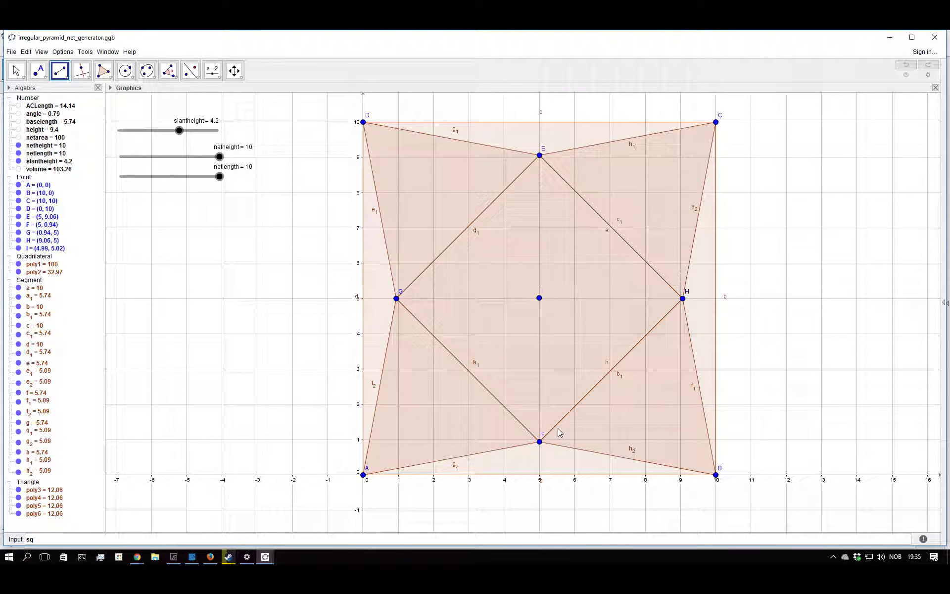
- Undo the placement of centre point I inside the net and return to the Move tool
{"action": "key", "text": "ctrl+z"}
{"action": "scroll", "coordinate": [575, 391], "scroll_direction": "down", "scroll_amount": 1}
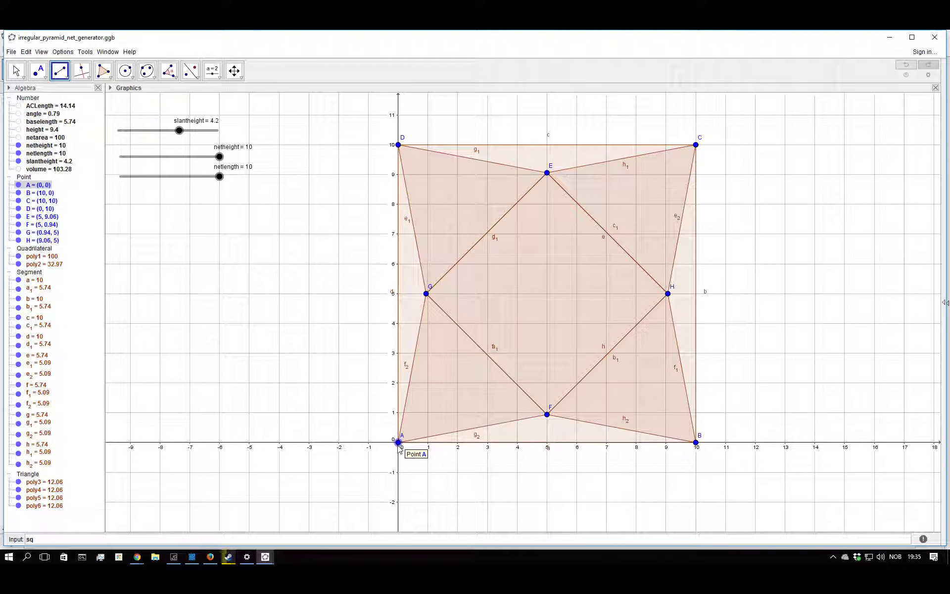
{"action": "left_click", "coordinate": [38, 185]}
{"action": "right_click", "coordinate": [117, 221]}
{"action": "left_click", "coordinate": [248, 240]}
{"action": "key", "text": "Escape"}
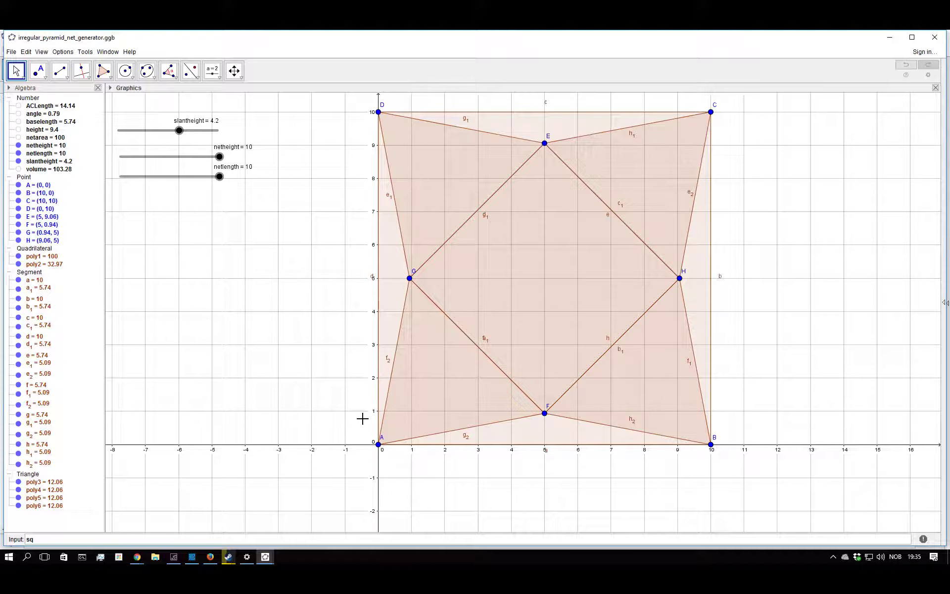
- Adjust the pyramid net's parameters to a slantheight of 4.15 and a netheight of 7.5
{"action": "scroll", "coordinate": [457, 411], "scroll_direction": "down", "scroll_amount": 6}
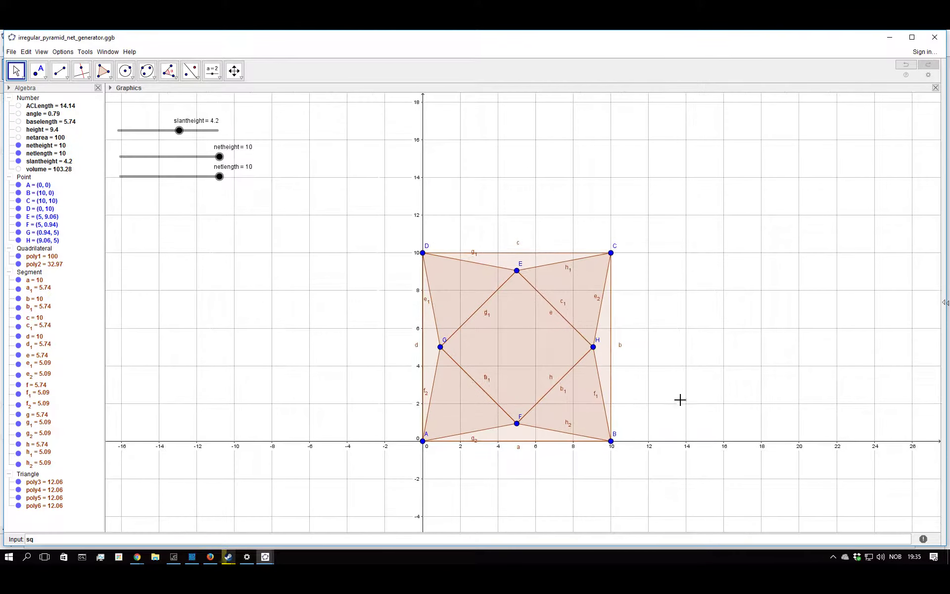
{"action": "scroll", "coordinate": [671, 405], "scroll_direction": "up", "scroll_amount": 4}
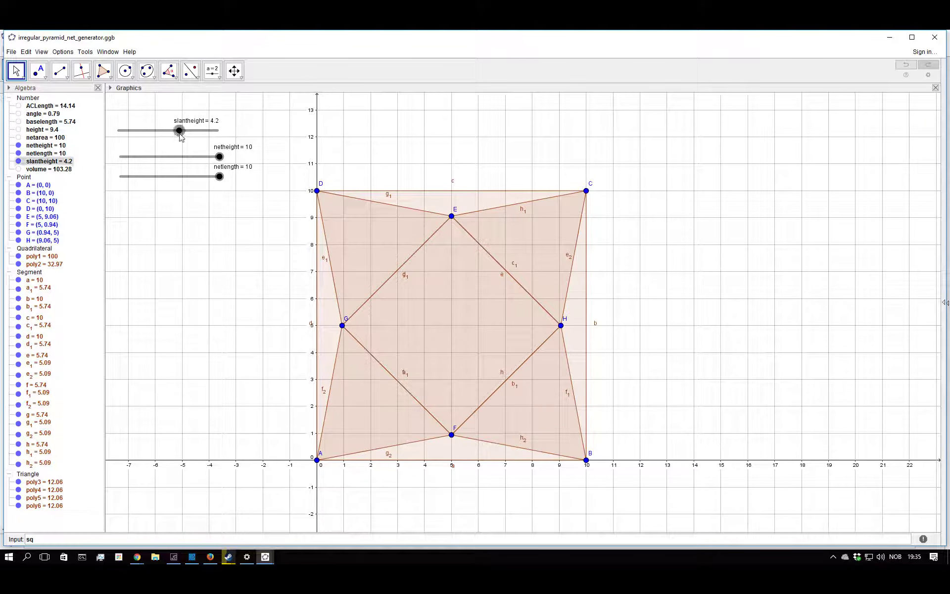
{"action": "mouse_move", "coordinate": [180, 130]}
{"action": "left_mouse_down"}
{"action": "mouse_move", "coordinate": [217, 156]}
{"action": "mouse_move", "coordinate": [194, 156]}
{"action": "mouse_move", "coordinate": [188, 131]}
{"action": "mouse_move", "coordinate": [180, 132]}
{"action": "left_mouse_up"}
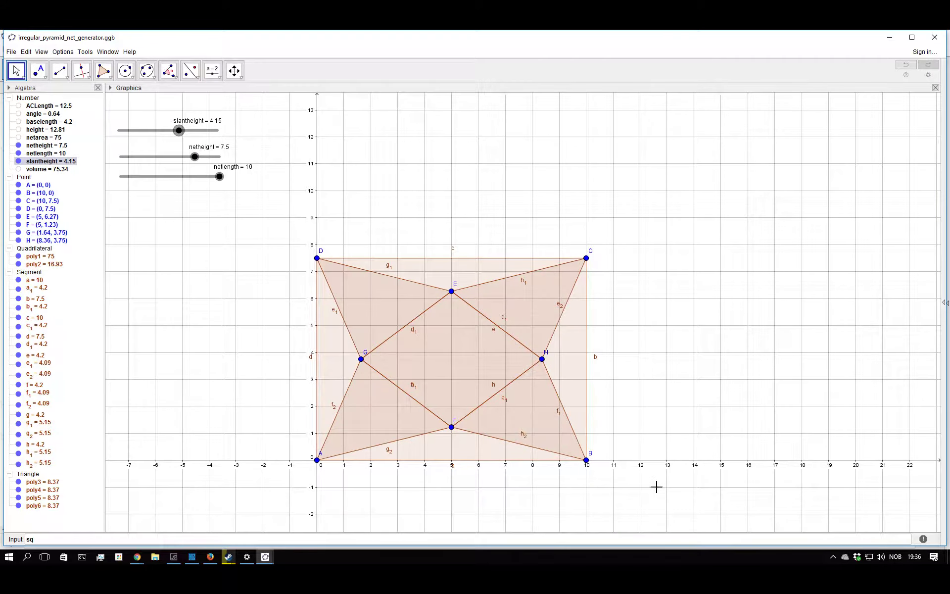
{"action": "scroll", "coordinate": [396, 477], "scroll_direction": "down", "scroll_amount": 1}
{"action": "scroll", "coordinate": [308, 225], "scroll_direction": "down", "scroll_amount": 1}
{"action": "scroll", "coordinate": [322, 252], "scroll_direction": "down", "scroll_amount": 1}
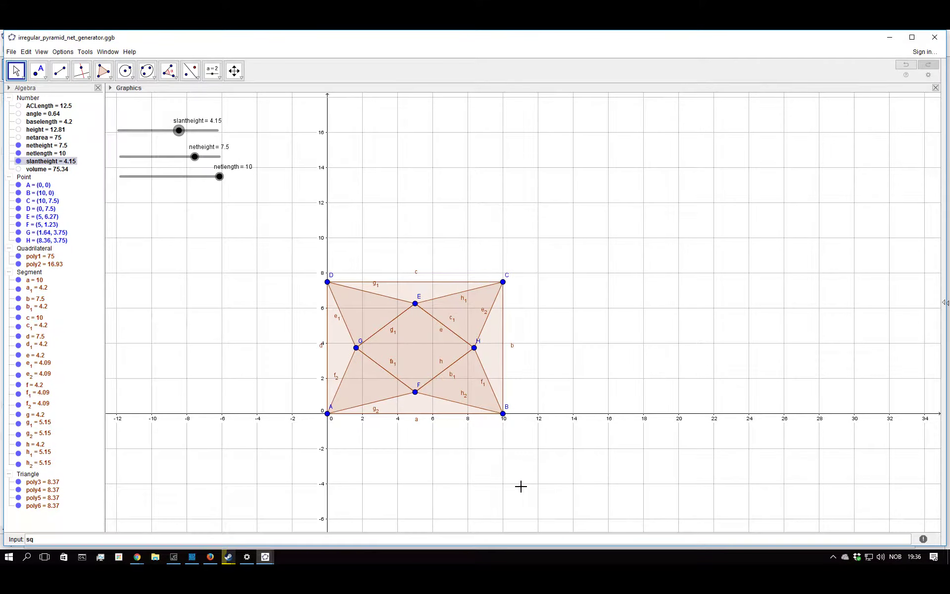
{"action": "scroll", "coordinate": [521, 486], "scroll_direction": "up", "scroll_amount": 3}
{"action": "scroll", "coordinate": [242, 378], "scroll_direction": "up", "scroll_amount": 1}
{"action": "scroll", "coordinate": [259, 385], "scroll_direction": "down", "scroll_amount": 1}
{"action": "scroll", "coordinate": [545, 505], "scroll_direction": "down", "scroll_amount": 1}
{"action": "scroll", "coordinate": [654, 477], "scroll_direction": "up", "scroll_amount": 1}
{"action": "scroll", "coordinate": [699, 469], "scroll_direction": "down", "scroll_amount": 1}
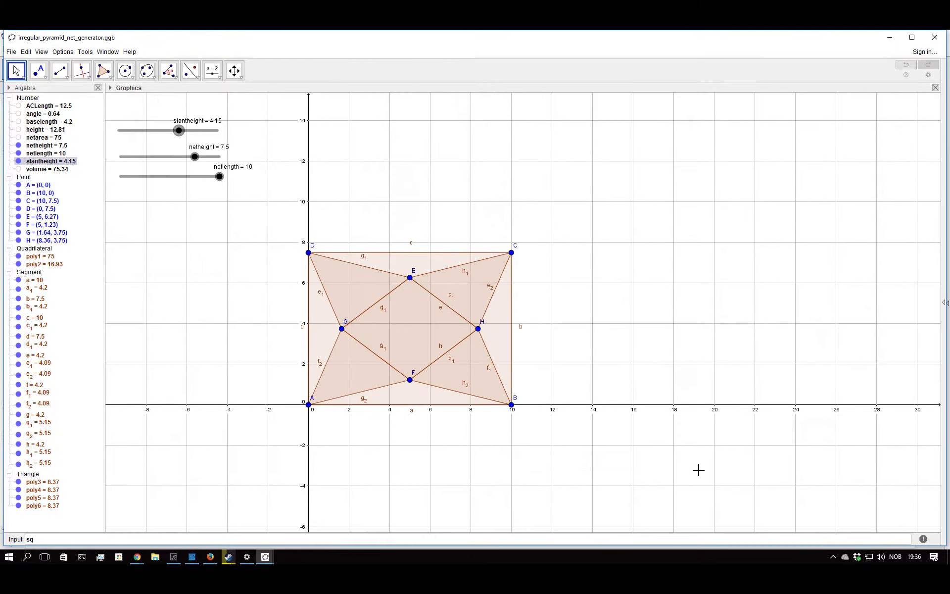